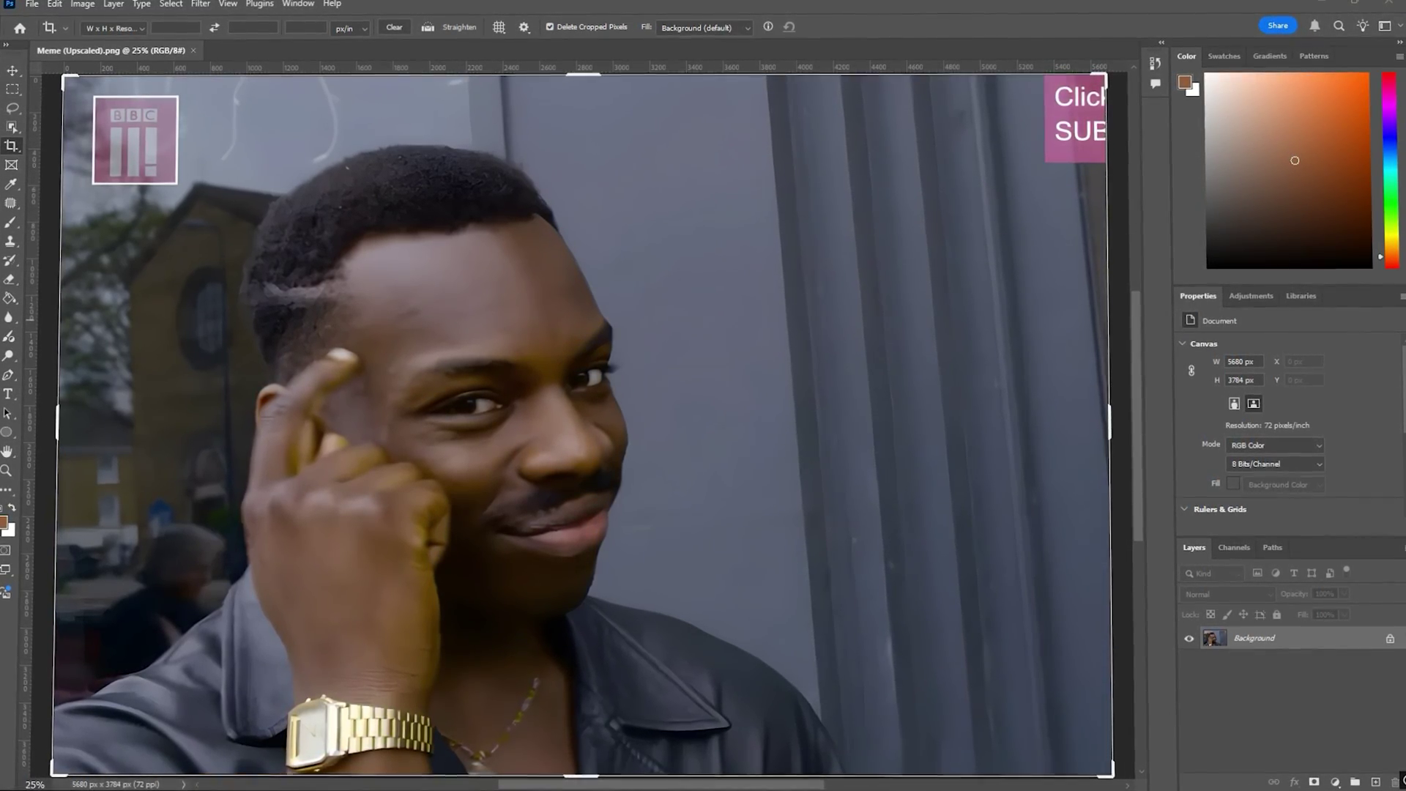
Step: Enlarge the canvas of the meme photo to 7149 × 5234 px and fill the added area with Generative Expand
{"action": "scroll", "coordinate": [505, 551], "scroll_direction": "down", "scroll_amount": 9}
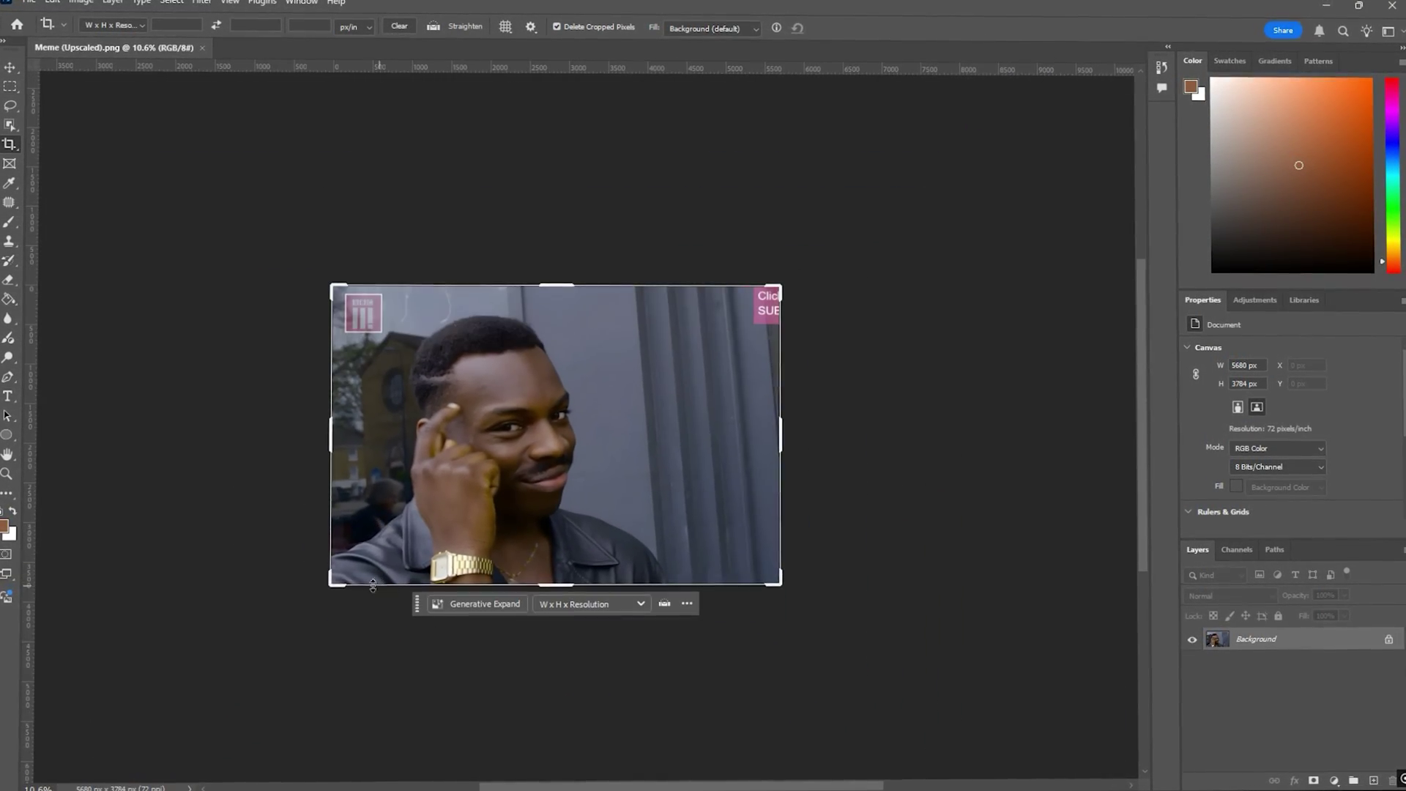
{"action": "left_click_drag", "start_coordinate": [333, 587], "coordinate": [285, 646]}
{"action": "left_click", "coordinate": [654, 669]}
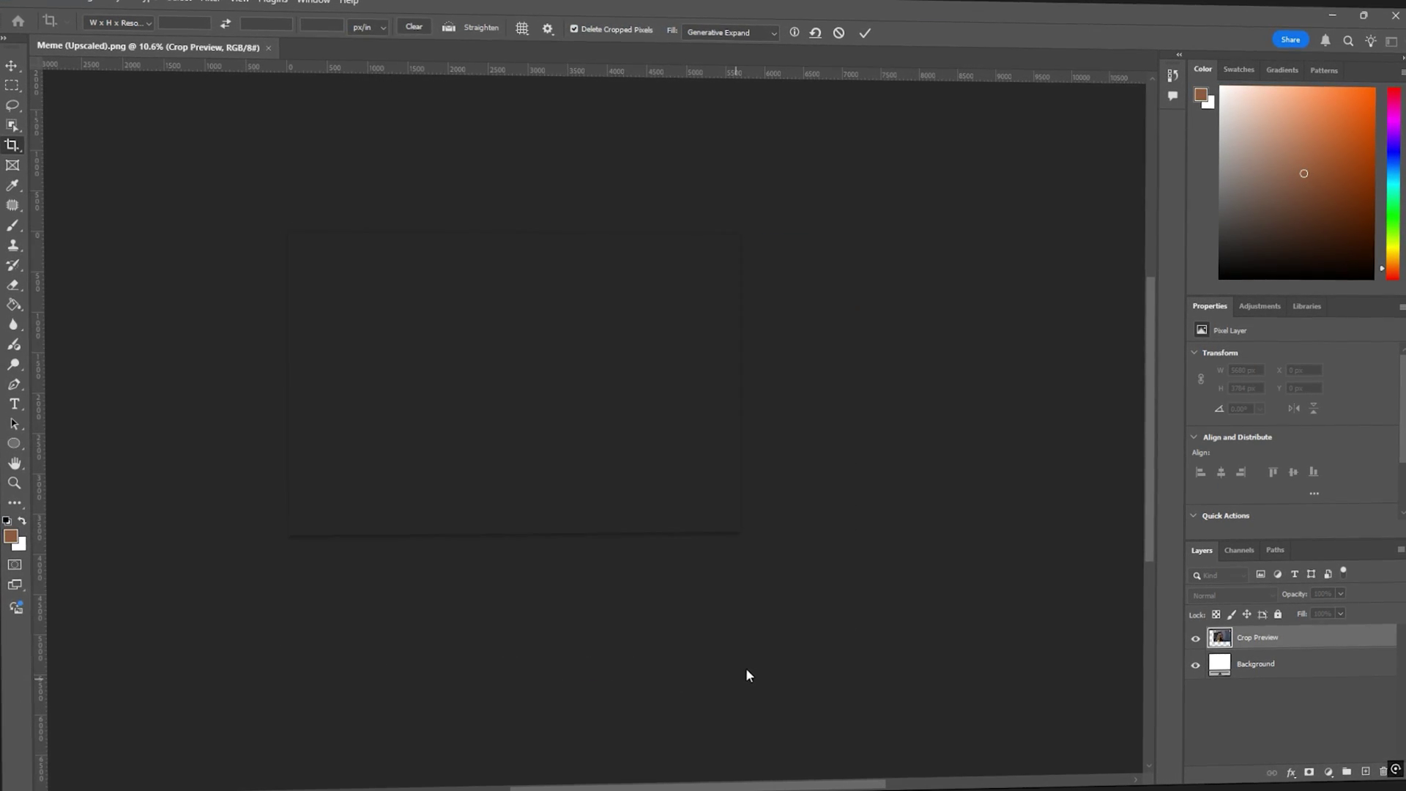
Step: Select the man's hand, arm and shirt without the head in Select and Mask and output to a new layer with layer mask
{"action": "left_click", "coordinate": [180, 3]}
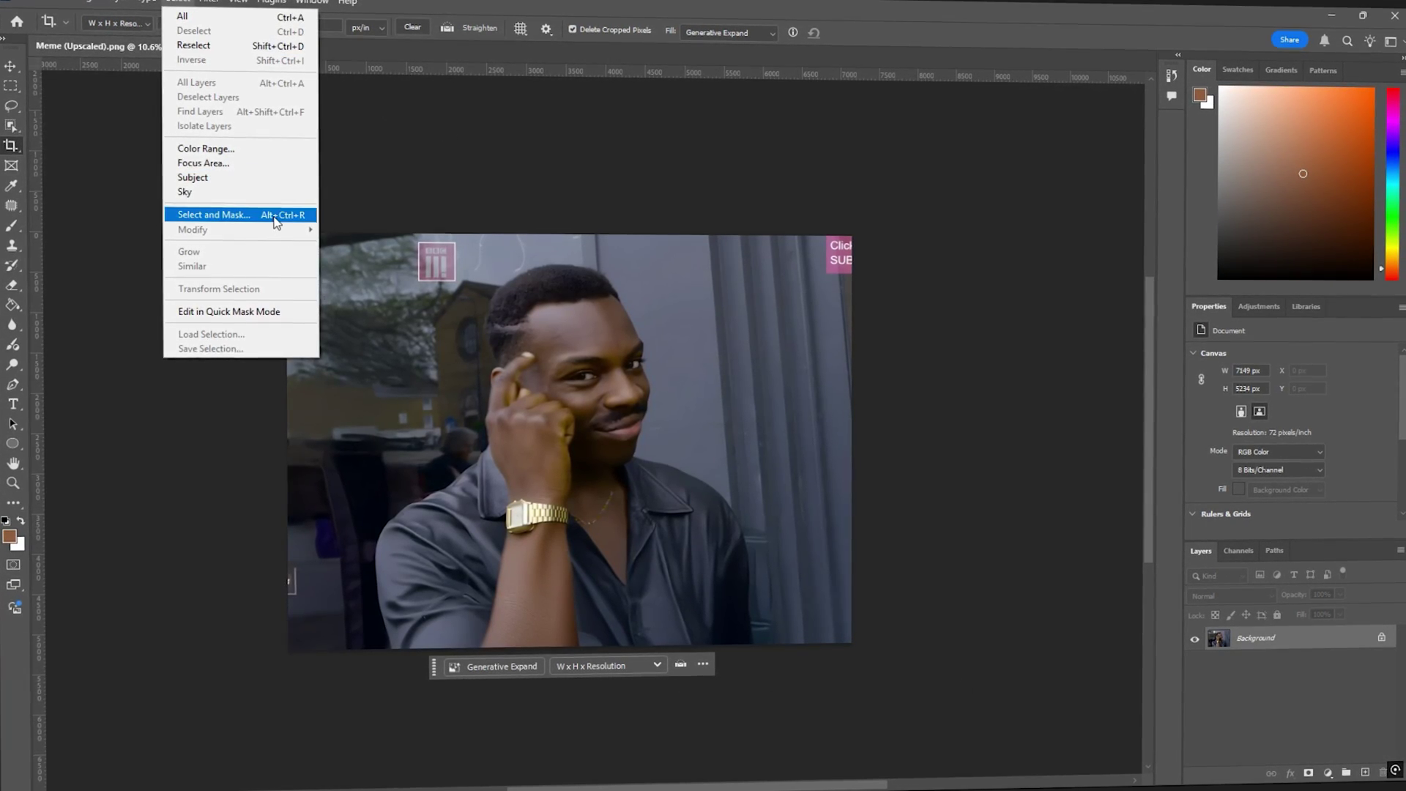
{"action": "left_click", "coordinate": [220, 214]}
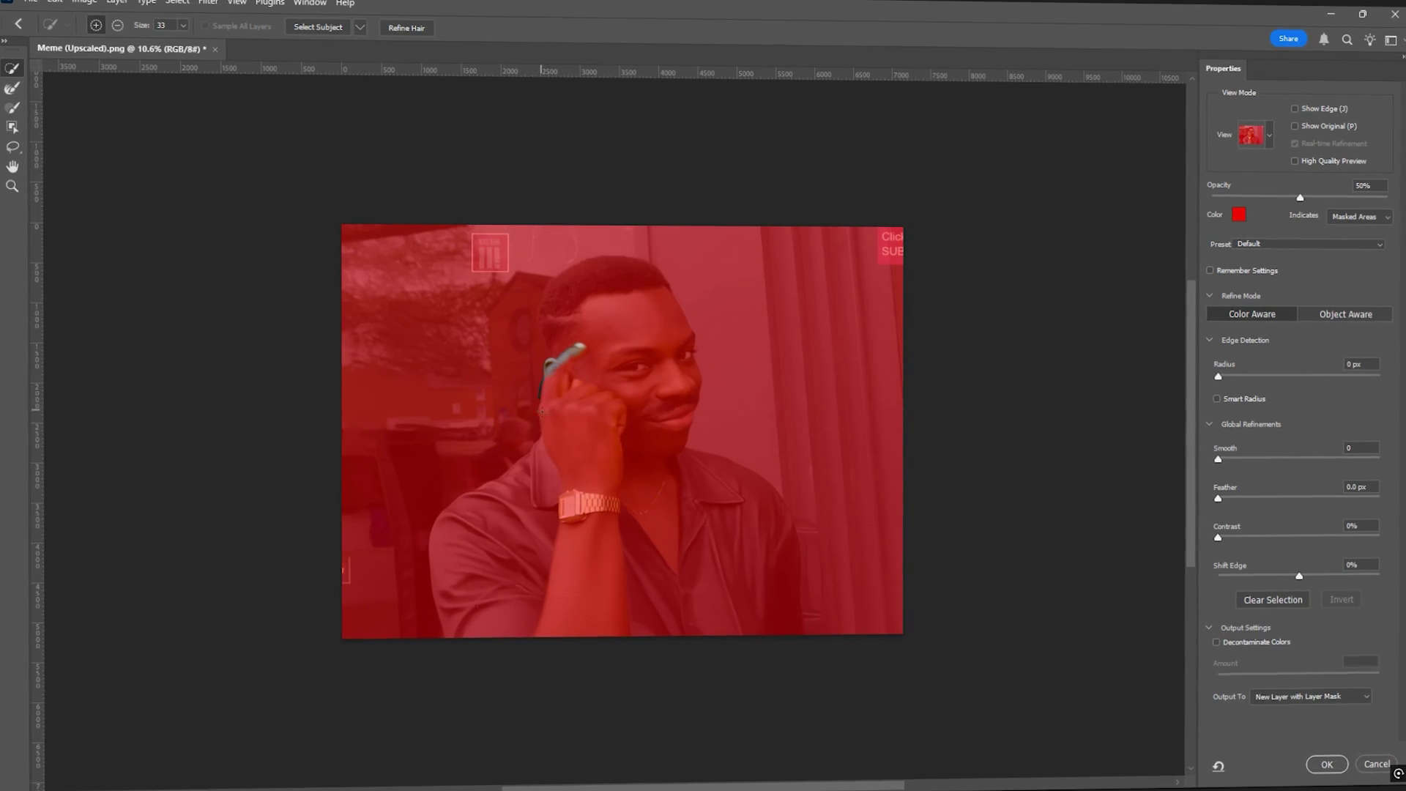
{"action": "left_click_drag", "start_coordinate": [517, 575], "coordinate": [649, 449]}
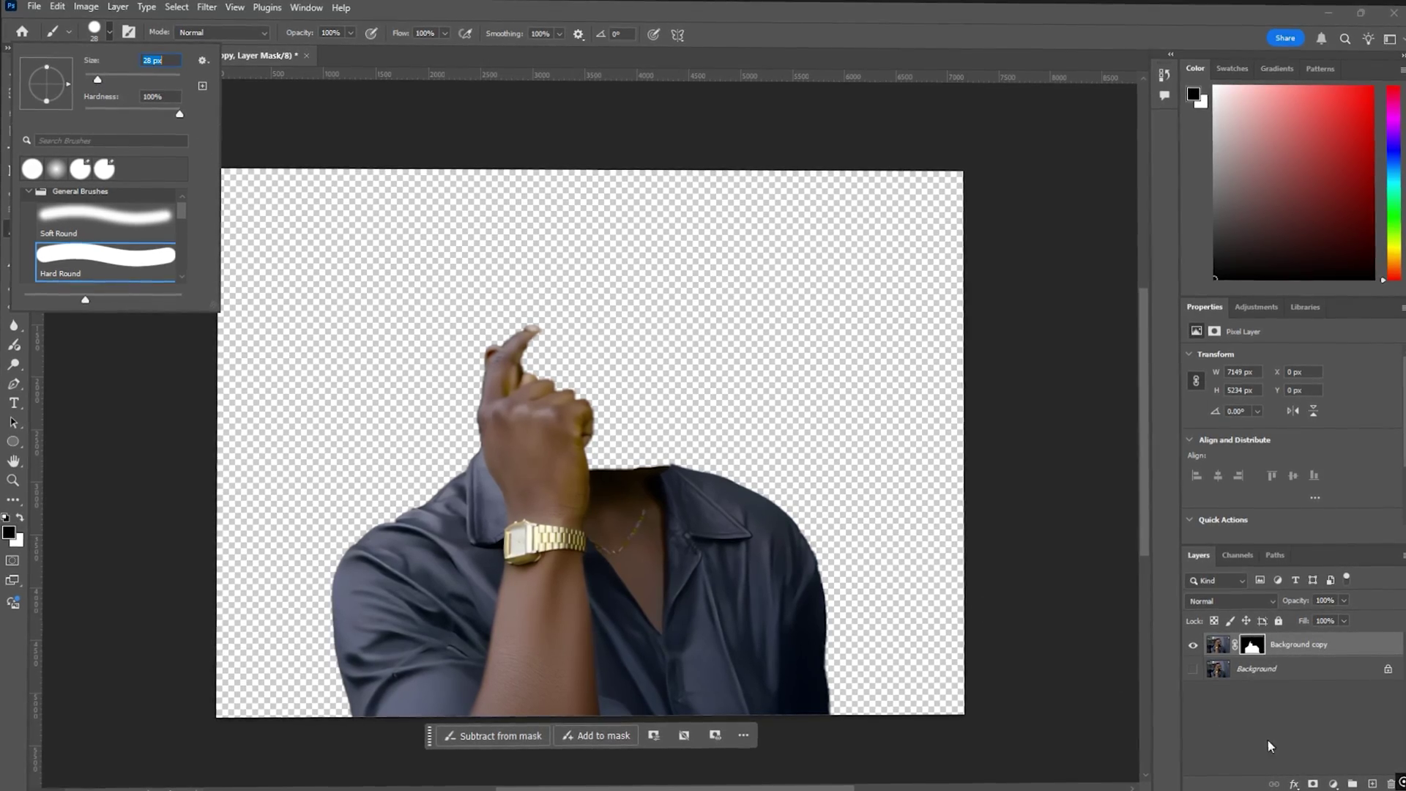
Step: Refine the Background copy layer mask around the fingers, painting with a small brush in black and white
{"action": "left_click", "coordinate": [1250, 644]}
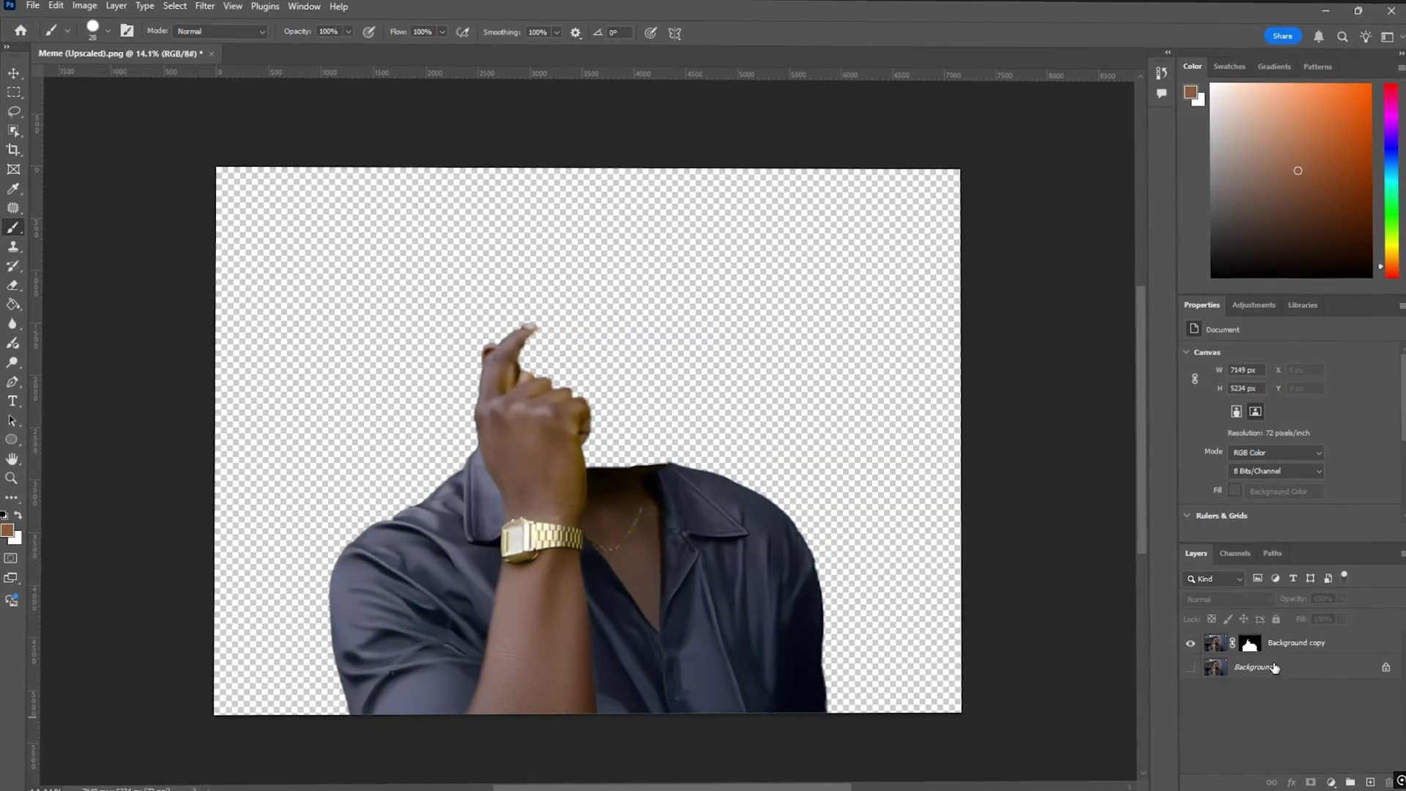
{"action": "scroll", "coordinate": [524, 348], "scroll_direction": "up", "scroll_amount": 4}
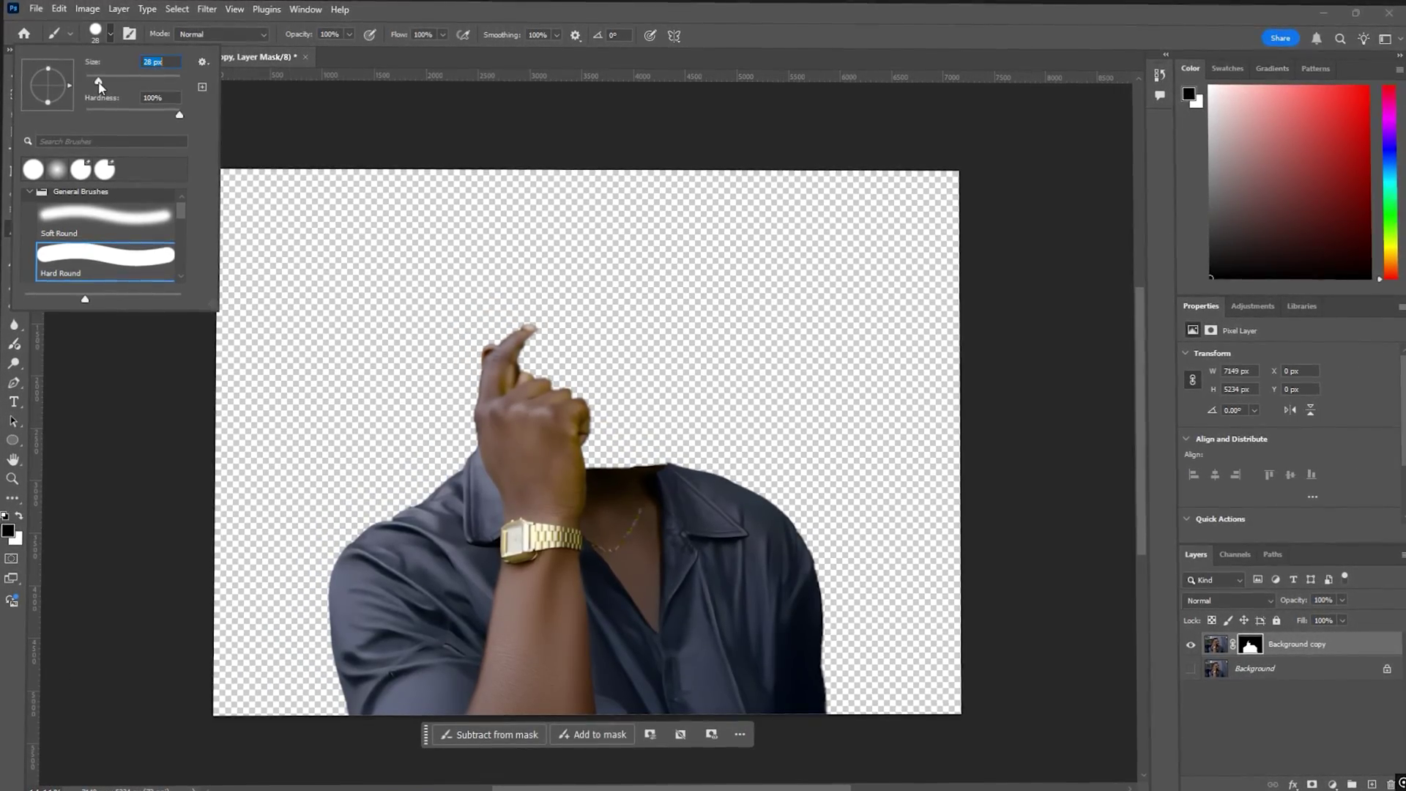
{"action": "left_click", "coordinate": [1250, 644]}
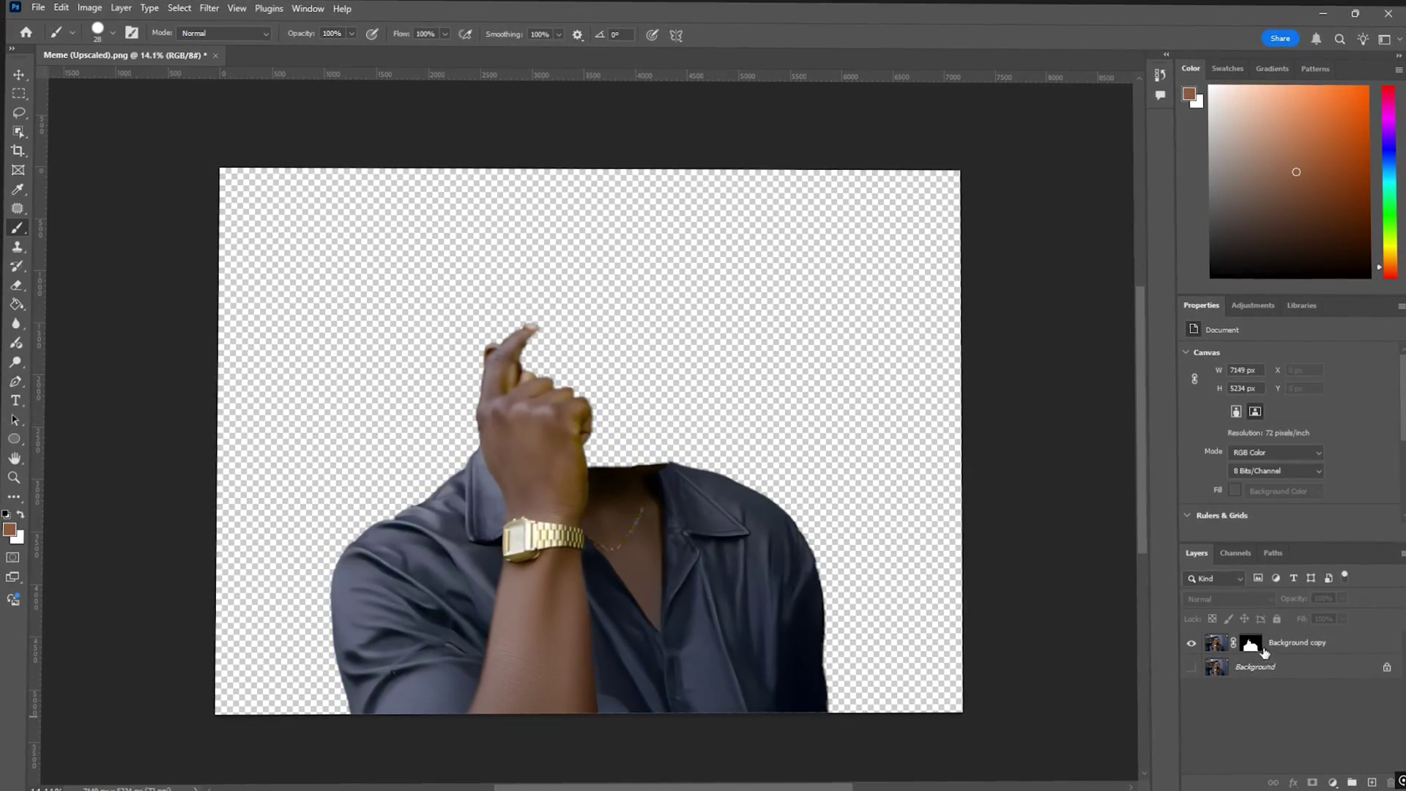
{"action": "scroll", "coordinate": [516, 360], "scroll_direction": "up", "scroll_amount": 4}
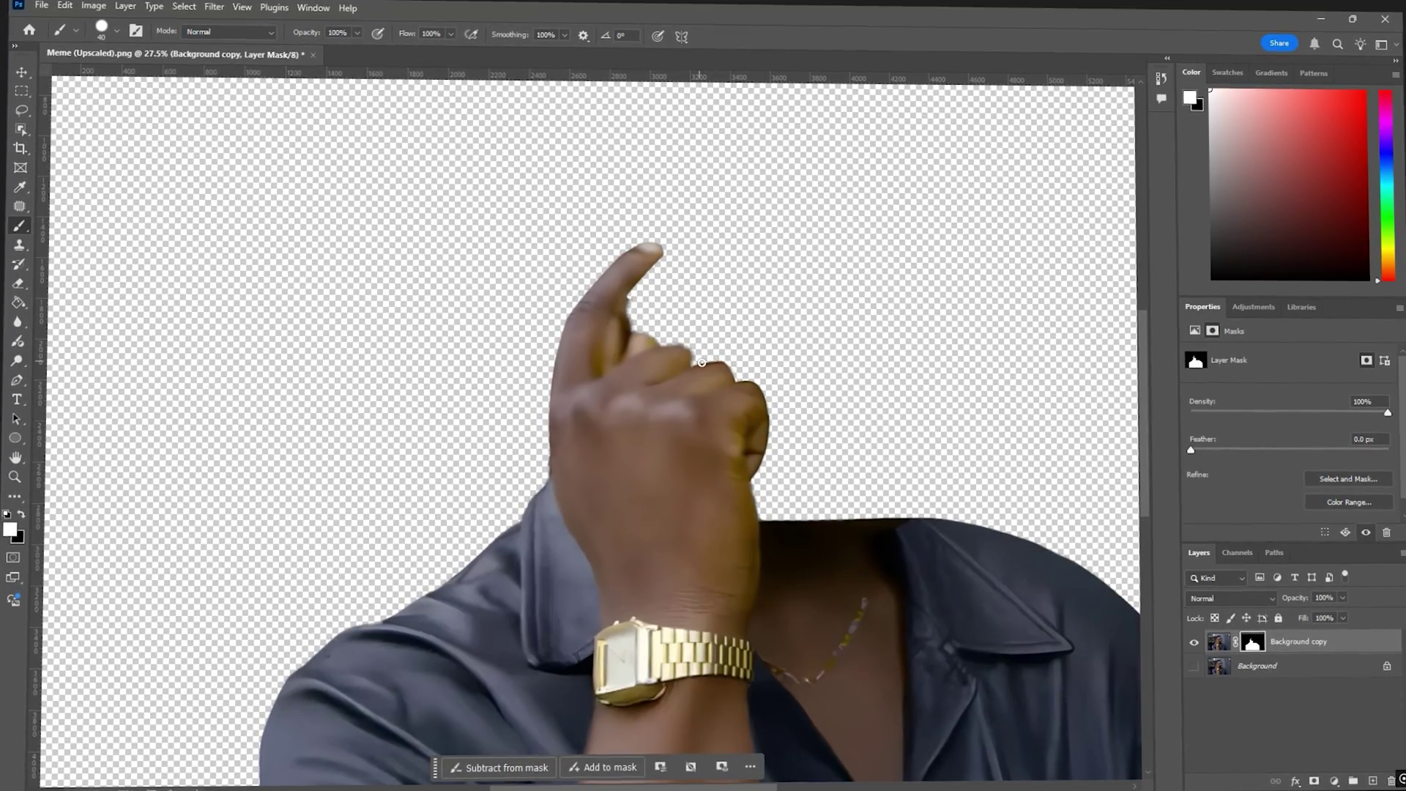
{"action": "key", "text": "x"}
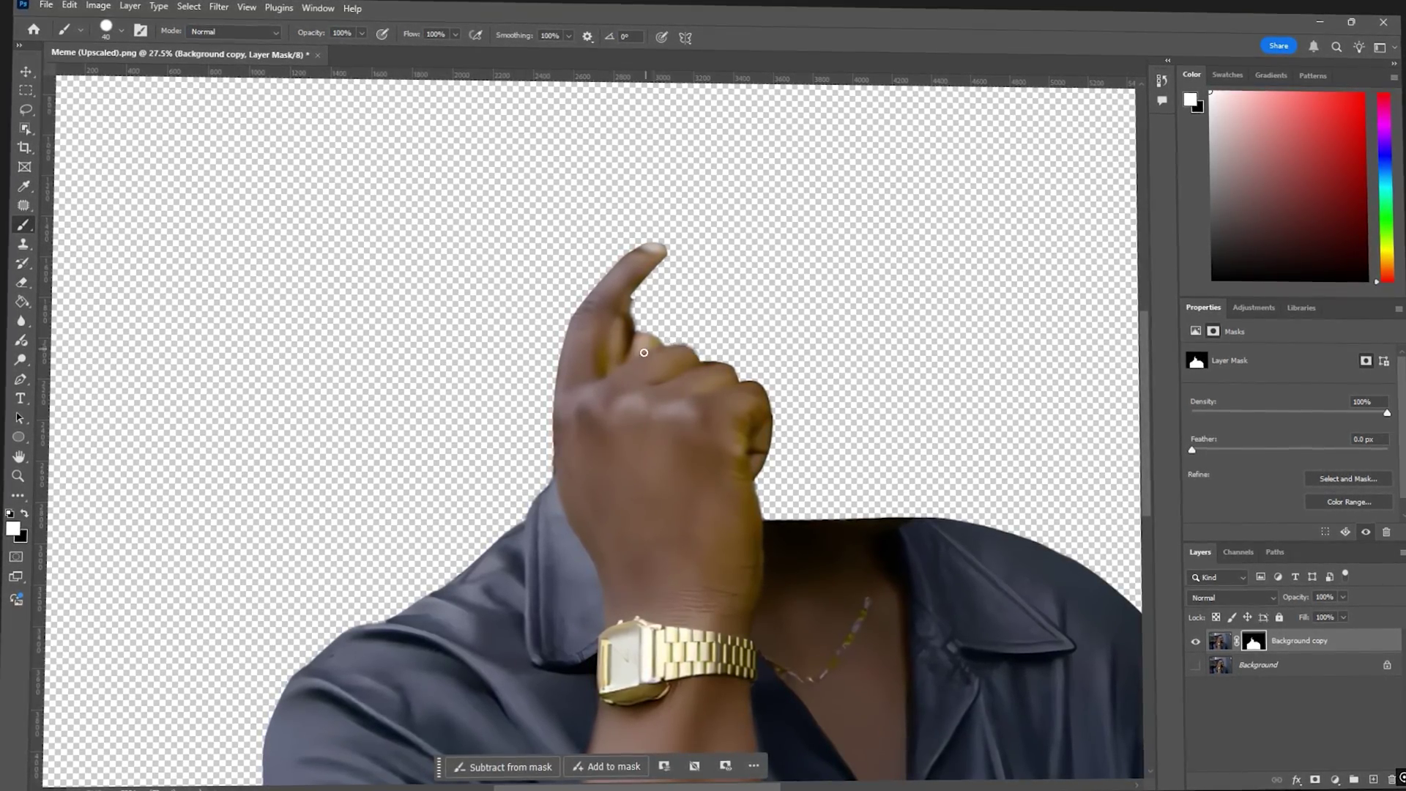
{"action": "key", "text": "x"}
{"action": "key", "text": "x"}
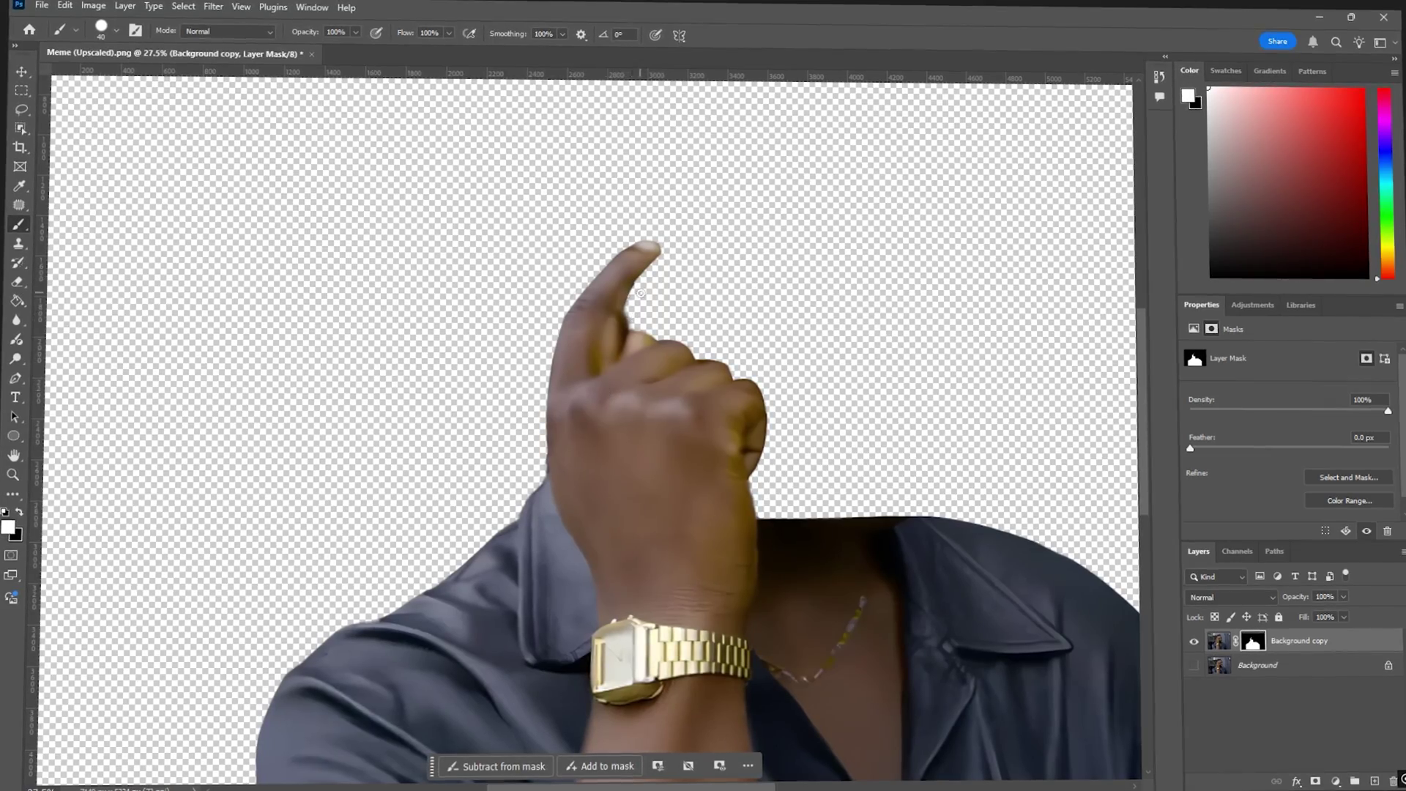
{"action": "scroll", "coordinate": [630, 325], "scroll_direction": "down", "scroll_amount": 3}
{"action": "key", "text": "bracketleft"}
{"action": "key", "text": "bracketleft"}
{"action": "key", "text": "bracketleft"}
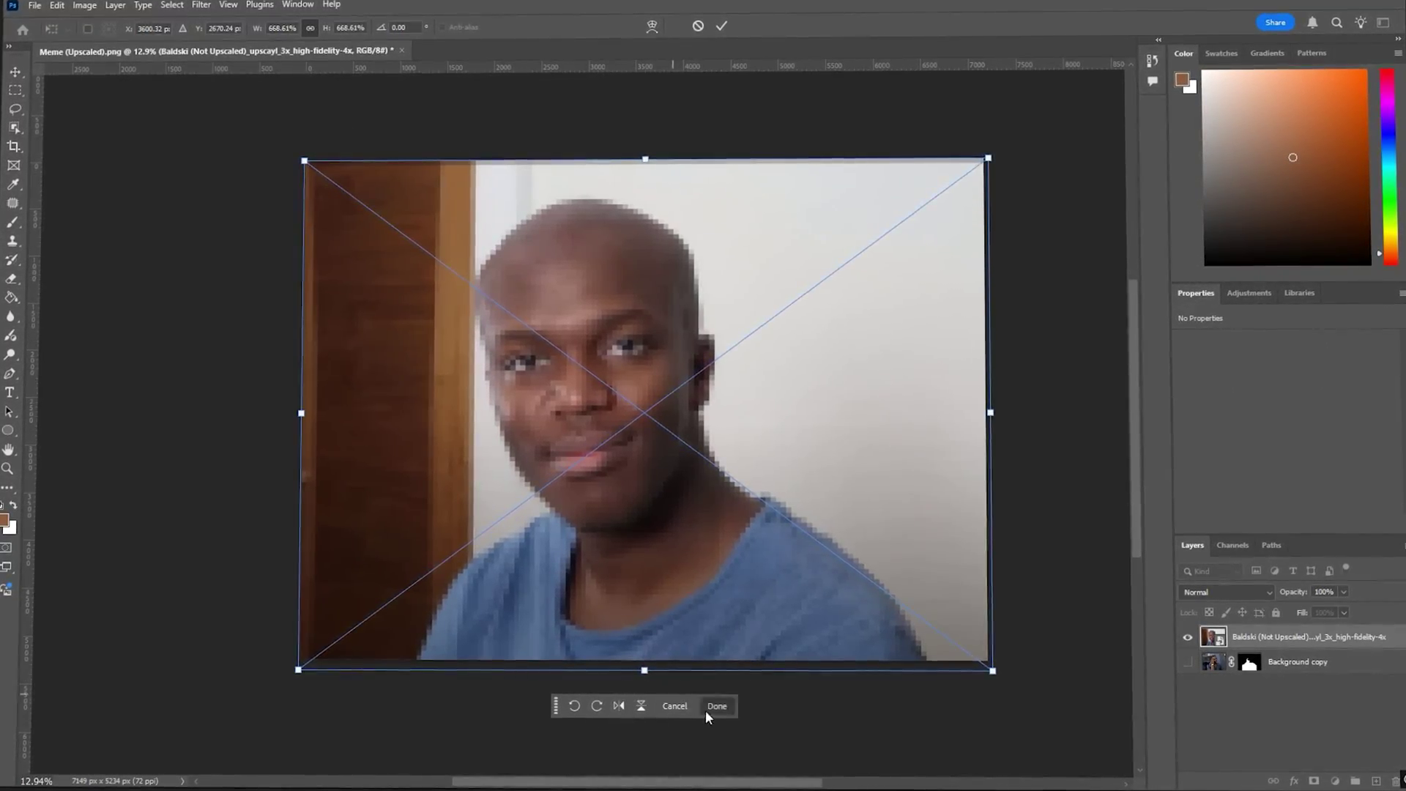
Step: Accept the placed bald portrait's size and isolate only its head on a new masked layer with Select and Mask
{"action": "left_click", "coordinate": [705, 709]}
{"action": "left_click", "coordinate": [172, 4]}
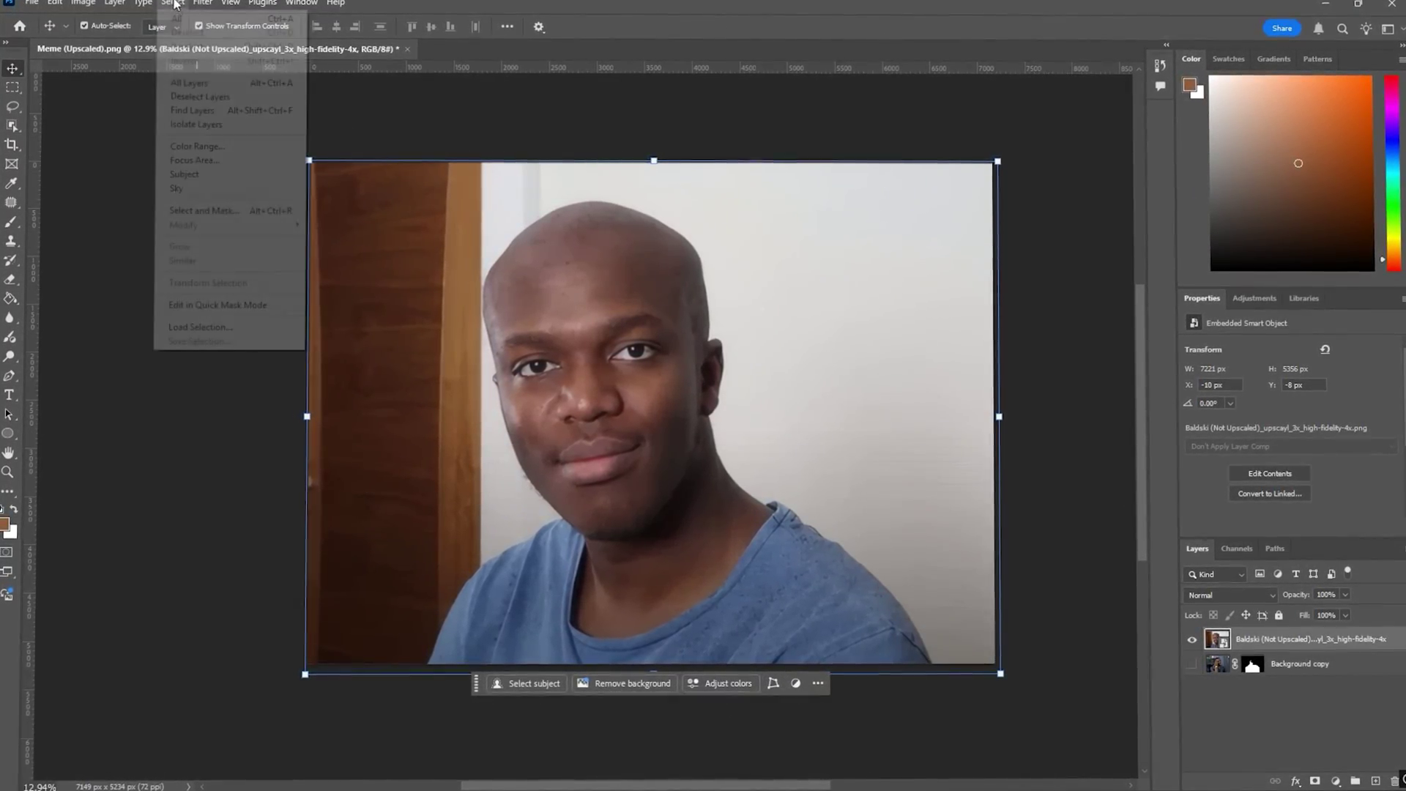
{"action": "left_click", "coordinate": [199, 210]}
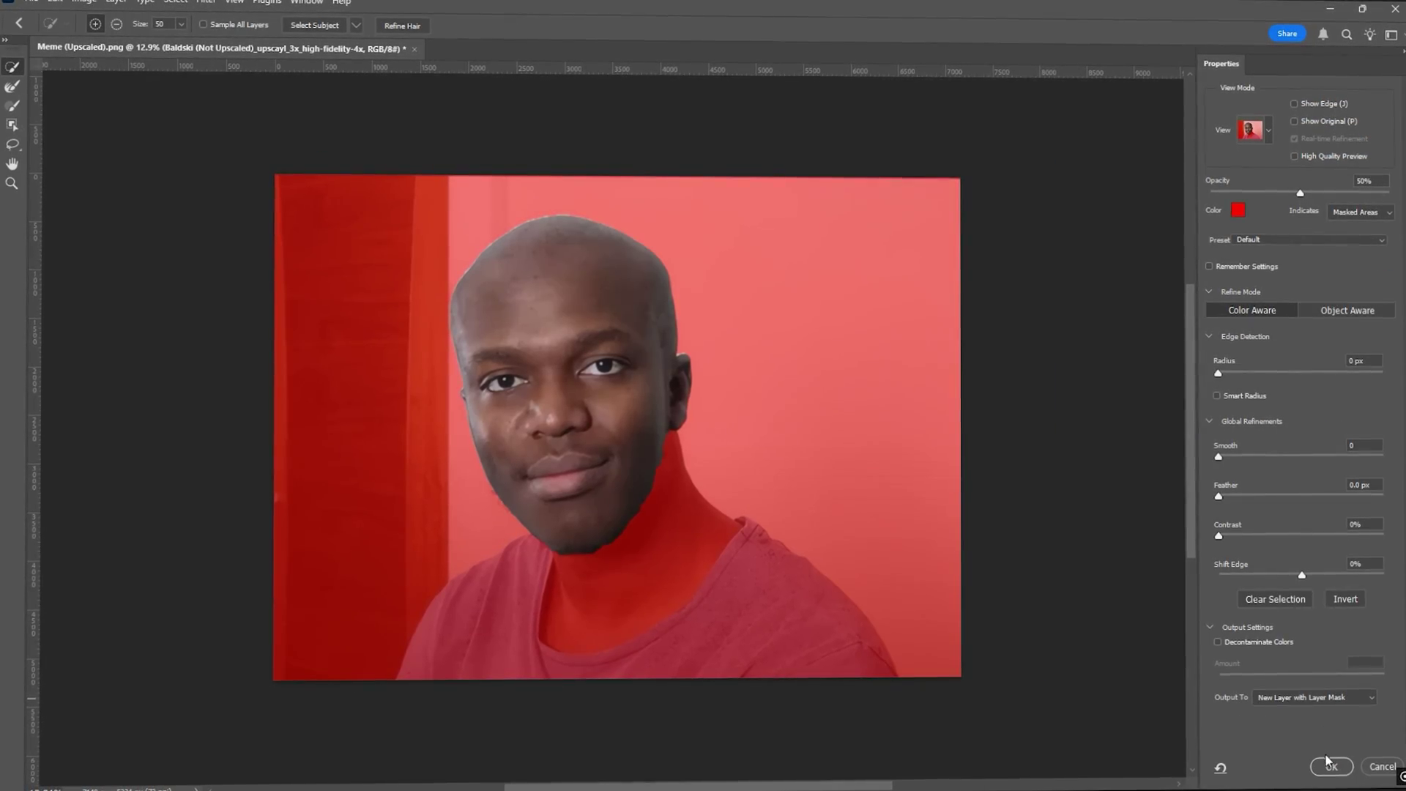
{"action": "left_click", "coordinate": [1328, 765]}
{"action": "key", "text": "b"}
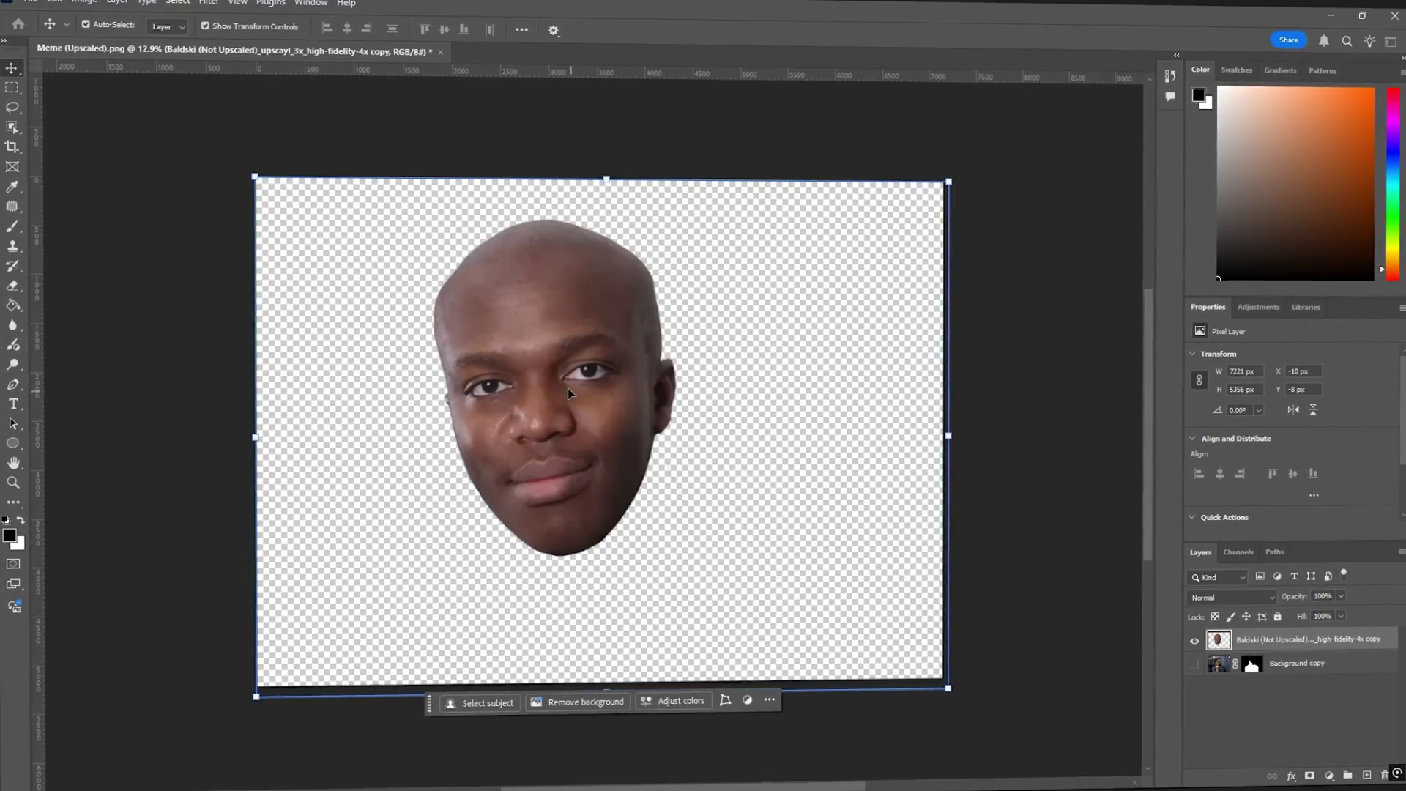
Step: Flip the head cutout horizontally and adjust its position
{"action": "left_click", "coordinate": [56, 3]}
{"action": "mouse_move", "coordinate": [147, 375]}
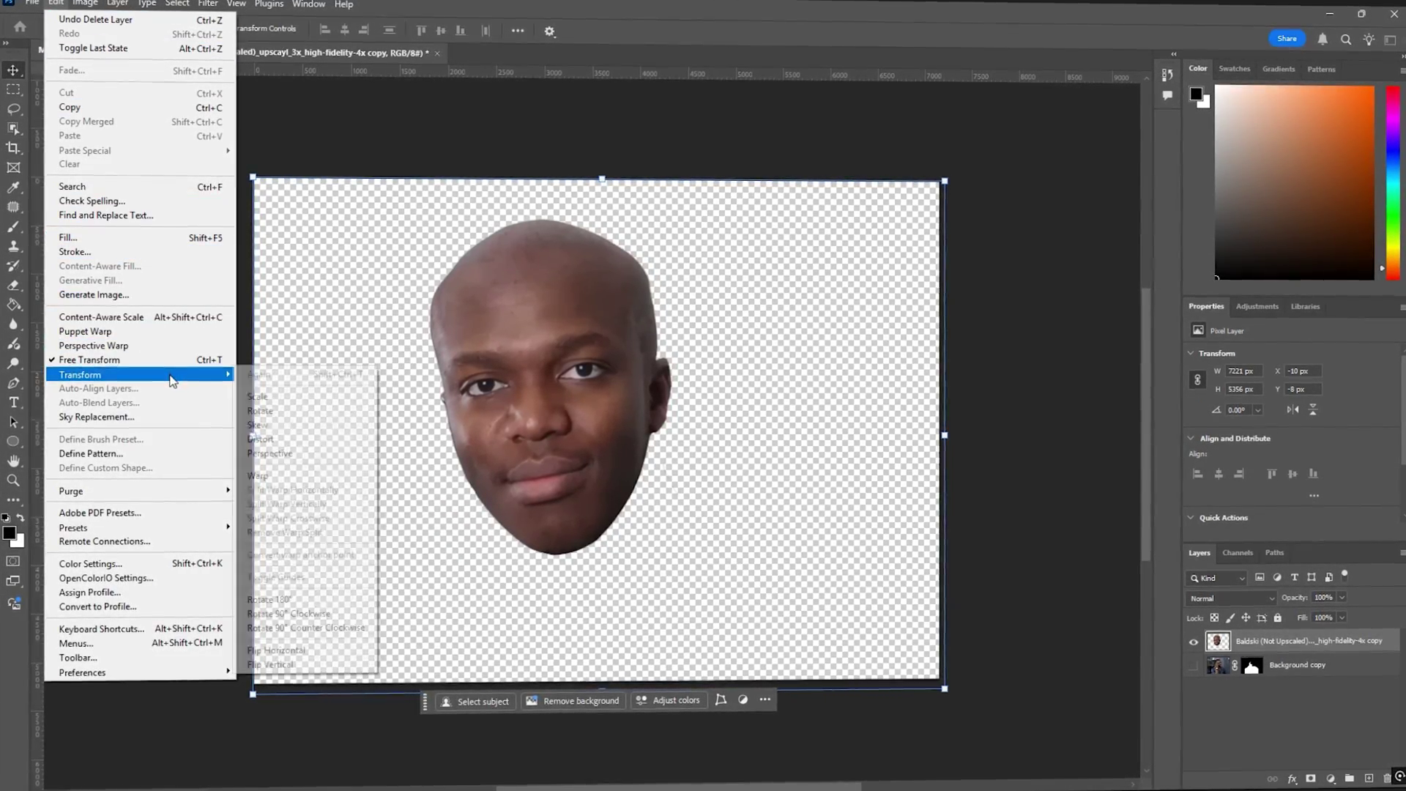
{"action": "left_click", "coordinate": [275, 649]}
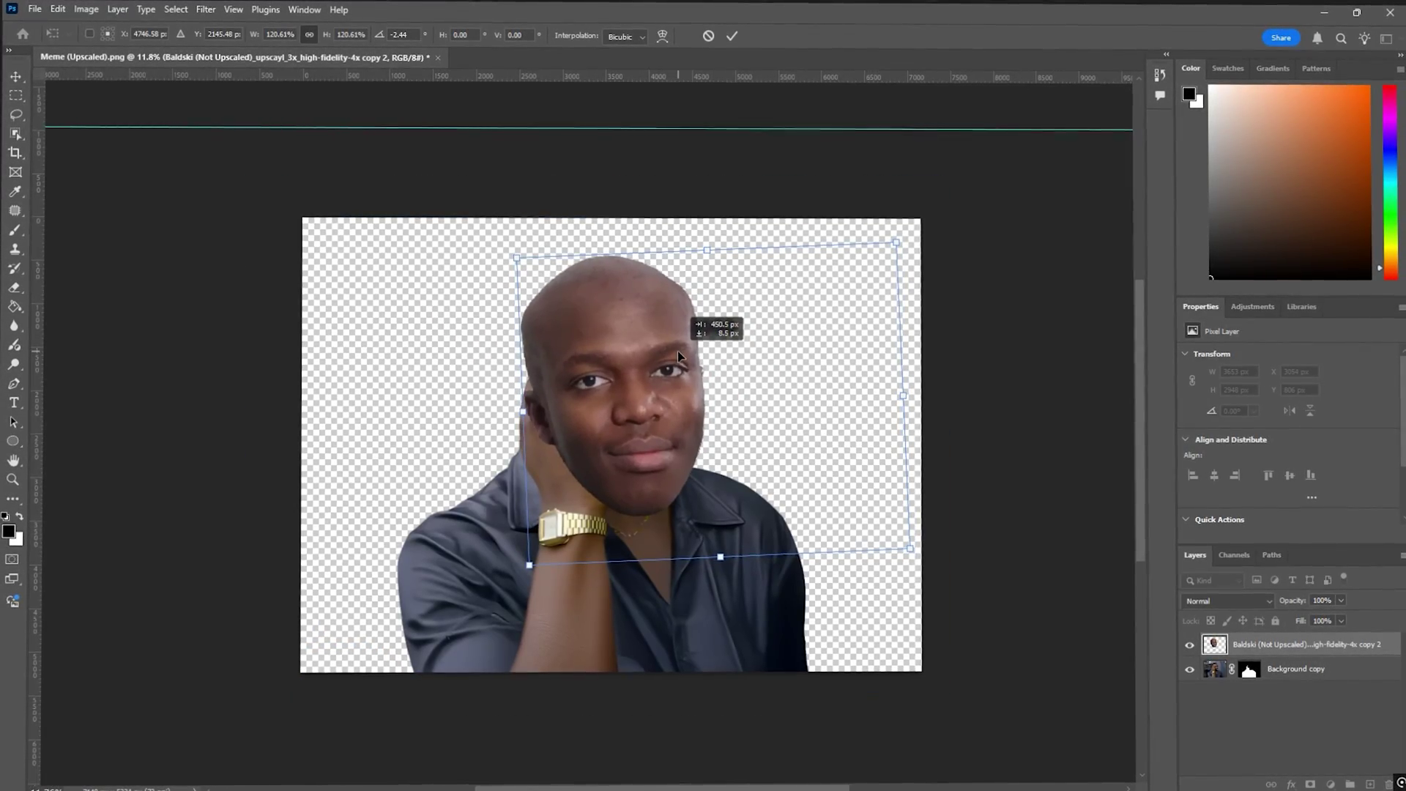
{"action": "left_click_drag", "start_coordinate": [678, 350], "coordinate": [677, 350]}
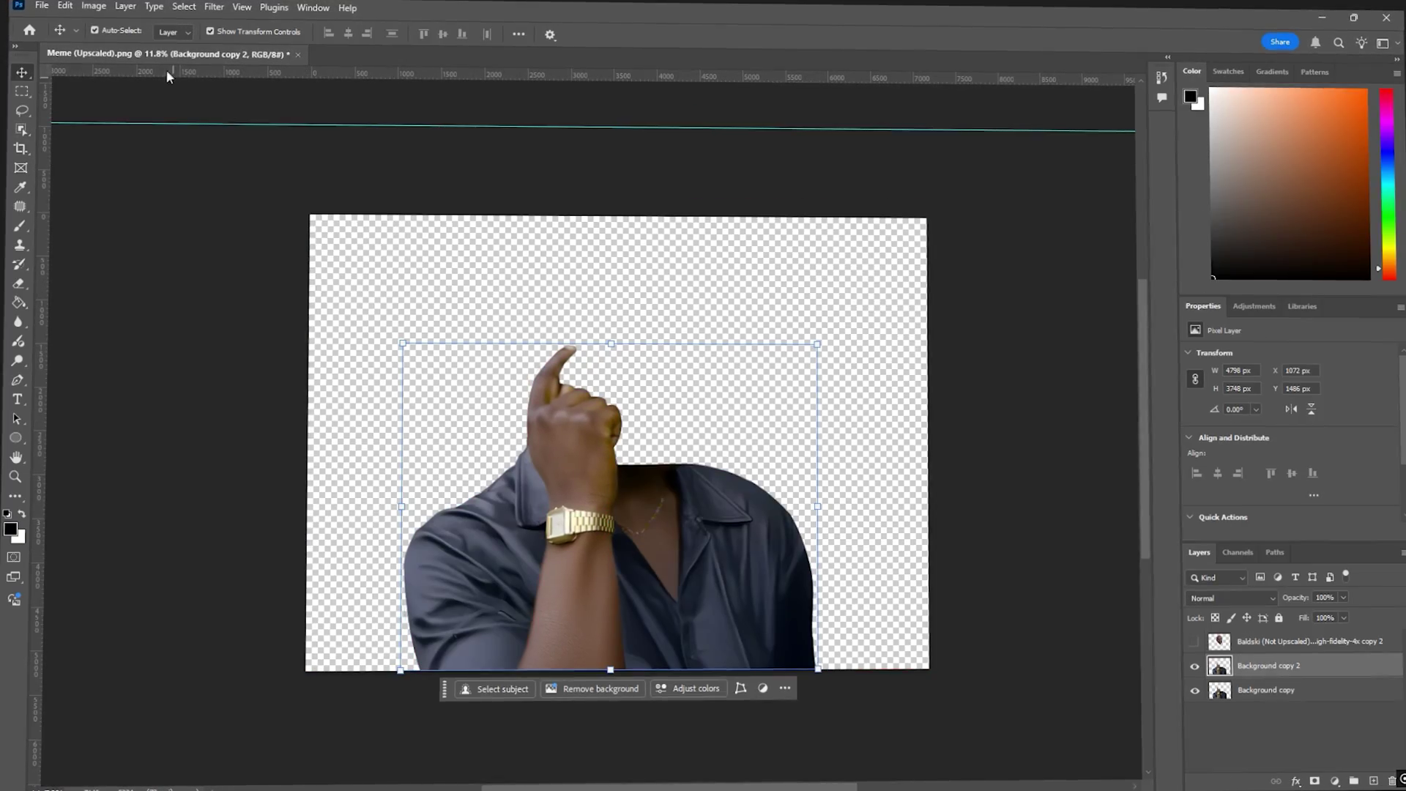
Step: Select the raised hand and forearm on Background copy 2 with Select and Mask and output them to a new layer with layer mask
{"action": "left_click", "coordinate": [182, 7]}
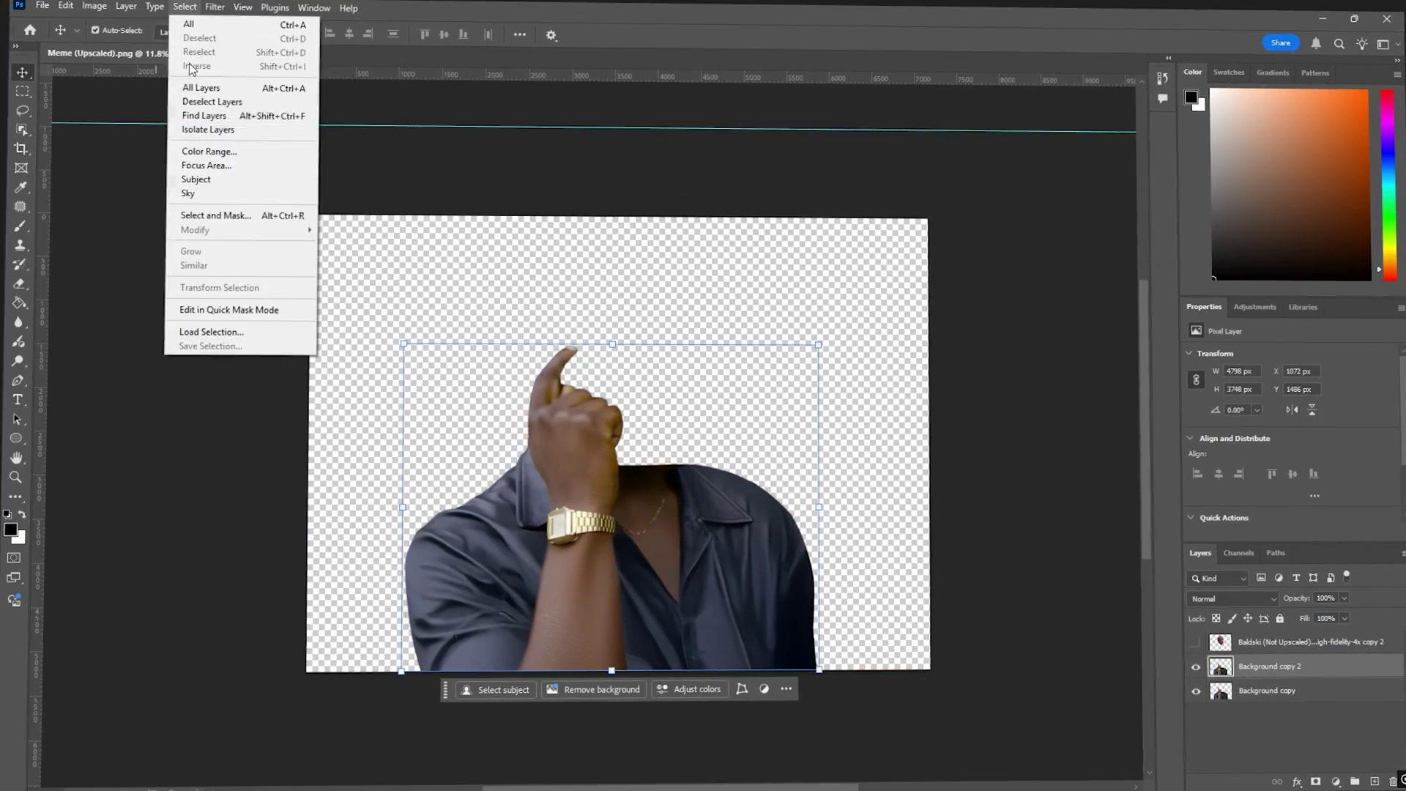
{"action": "left_click", "coordinate": [219, 214]}
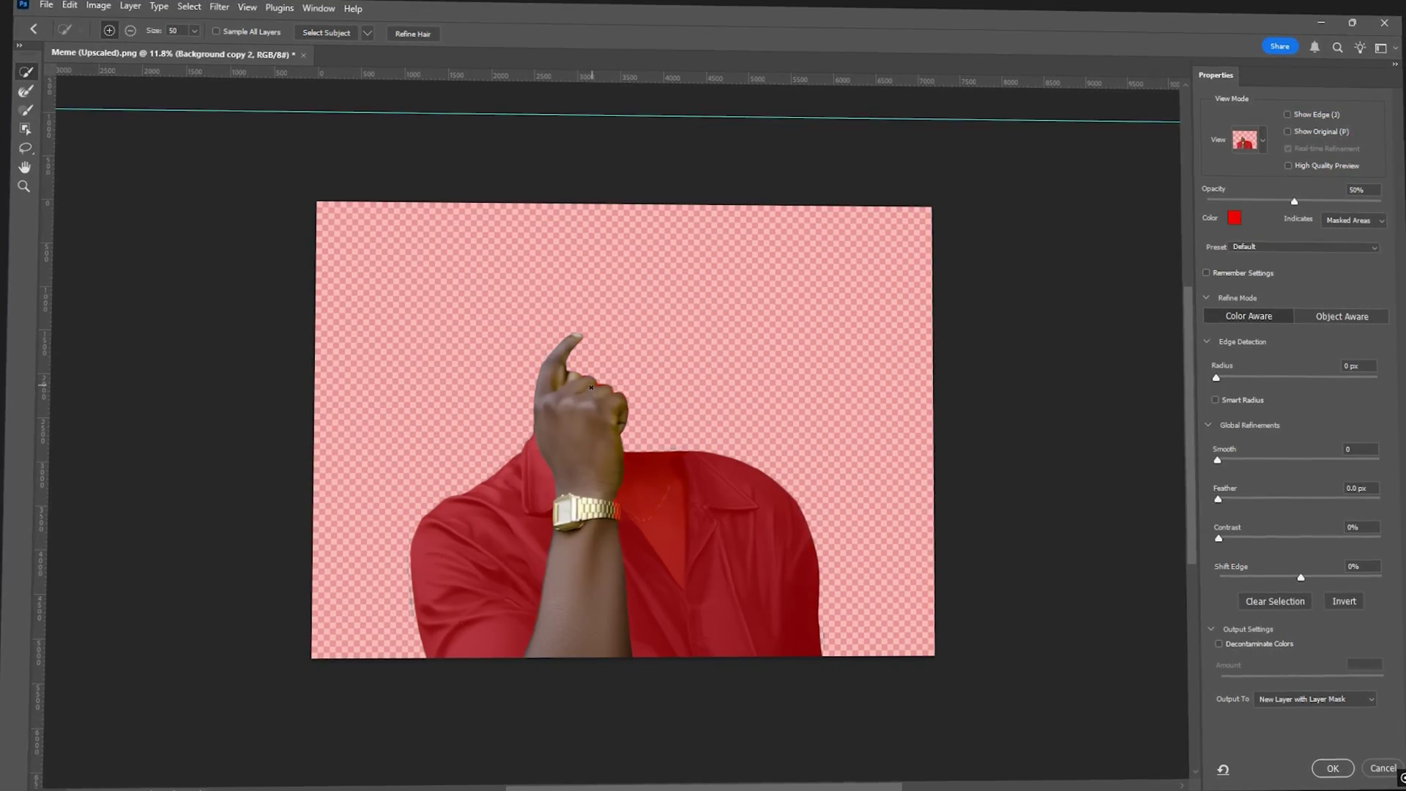
{"action": "left_click_drag", "start_coordinate": [608, 387], "coordinate": [617, 407]}
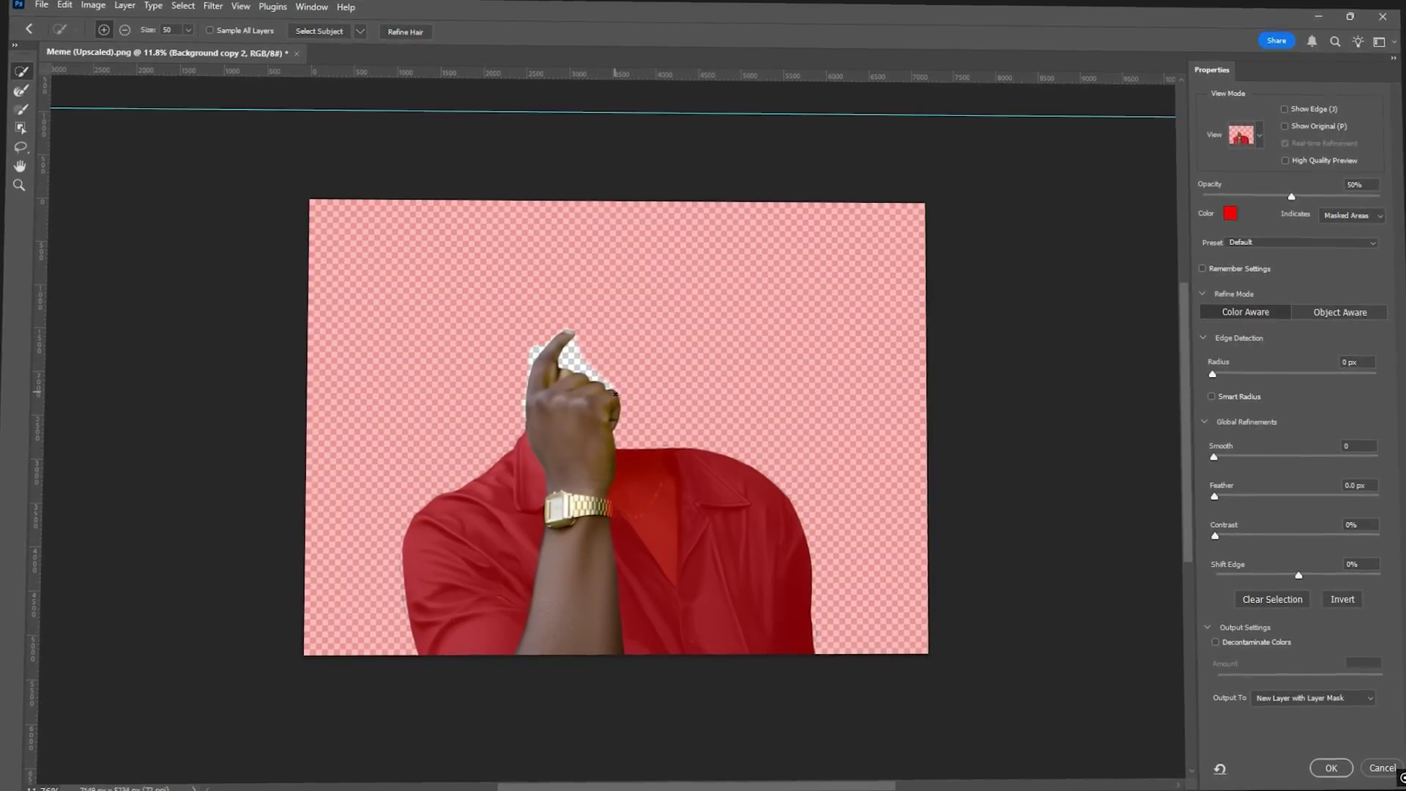
{"action": "key", "text": "Return"}
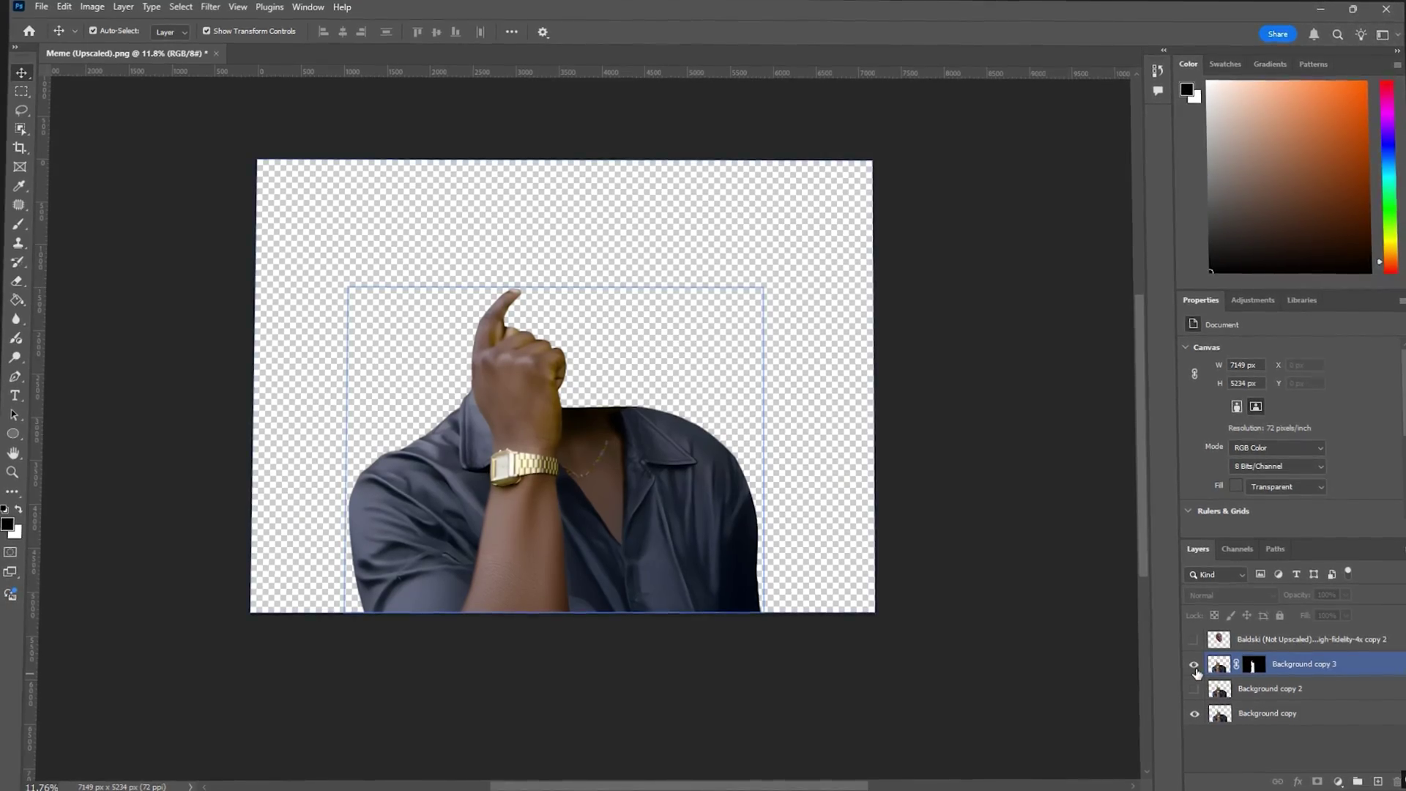
Step: With the arm layer hidden, rebuild the shirt behind it using Generative Fill and merge the result with Background copy
{"action": "left_click", "coordinate": [1194, 665]}
{"action": "left_click", "coordinate": [1283, 692]}
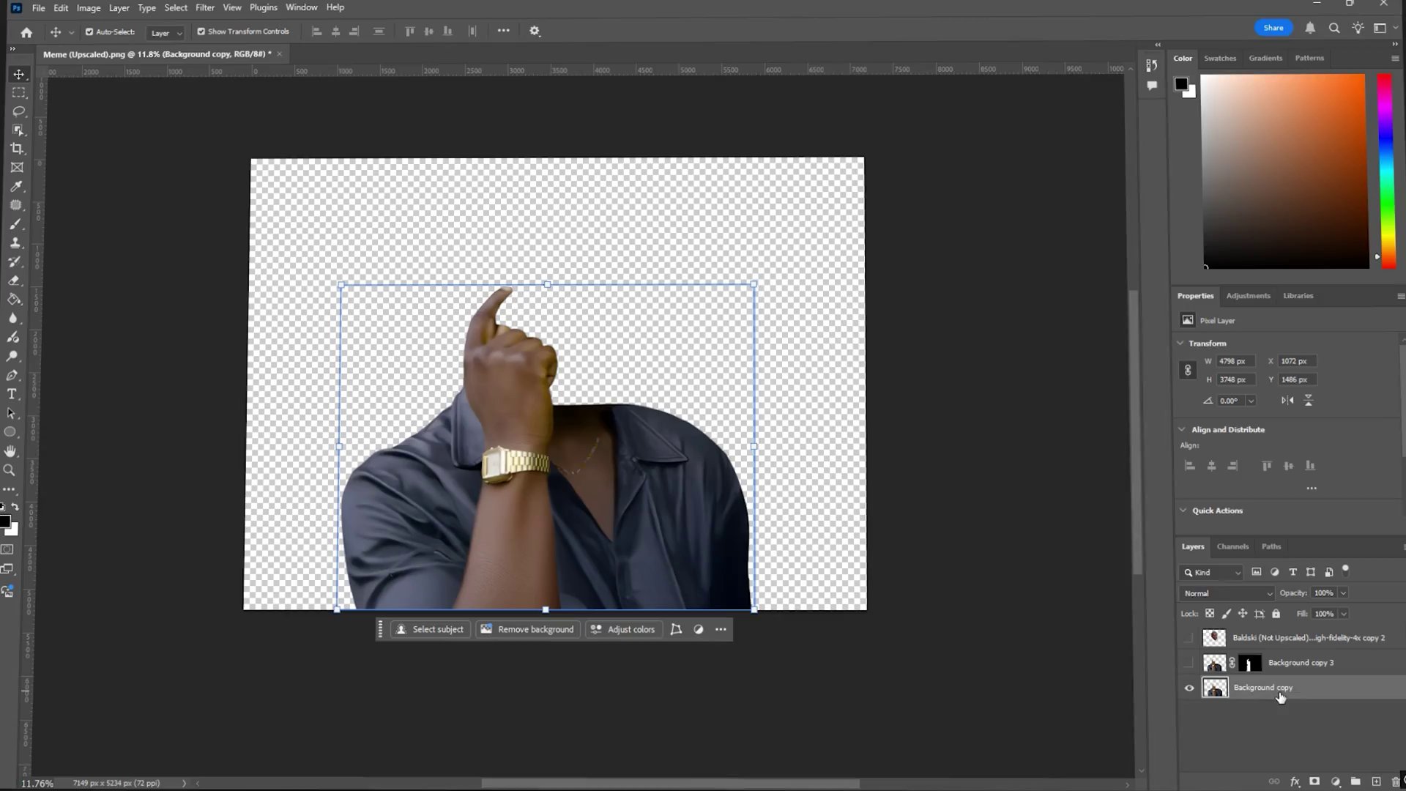
{"action": "key", "text": "e"}
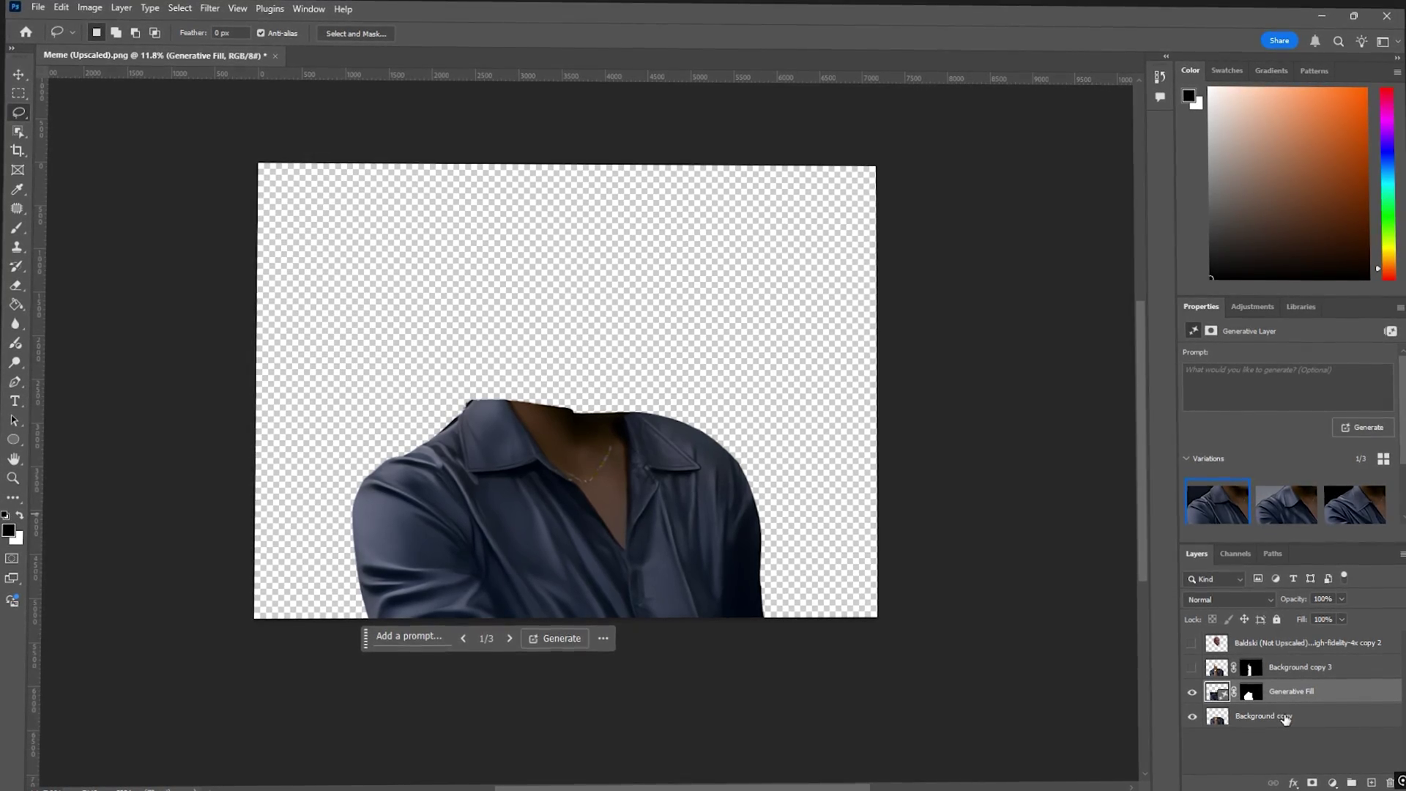
{"action": "key", "text": "ctrl+e"}
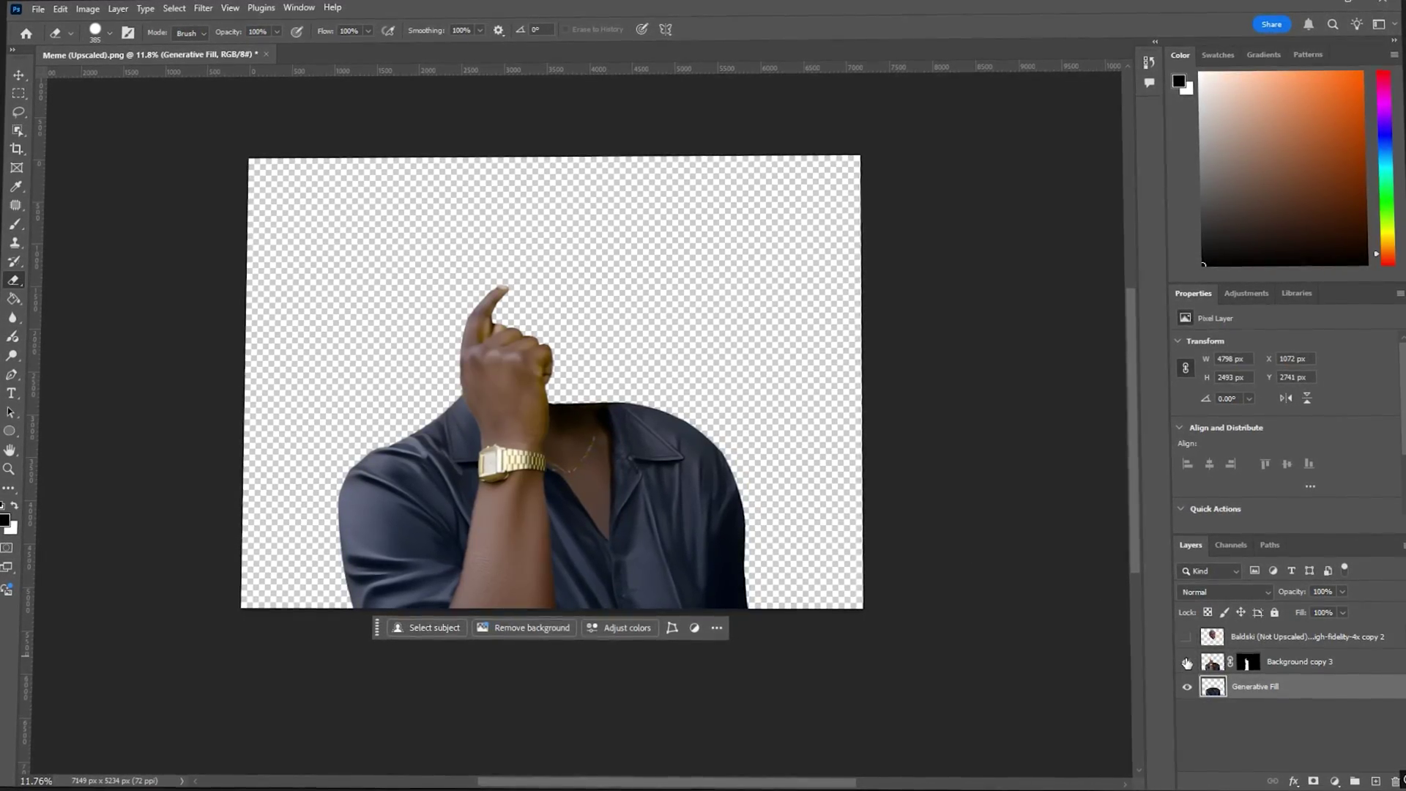
Step: Move the head layer between the arm and body layers and apply the arm's layer mask
{"action": "left_click_drag", "start_coordinate": [1271, 637], "coordinate": [1279, 663]}
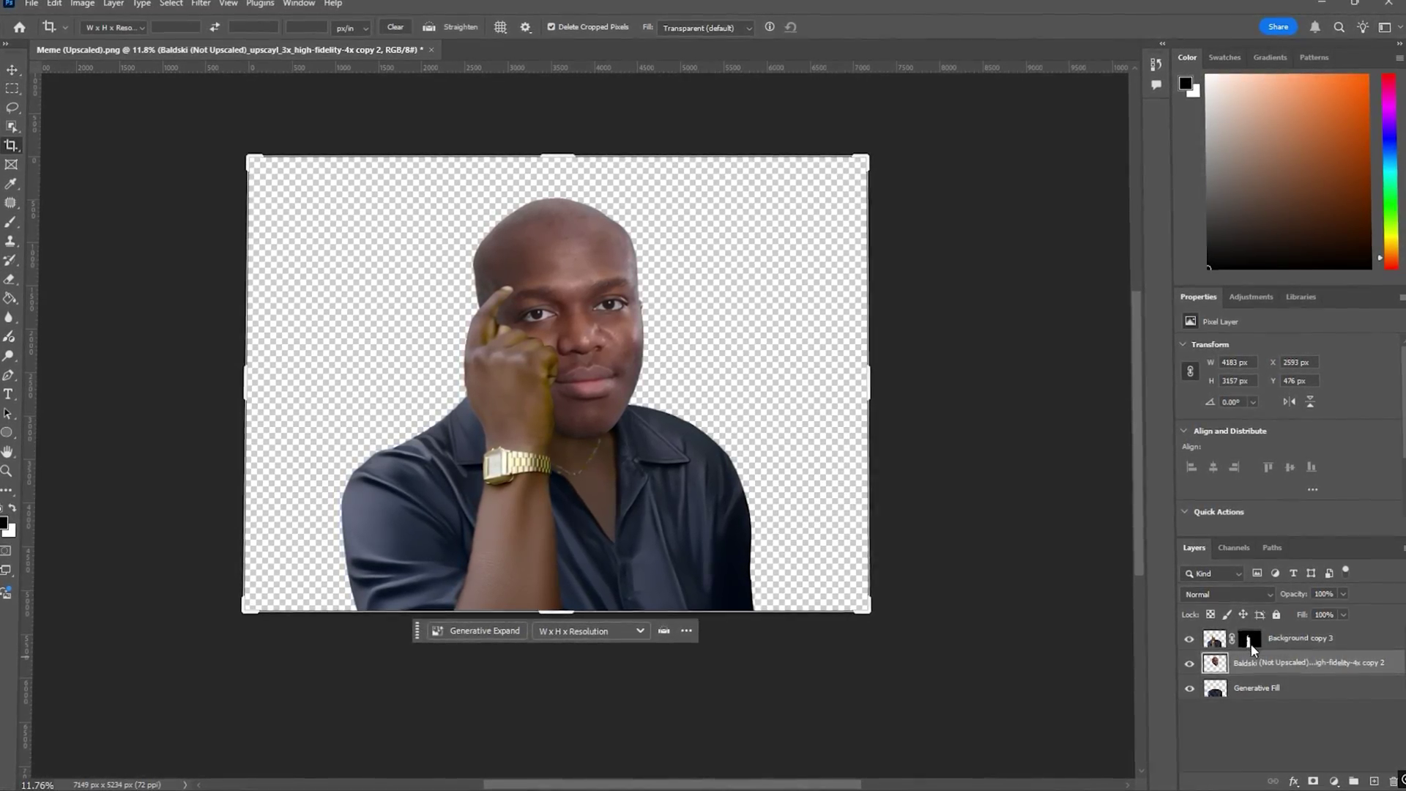
{"action": "right_click", "coordinate": [1253, 644]}
Step: Rename the three layers Arm, KSI Head and Body
{"action": "double_click", "coordinate": [1282, 648]}
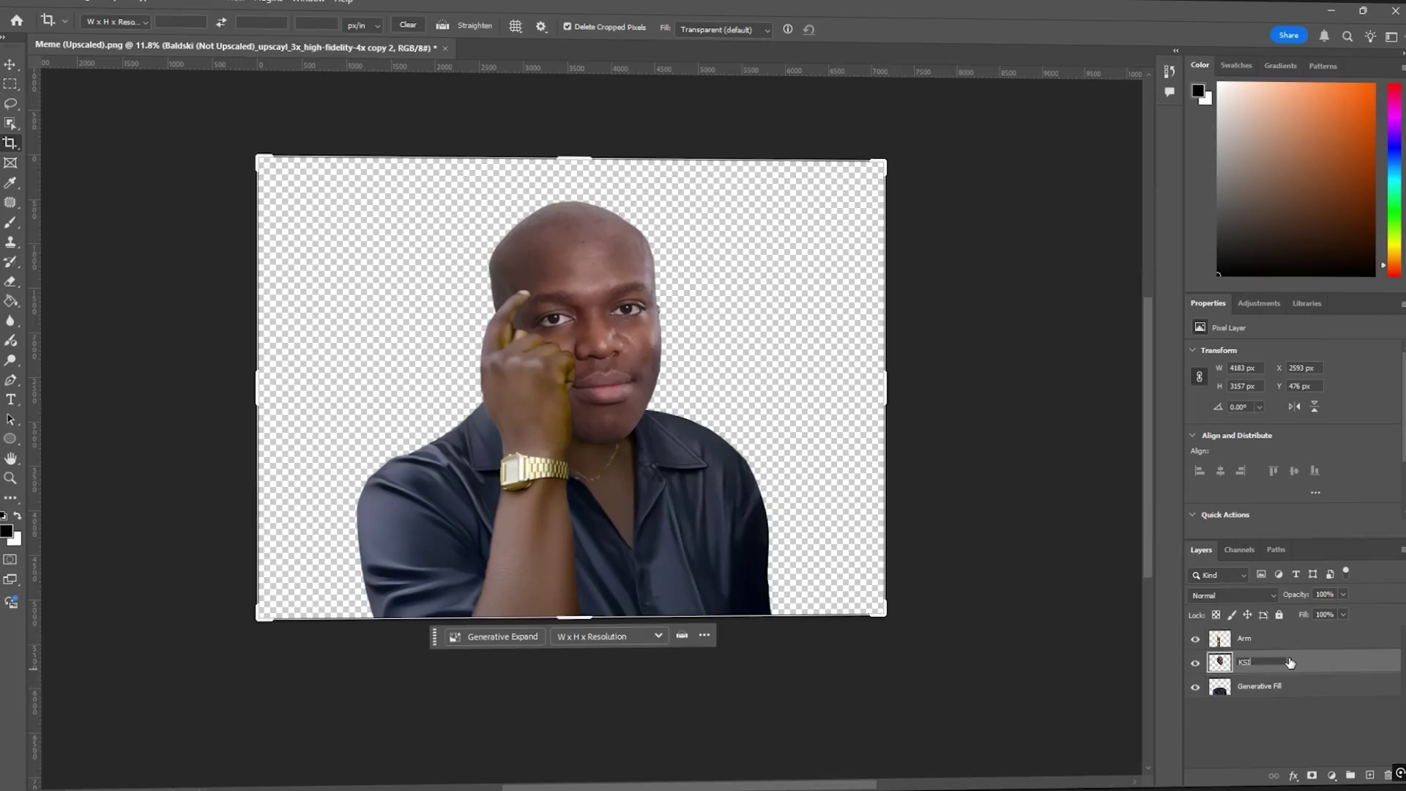
{"action": "double_click", "coordinate": [1272, 685]}
{"action": "type", "text": "Bood"}
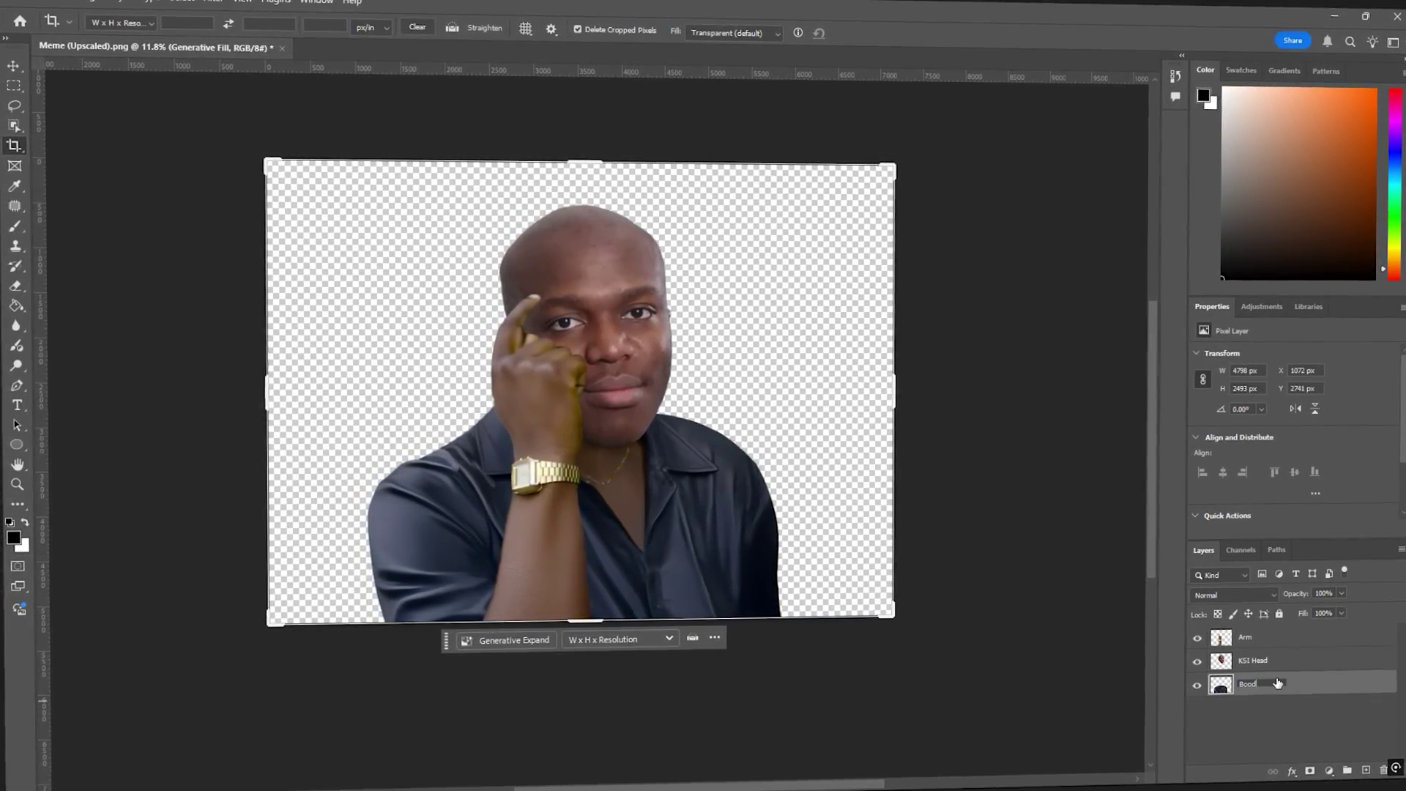
{"action": "left_click", "coordinate": [1290, 731]}
Step: Rotate the KSI Head layer clockwise by 2.89° with Free Transform
{"action": "left_click", "coordinate": [1303, 663]}
{"action": "key", "text": "ctrl+t"}
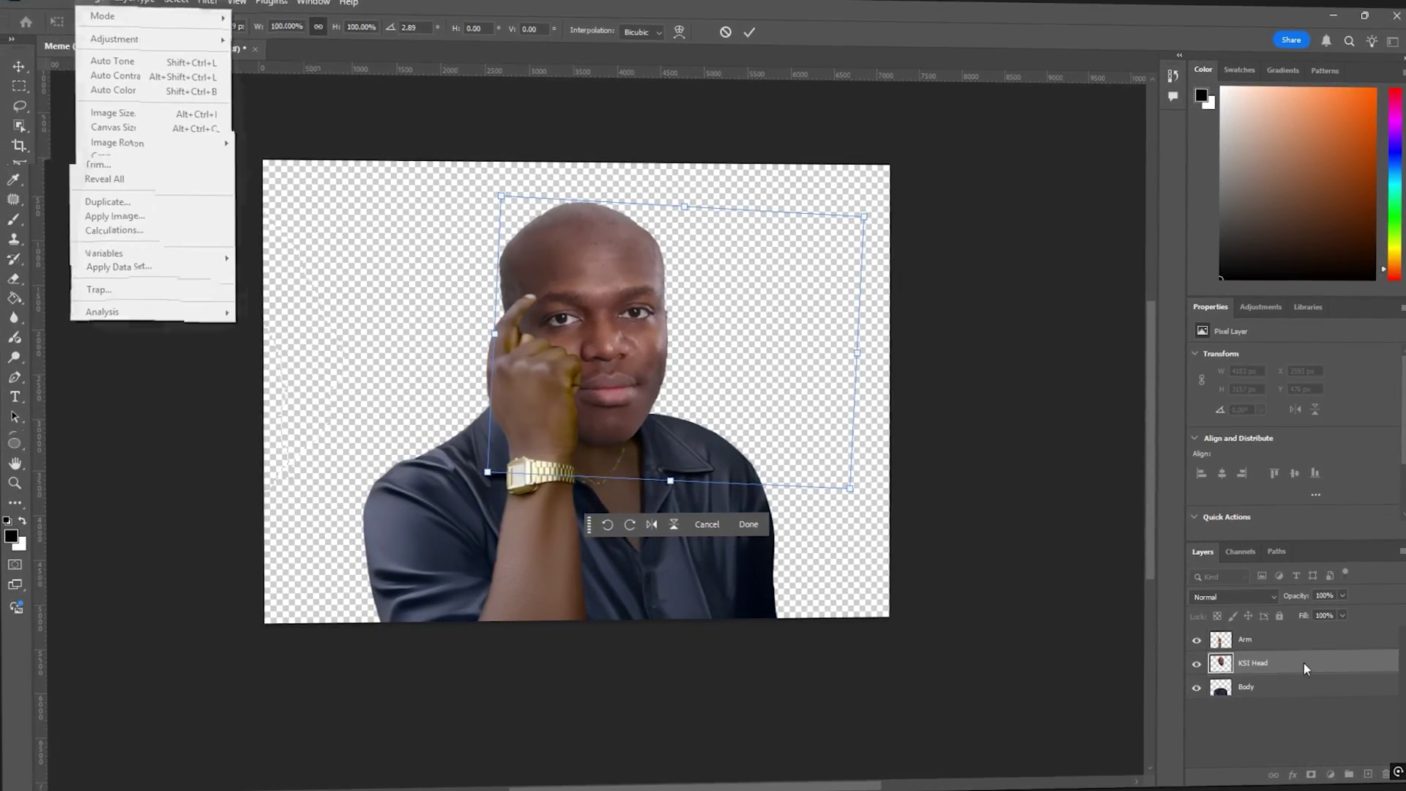
Step: Apply Auto Tone, Auto Contrast and Auto Color to the KSI Head layer
{"action": "left_click", "coordinate": [85, 1]}
{"action": "left_click", "coordinate": [99, 128]}
{"action": "left_click", "coordinate": [121, 5]}
{"action": "left_click", "coordinate": [115, 4]}
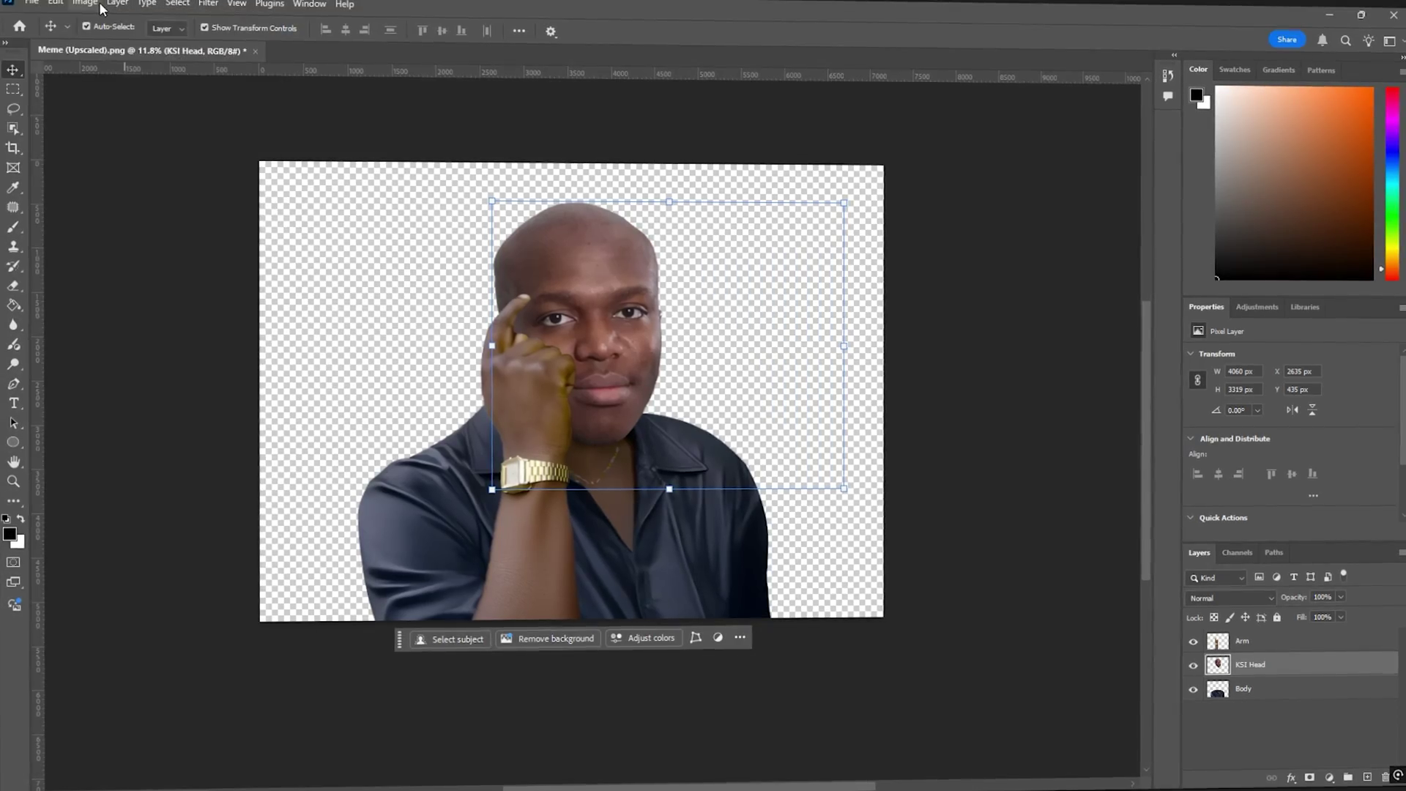
{"action": "left_click", "coordinate": [94, 4]}
{"action": "left_click", "coordinate": [104, 74]}
{"action": "left_click", "coordinate": [93, 4]}
{"action": "left_click", "coordinate": [98, 66]}
{"action": "left_click", "coordinate": [88, 4]}
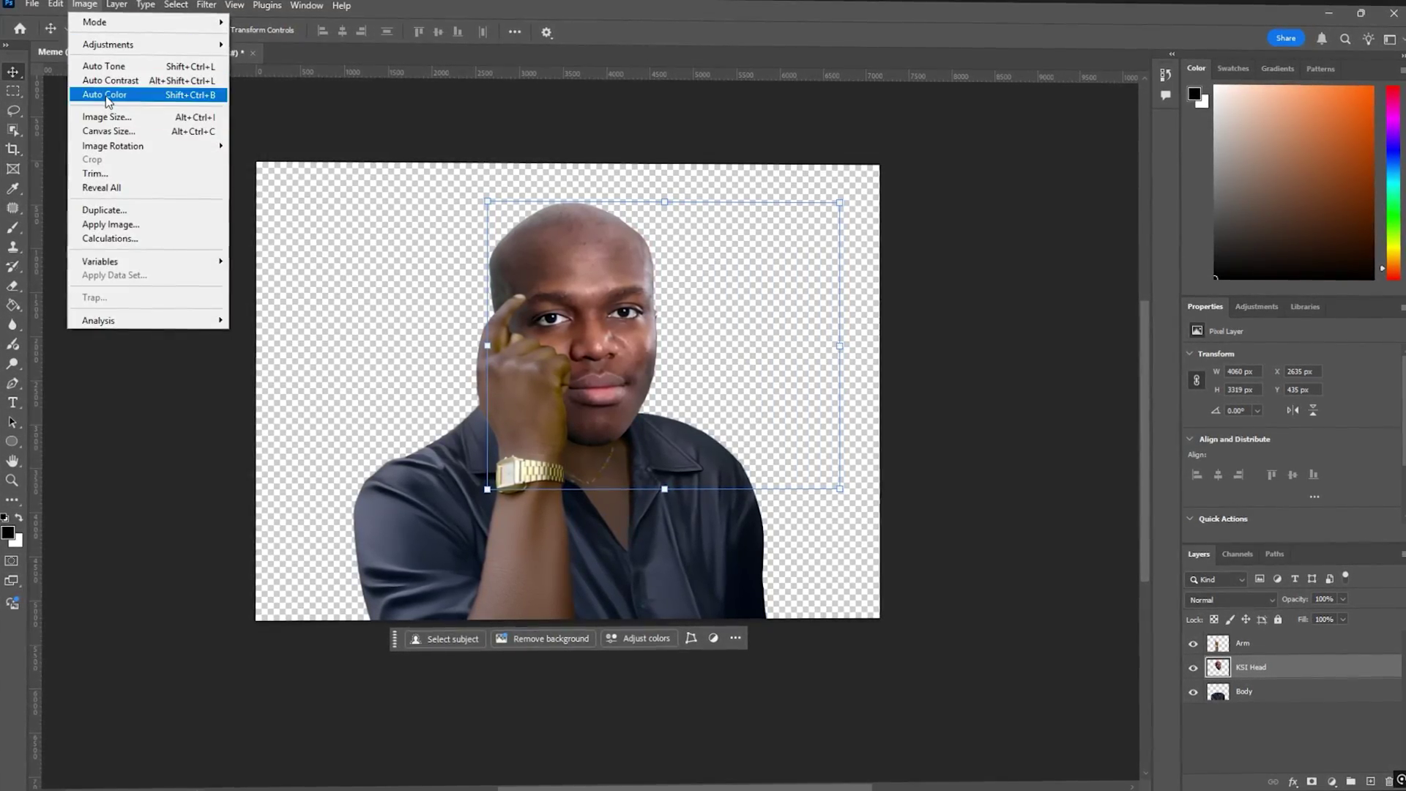
{"action": "left_click", "coordinate": [108, 96]}
Step: Apply Auto Tone, Auto Contrast and Auto Color to the Arm layer
{"action": "left_click", "coordinate": [1245, 644]}
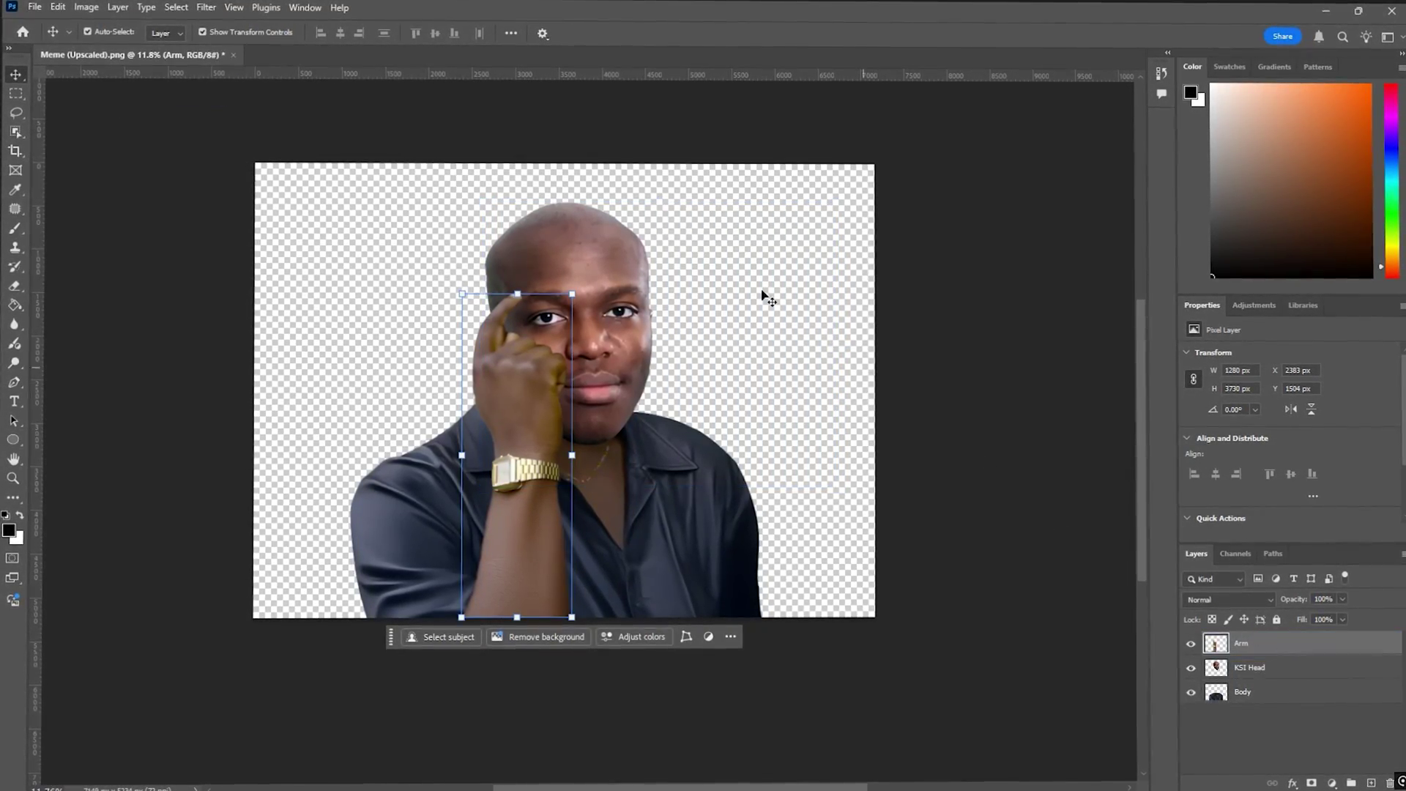
{"action": "left_click", "coordinate": [85, 8]}
{"action": "left_click", "coordinate": [111, 71]}
{"action": "left_click", "coordinate": [60, 7]}
{"action": "left_click", "coordinate": [78, 9]}
{"action": "left_click", "coordinate": [82, 12]}
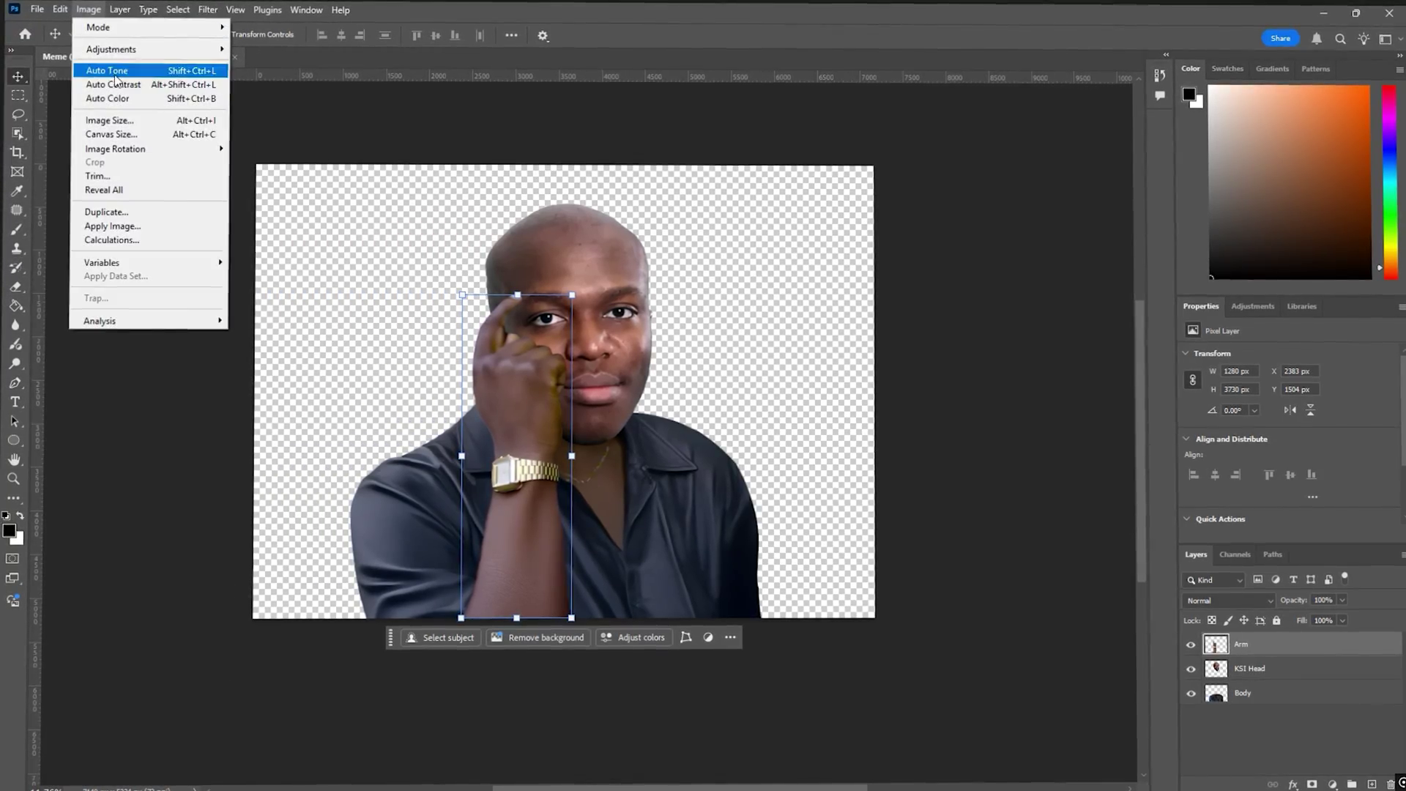
{"action": "left_click", "coordinate": [114, 75]}
{"action": "left_click", "coordinate": [94, 7]}
{"action": "left_click", "coordinate": [110, 97]}
Step: Apply the automatic image corrections to the Body layer
{"action": "left_click", "coordinate": [1250, 666]}
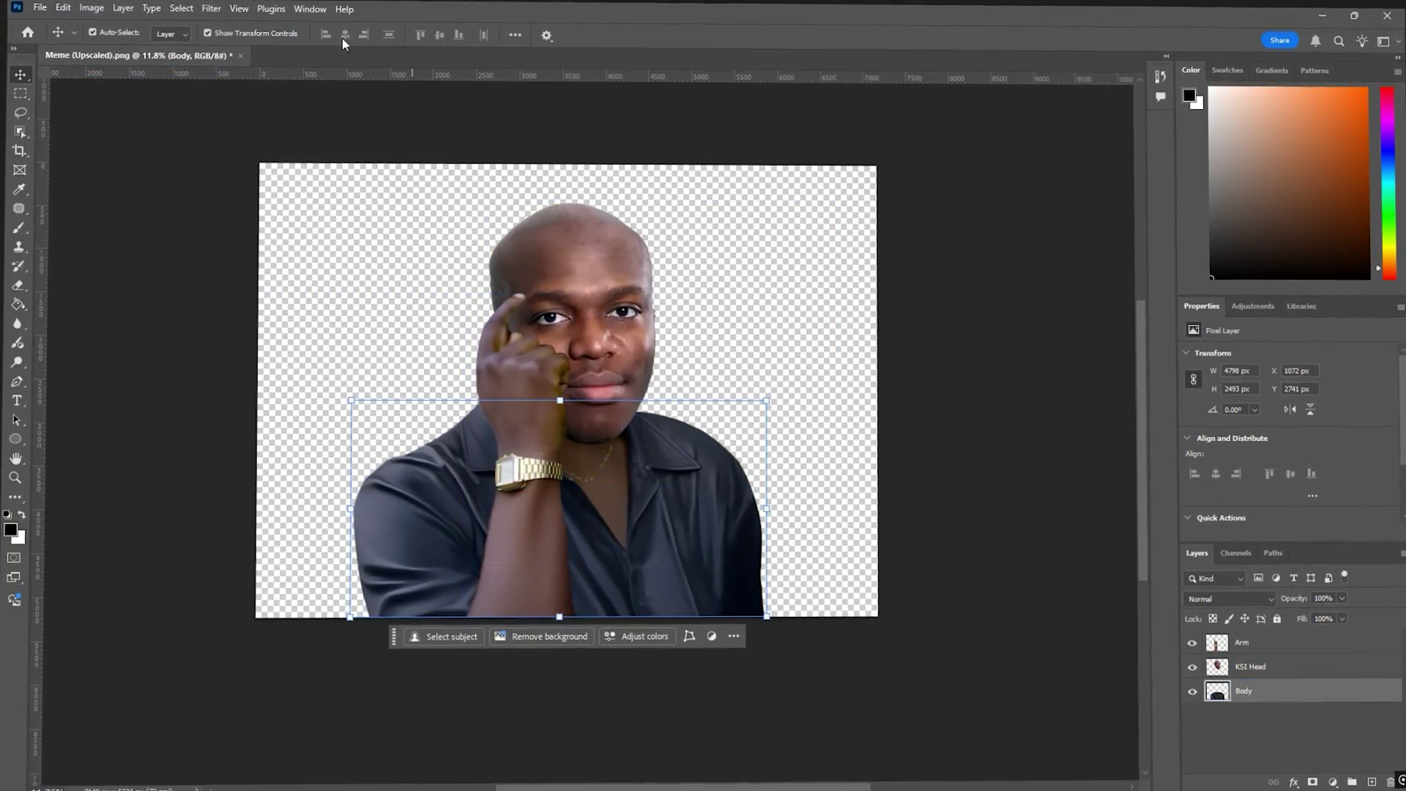
{"action": "left_click", "coordinate": [90, 8]}
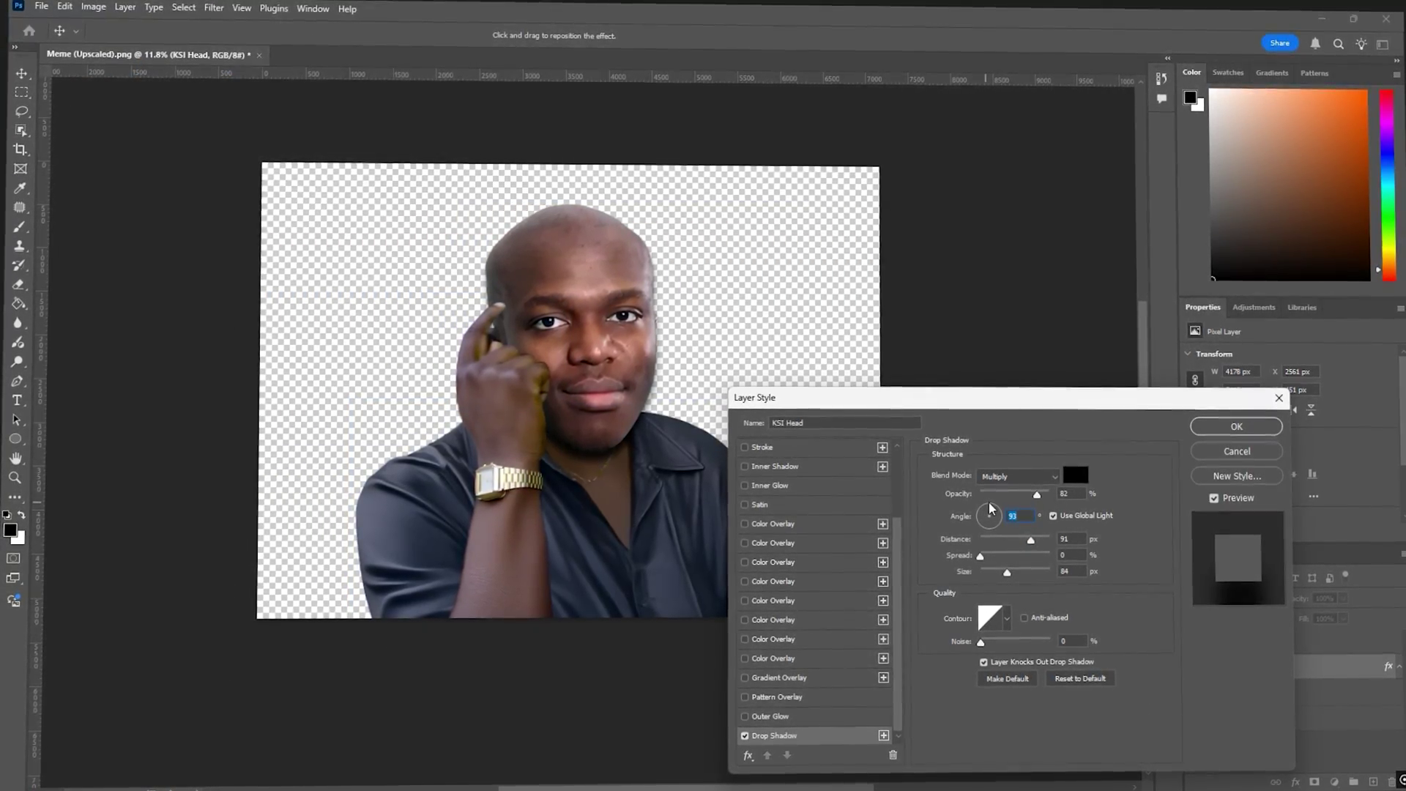
Step: Add a Multiply drop shadow to the KSI Head layer with 82% opacity, 93° angle and 91 px distance, and adjust its size
{"action": "left_click_drag", "start_coordinate": [1006, 570], "coordinate": [1009, 572]}
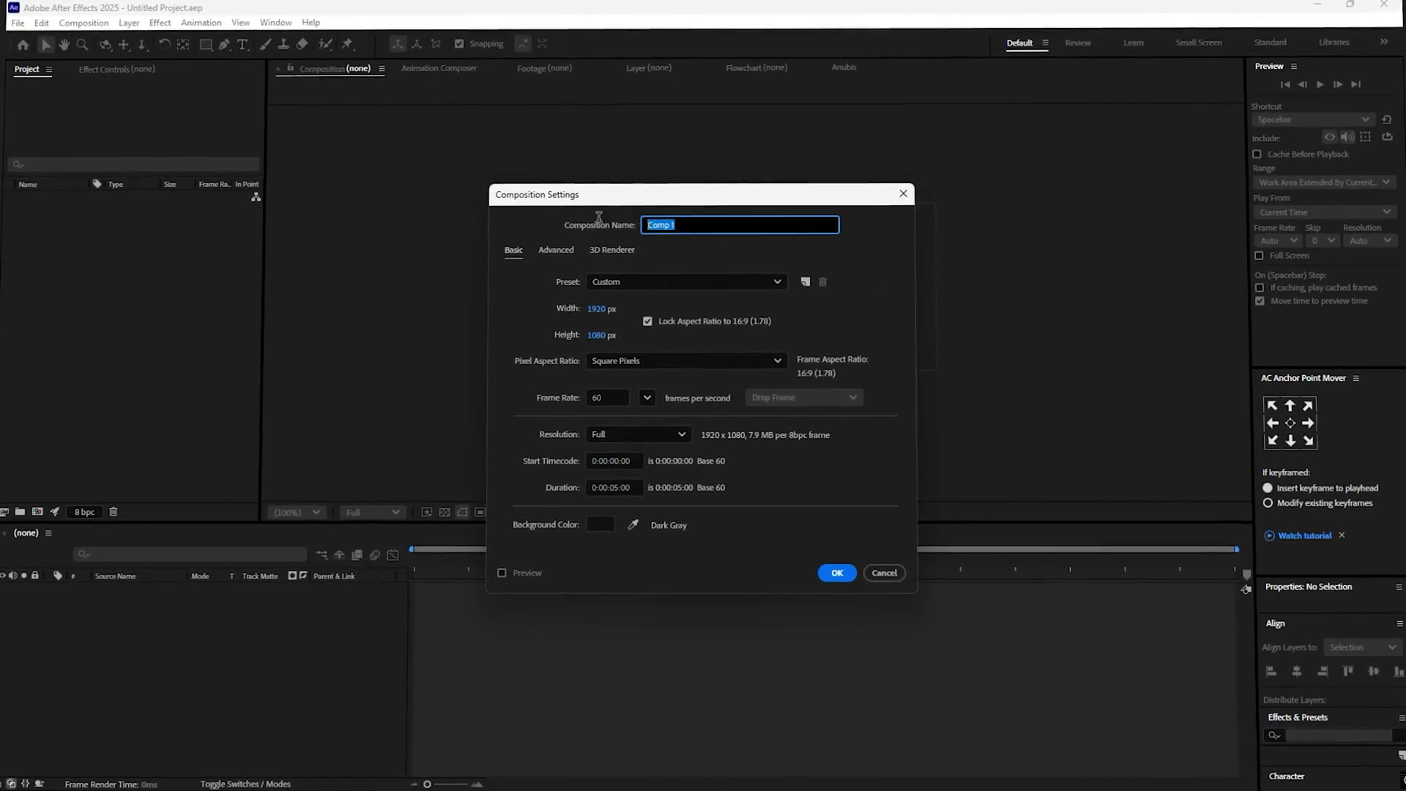
Step: Create a new composition named Documentary Meme Edit
{"action": "type", "text": "Documentary Meme "}
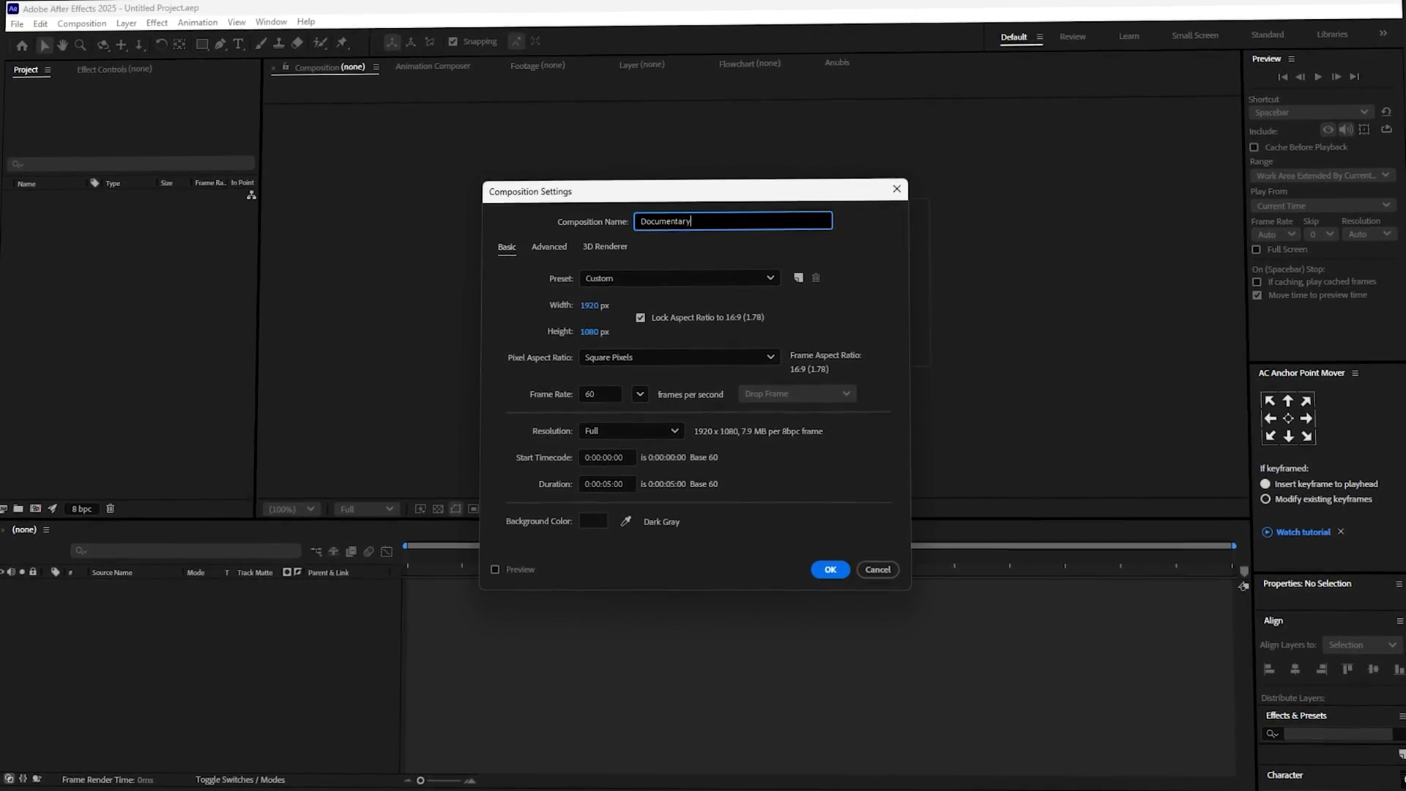
{"action": "type", "text": "Edit"}
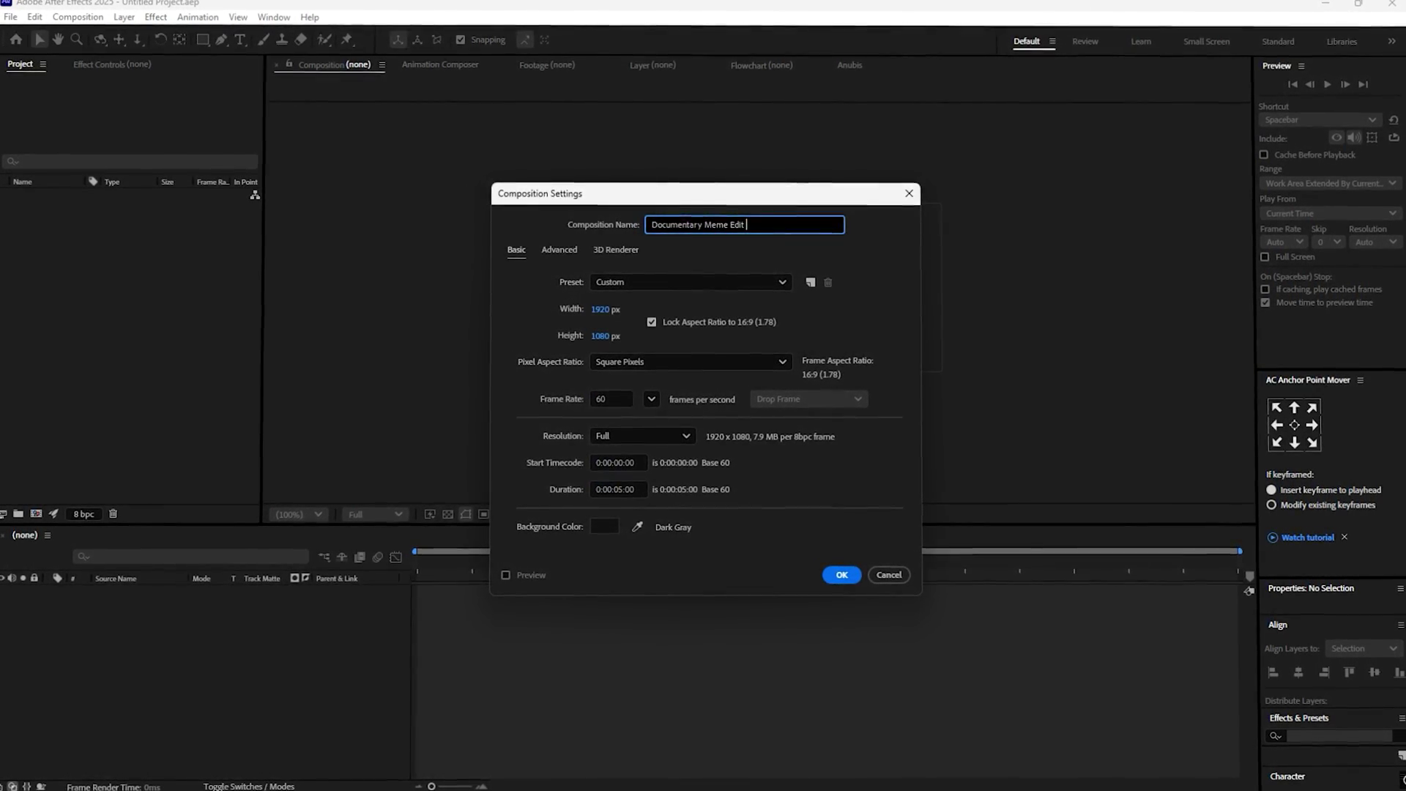
{"action": "key", "text": "Return"}
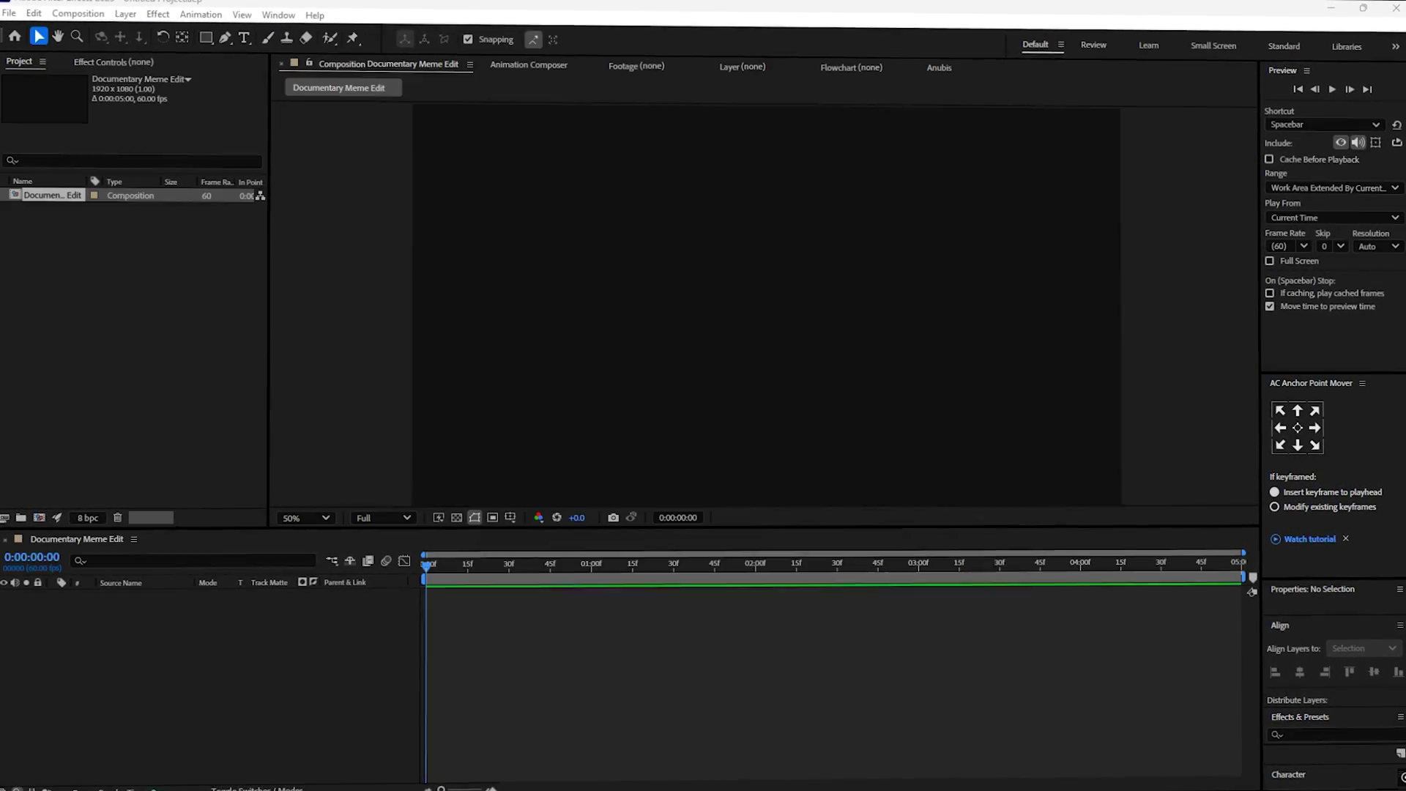
Step: Import KSI MEME.psd as a composition with editable layer styles, place it in Documentary Meme Edit and open it to reach its layers
{"action": "left_click_drag", "start_coordinate": [622, 600], "coordinate": [621, 599]}
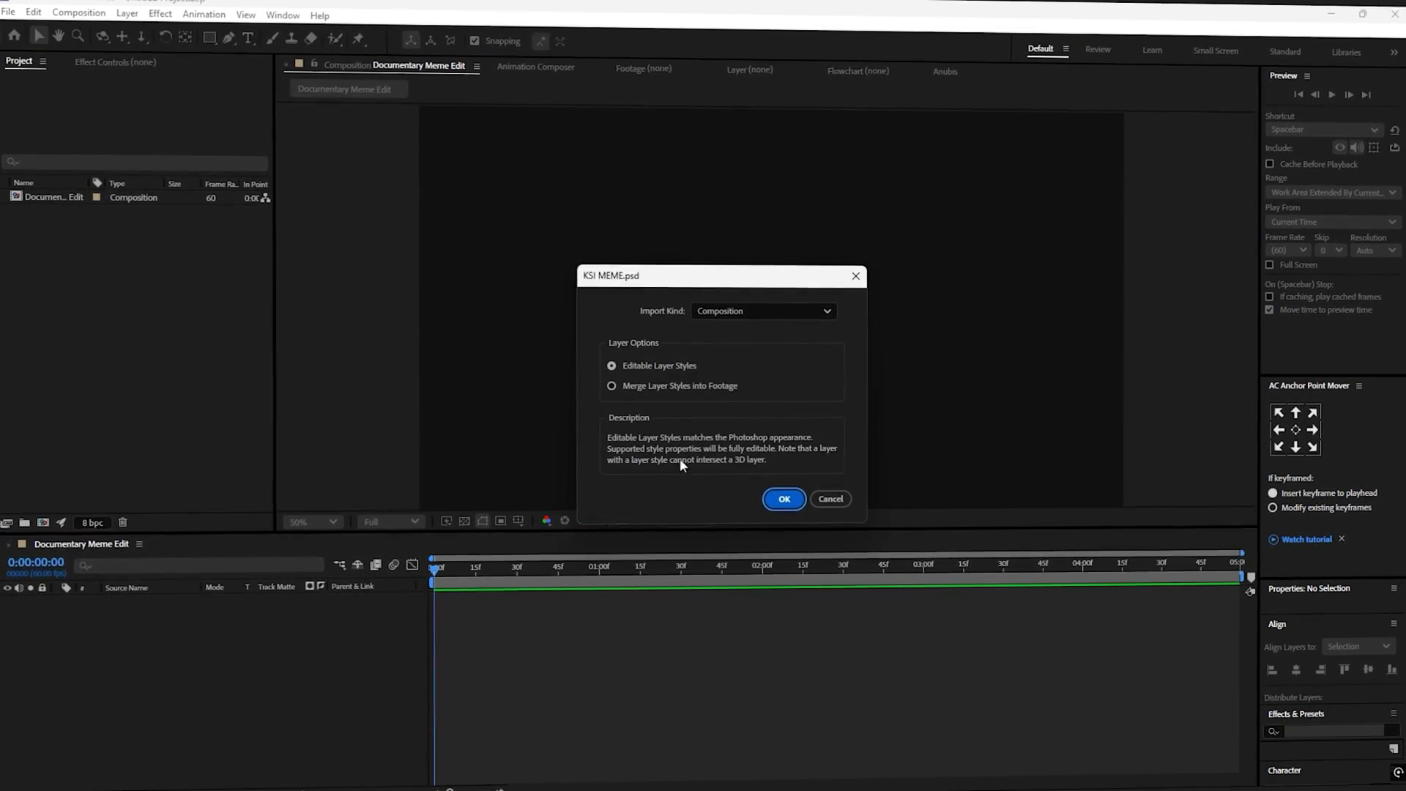
{"action": "left_click", "coordinate": [772, 493]}
{"action": "double_click", "coordinate": [513, 599]}
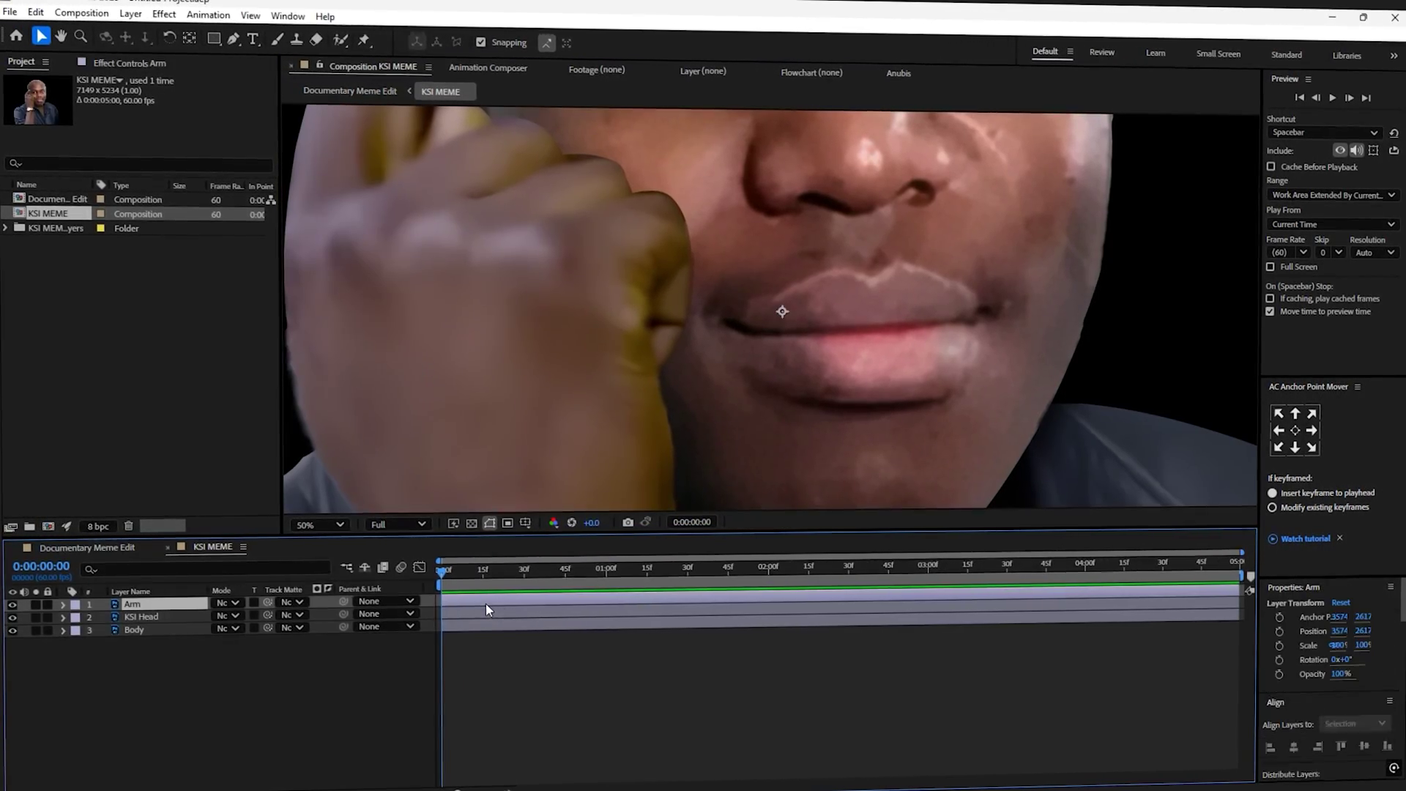
Step: Paste the copied Arm, KSI Head and Body layers into Documentary Meme Edit and delete the nested KSI MEME layer
{"action": "left_click", "coordinate": [82, 546]}
{"action": "key", "text": "ctrl+v"}
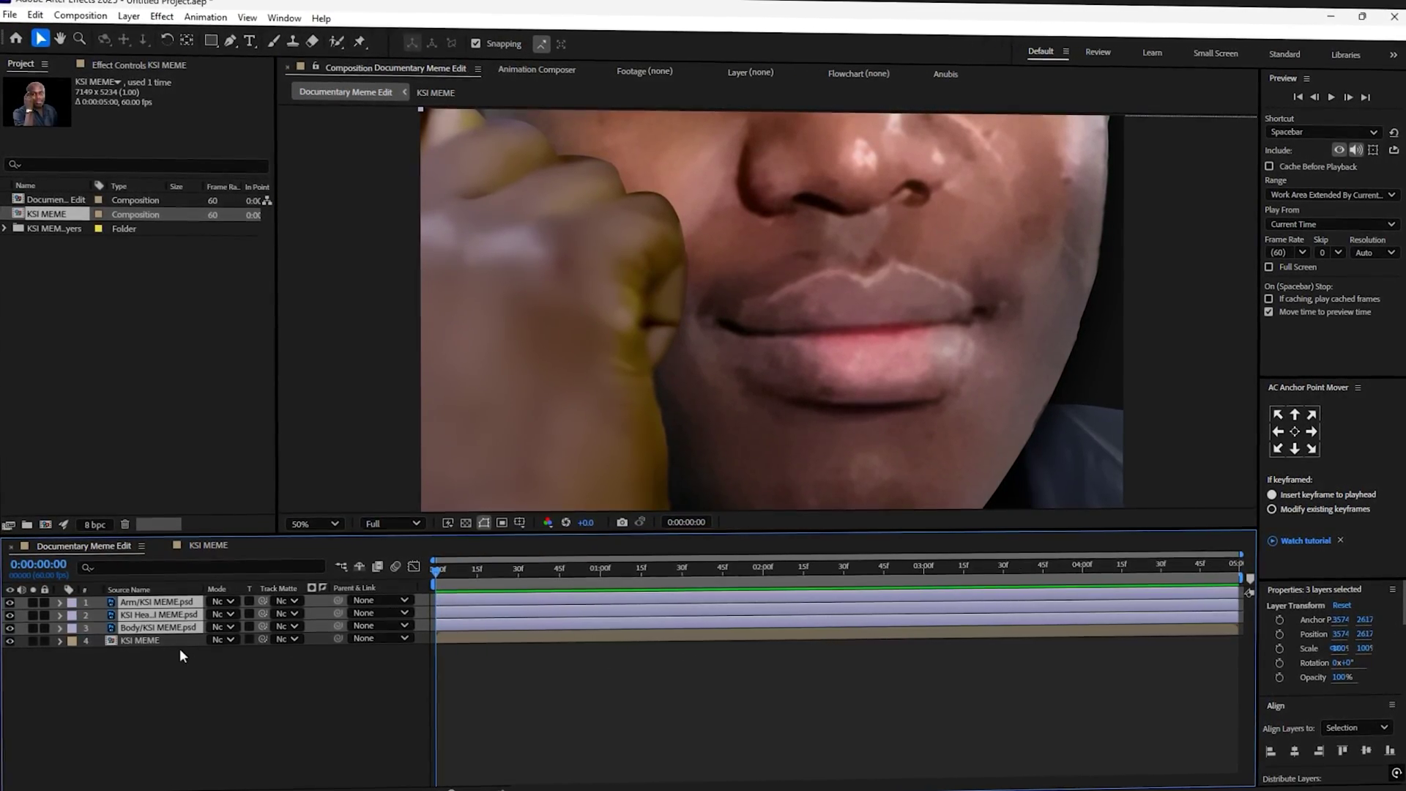
{"action": "left_click", "coordinate": [179, 644]}
{"action": "key", "text": "Delete"}
Step: Scale all three layers to 22% and hide the grid overlay in the composition view
{"action": "key", "text": "ctrl+a"}
{"action": "key", "text": "s"}
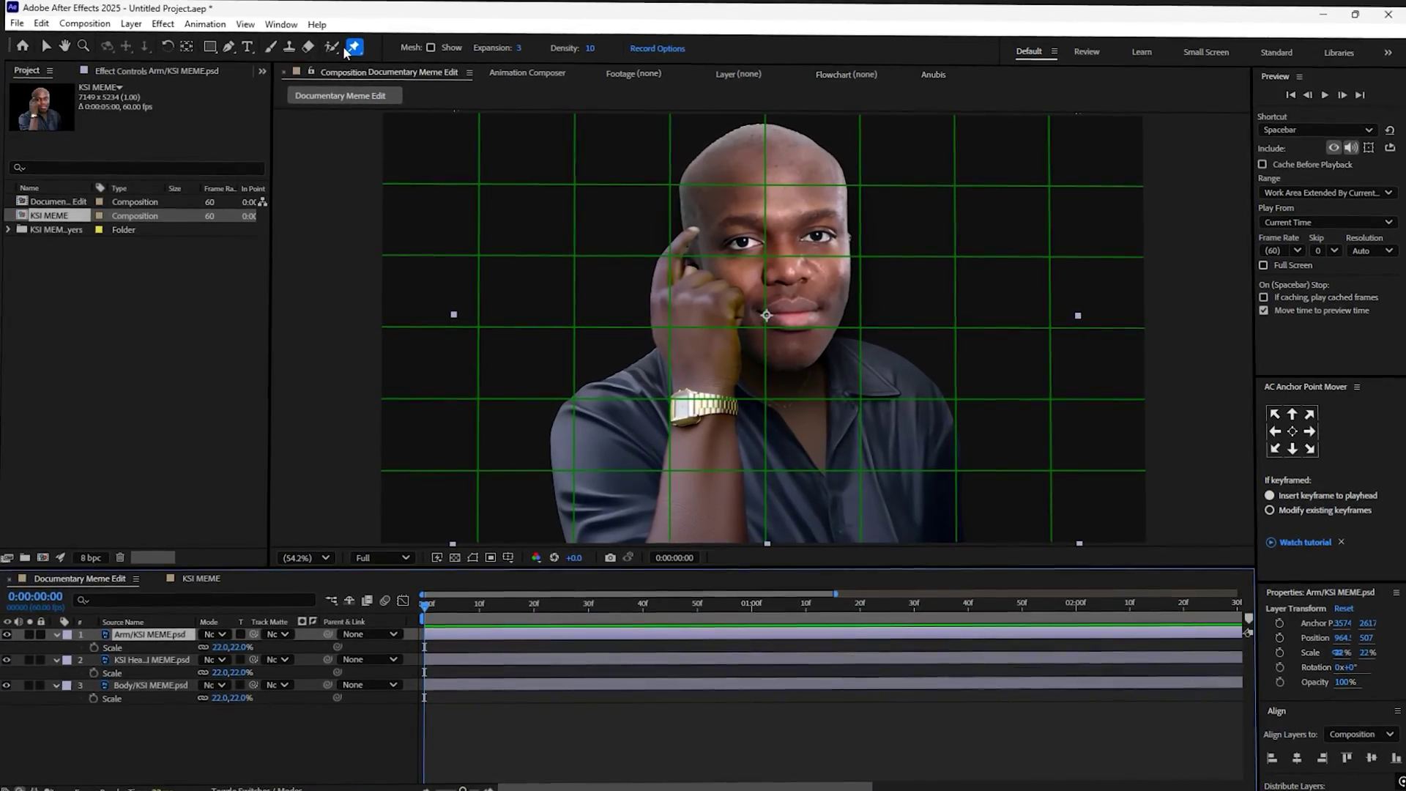
{"action": "left_click", "coordinate": [509, 557]}
{"action": "left_click", "coordinate": [557, 590]}
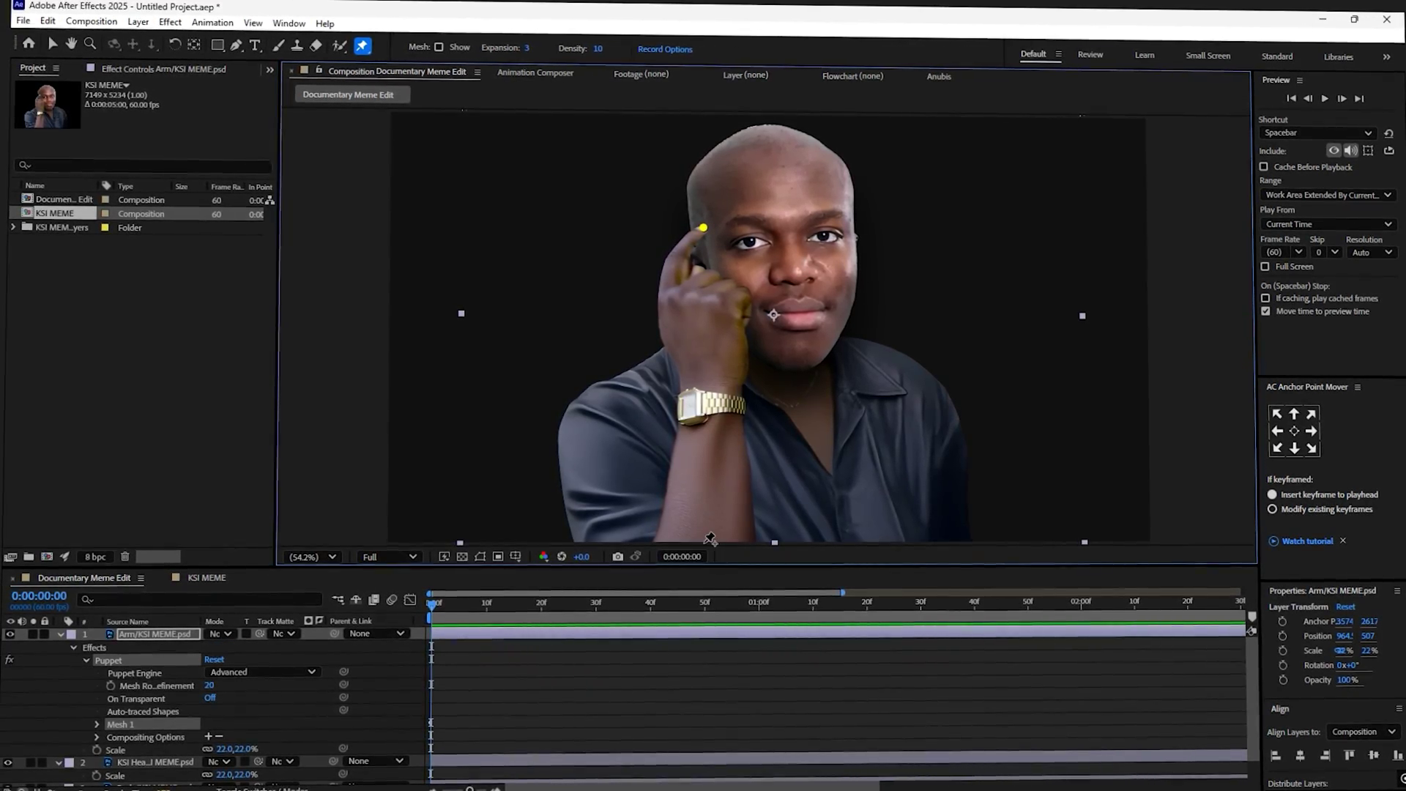
Step: Place puppet pins on the Arm layer's fingers and forearm base, and move the fingertip pin's position keyframe to 0:00:00:20
{"action": "left_click", "coordinate": [680, 283]}
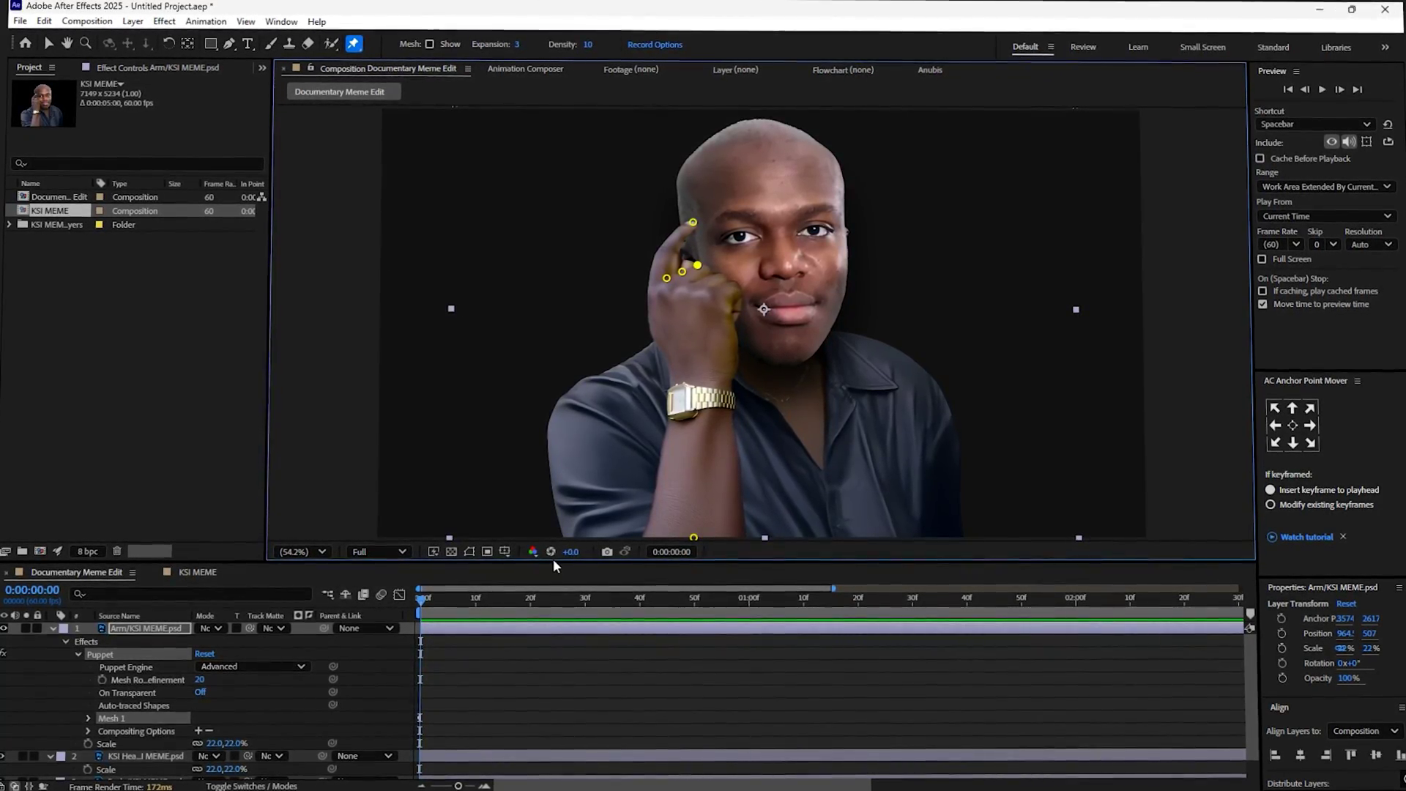
{"action": "left_click_drag", "start_coordinate": [547, 565], "coordinate": [542, 412]}
{"action": "left_click", "coordinate": [525, 451]}
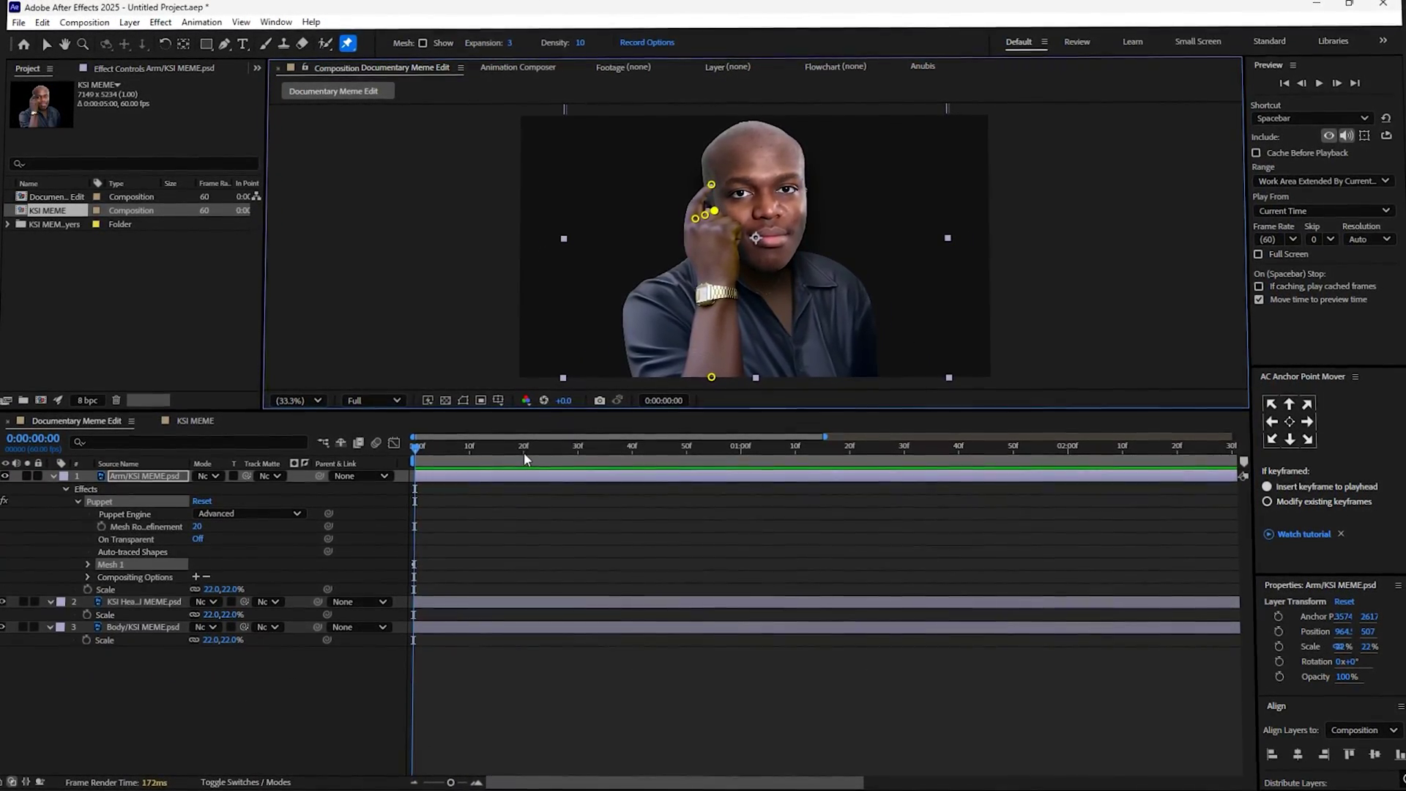
{"action": "left_click", "coordinate": [85, 564]}
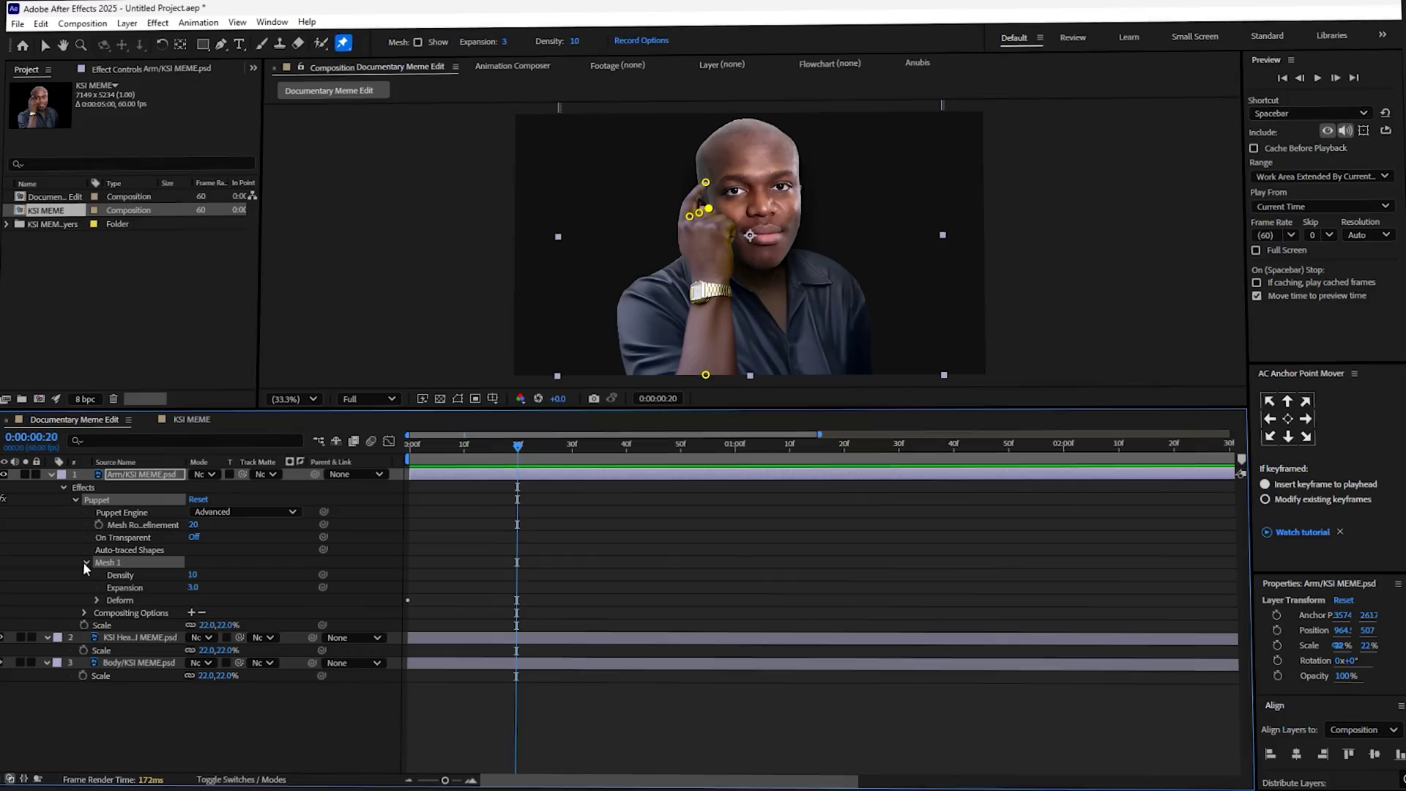
{"action": "left_click", "coordinate": [99, 601]}
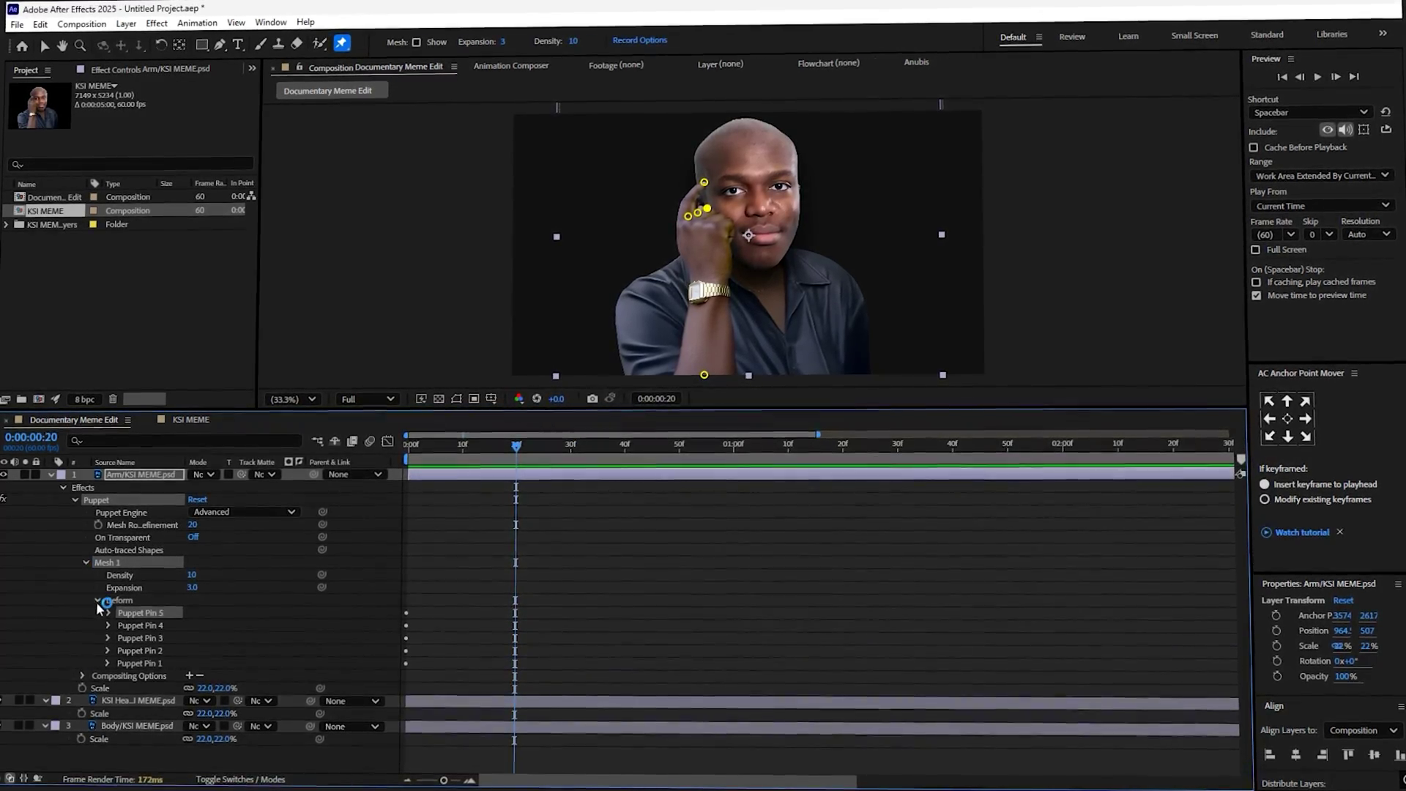
{"action": "left_click", "coordinate": [108, 663]}
{"action": "left_click_drag", "start_coordinate": [413, 692], "coordinate": [524, 693]}
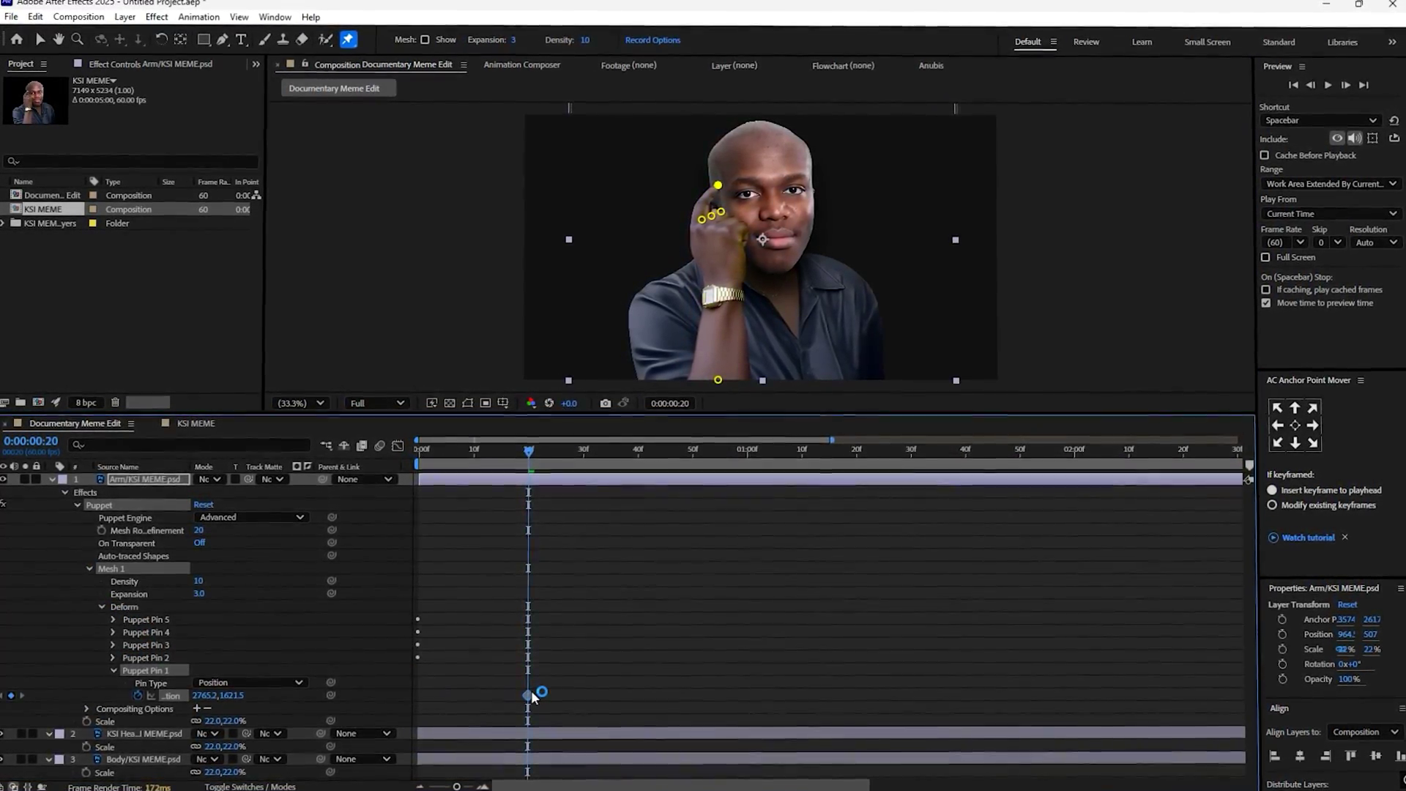
Step: Keyframe the fingertip pin (Puppet Pin 1) away from the temple at 2585.2, 1576.5 at 0:00:00:00 and preview the motion
{"action": "left_click_drag", "start_coordinate": [520, 466], "coordinate": [371, 470]}
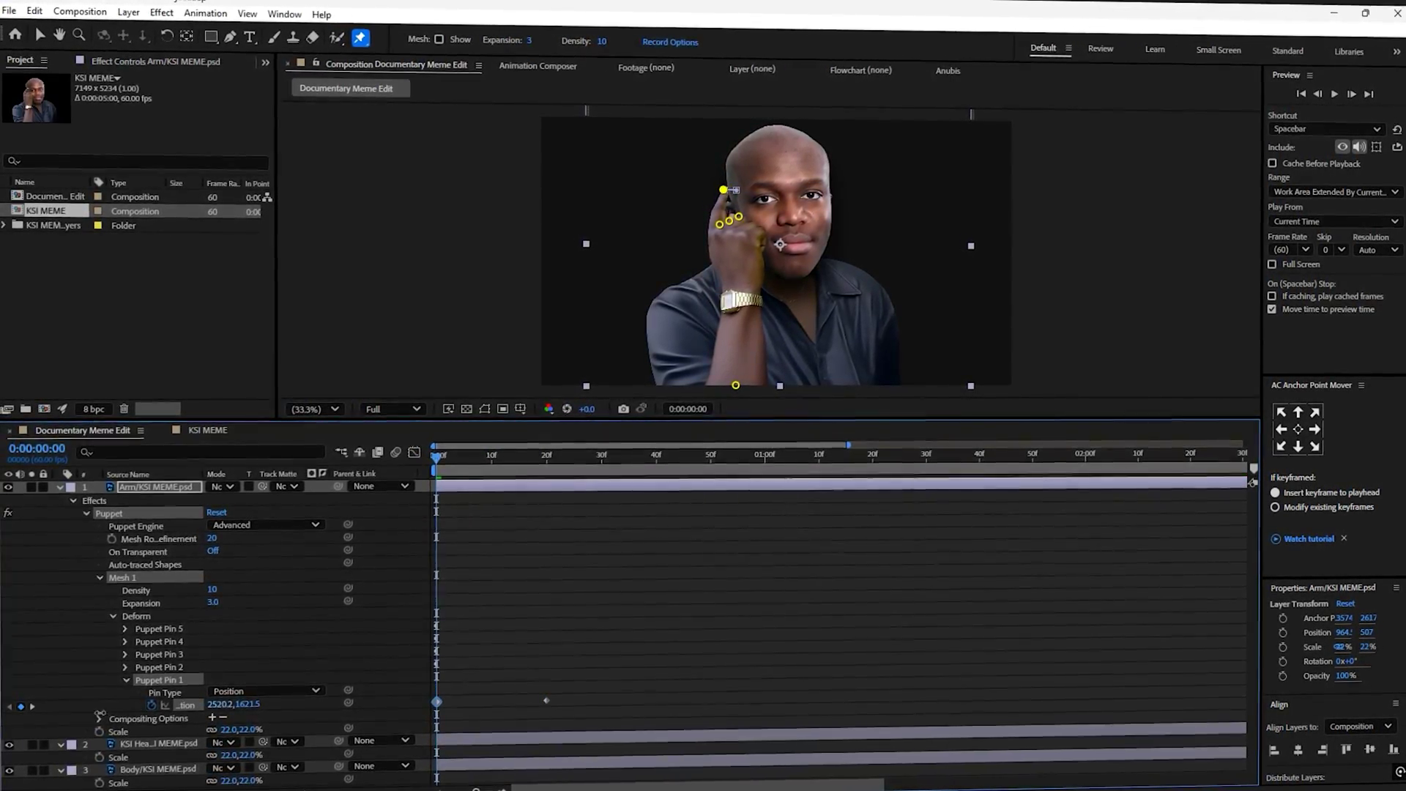
{"action": "left_click_drag", "start_coordinate": [731, 187], "coordinate": [718, 187]}
{"action": "left_click_drag", "start_coordinate": [107, 719], "coordinate": [158, 720]}
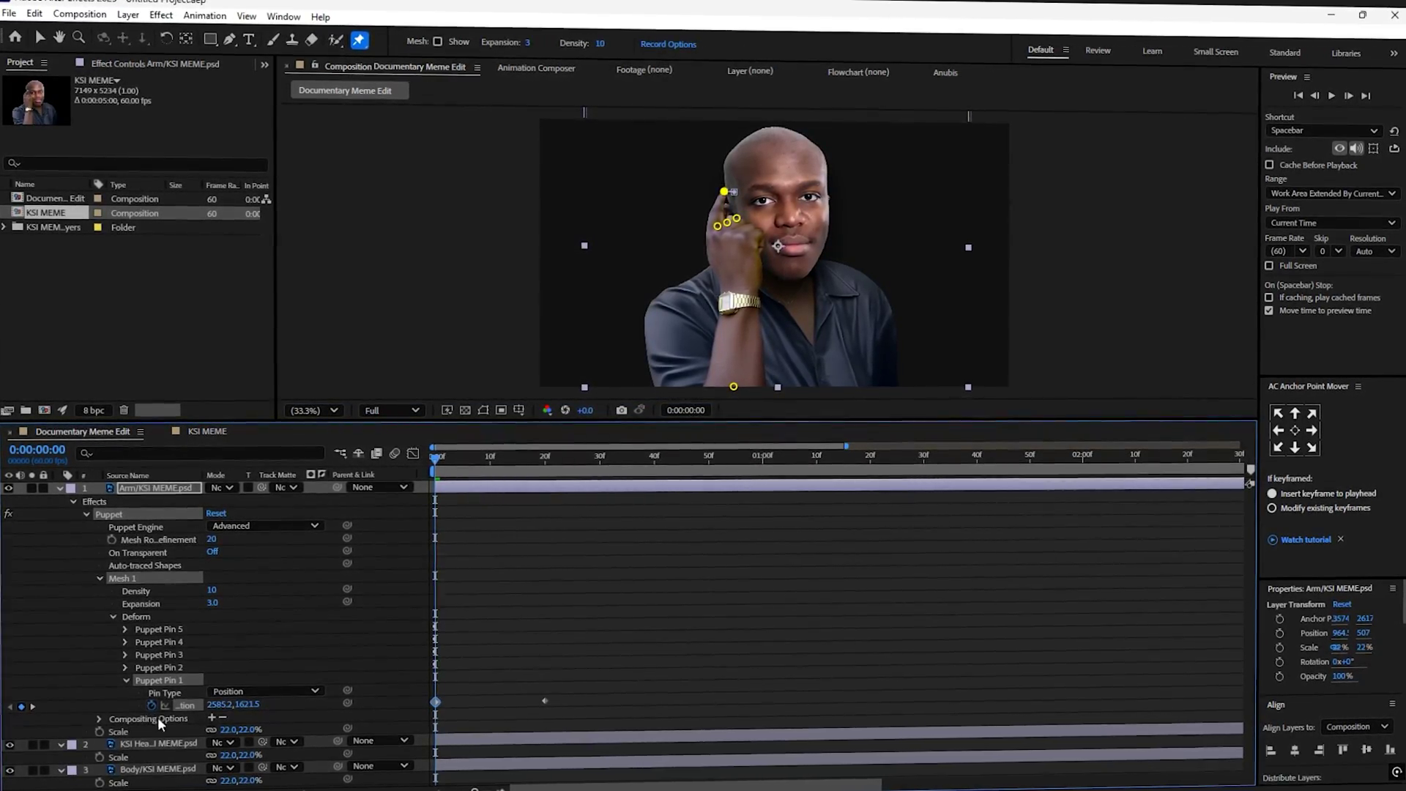
{"action": "left_click", "coordinate": [482, 668]}
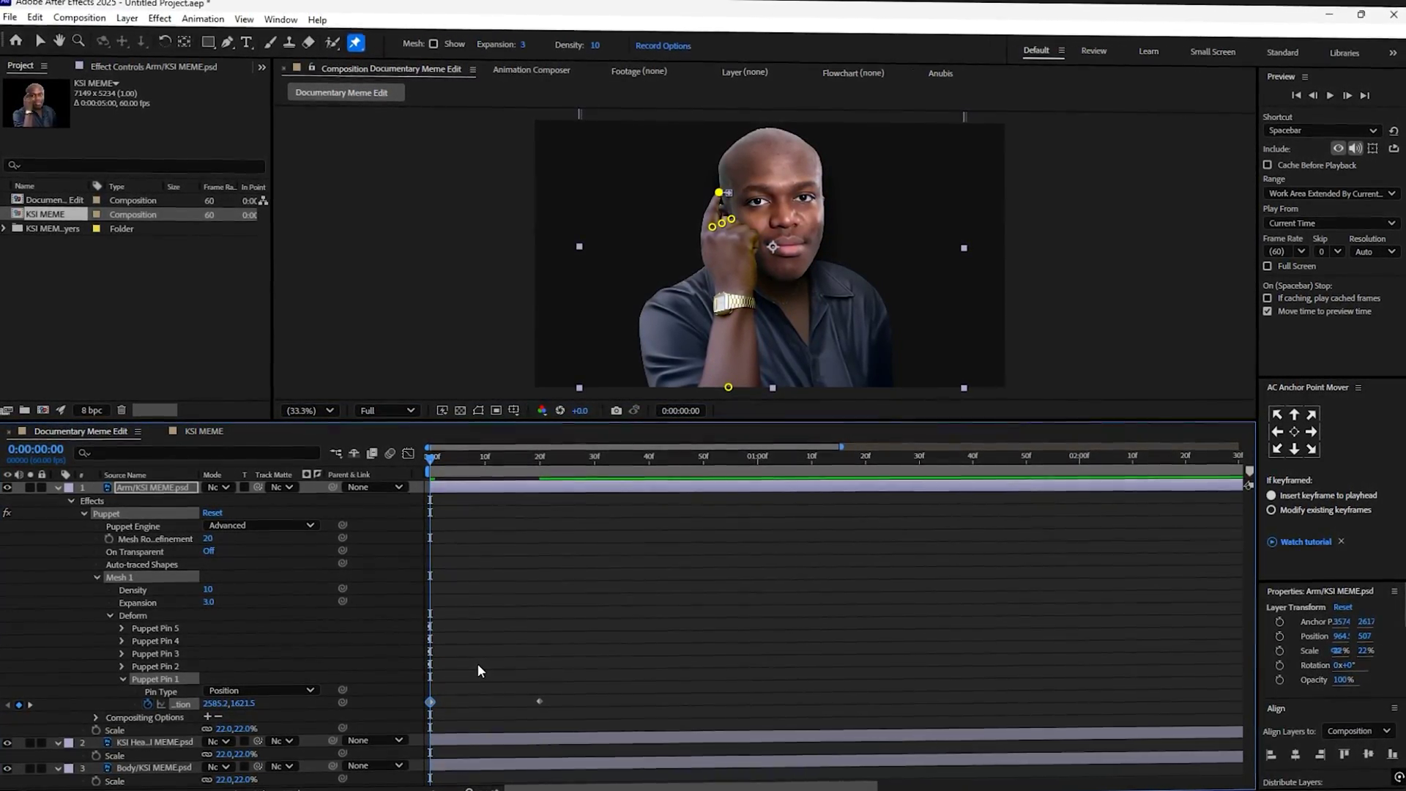
{"action": "left_click_drag", "start_coordinate": [240, 702], "coordinate": [210, 704]}
{"action": "key", "text": "space"}
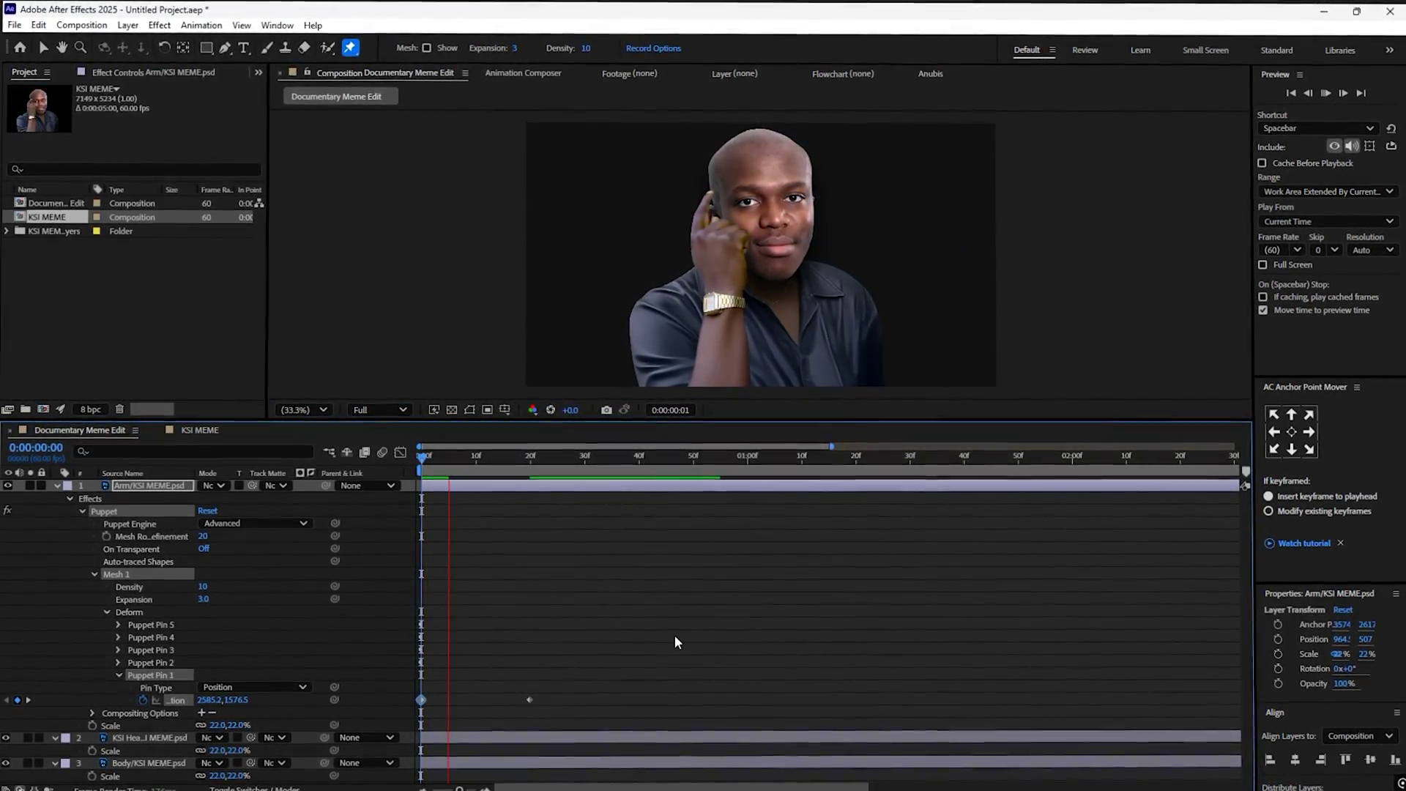
{"action": "key", "text": "space"}
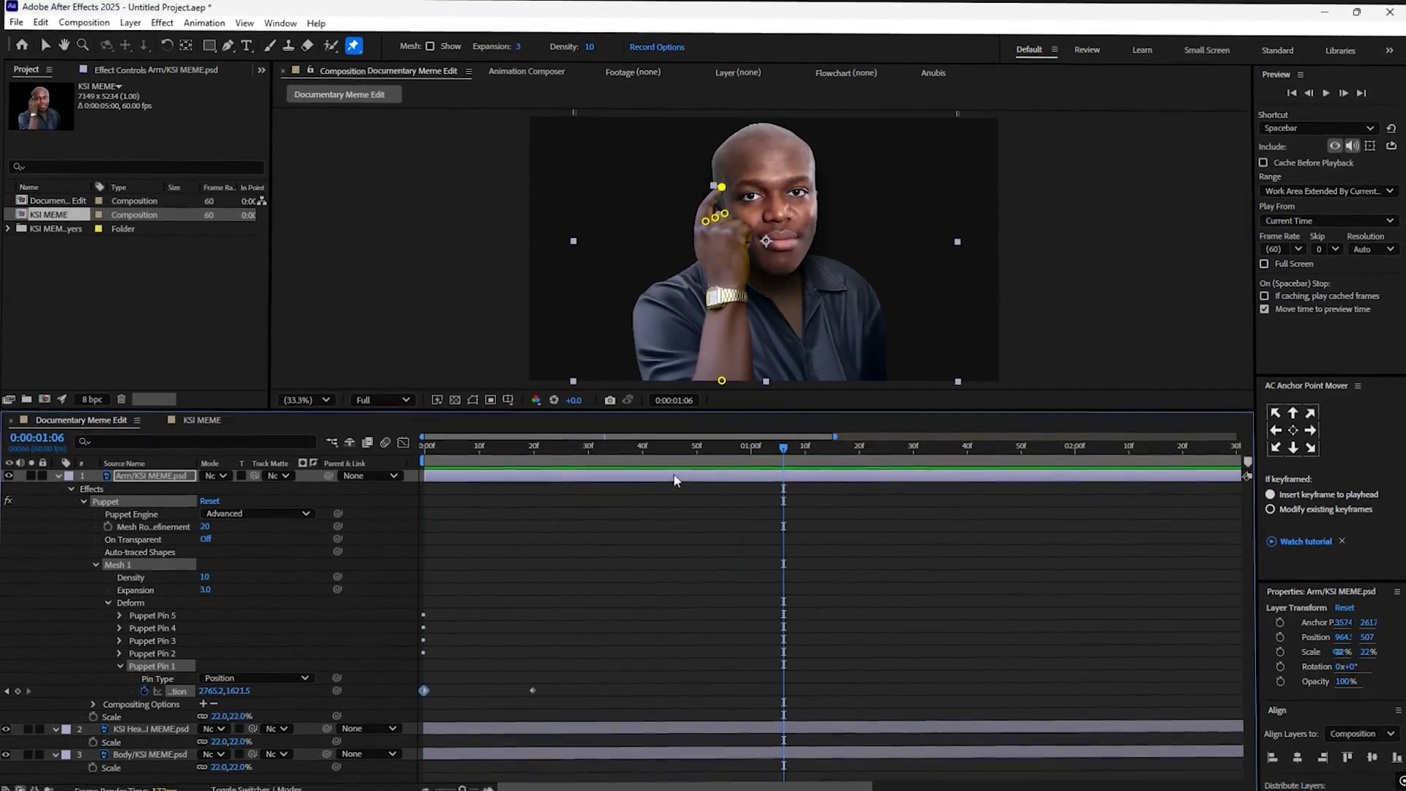
Step: Add a raised-finger position keyframe for Puppet Pin 1 at 0:00:00:50 and apply Easy Ease to all three keyframes
{"action": "left_click", "coordinate": [696, 447]}
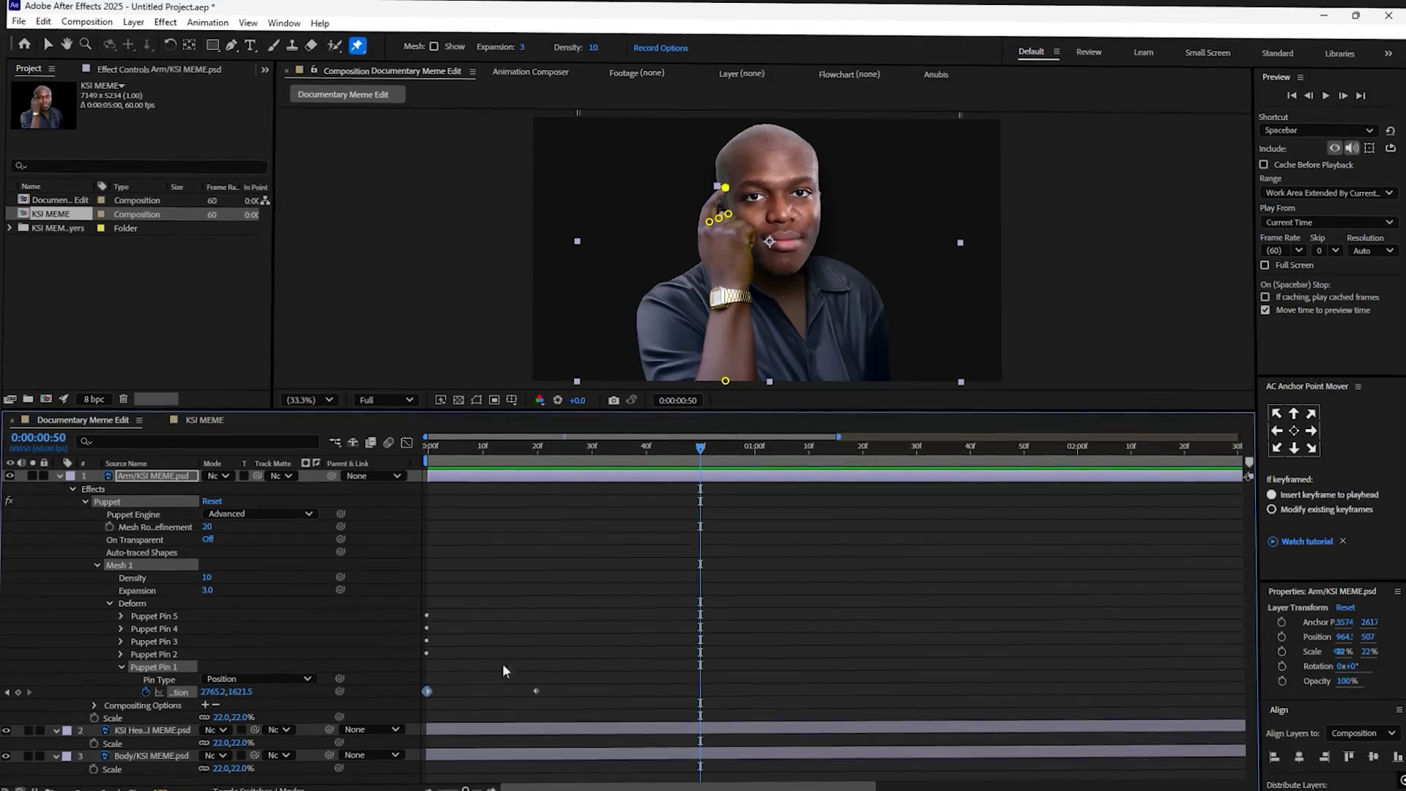
{"action": "left_click_drag", "start_coordinate": [712, 593], "coordinate": [416, 687]}
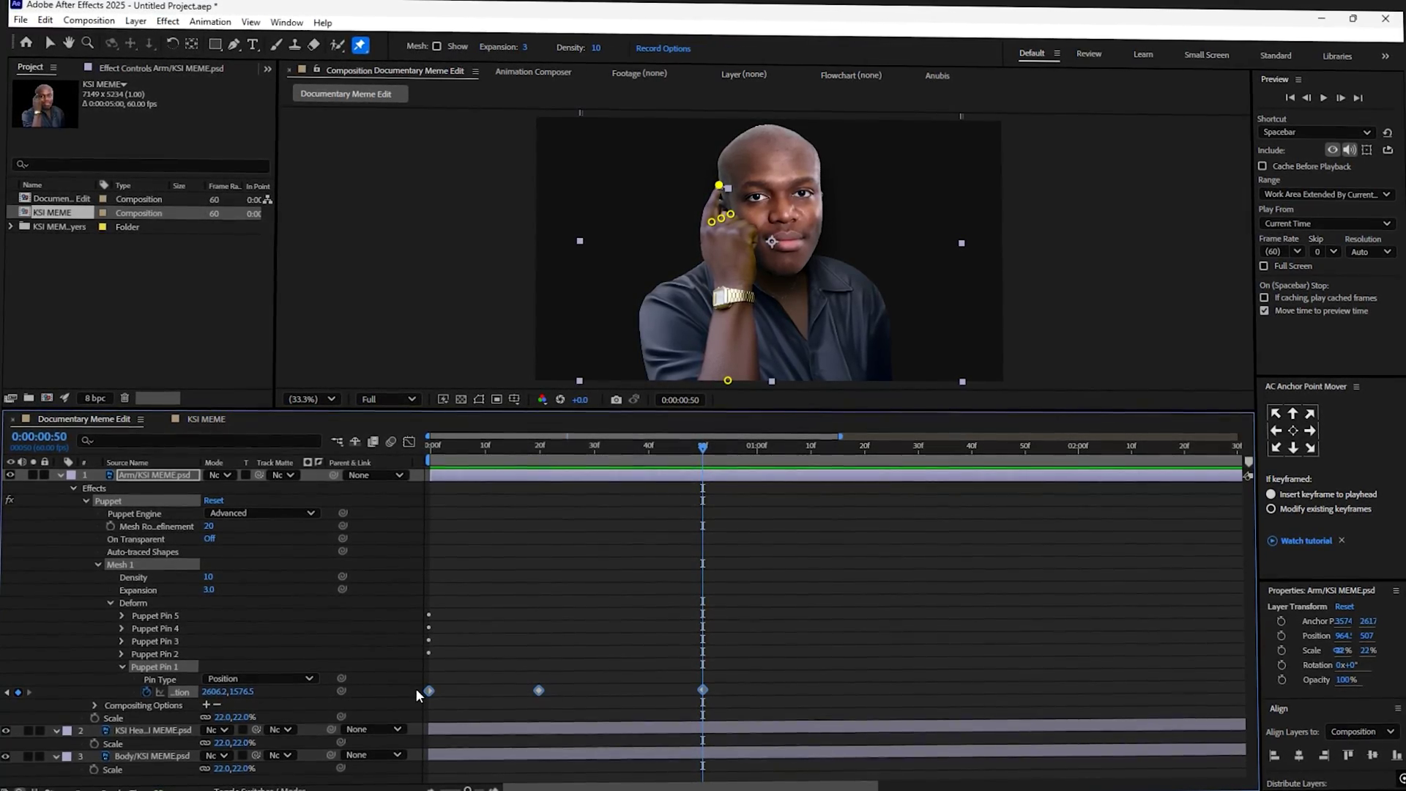
{"action": "key", "text": "F9"}
Step: Increase the easing influence of Puppet Pin 1's position keyframes in the speed graph to sharpen the finger tap
{"action": "key", "text": "shift+F3"}
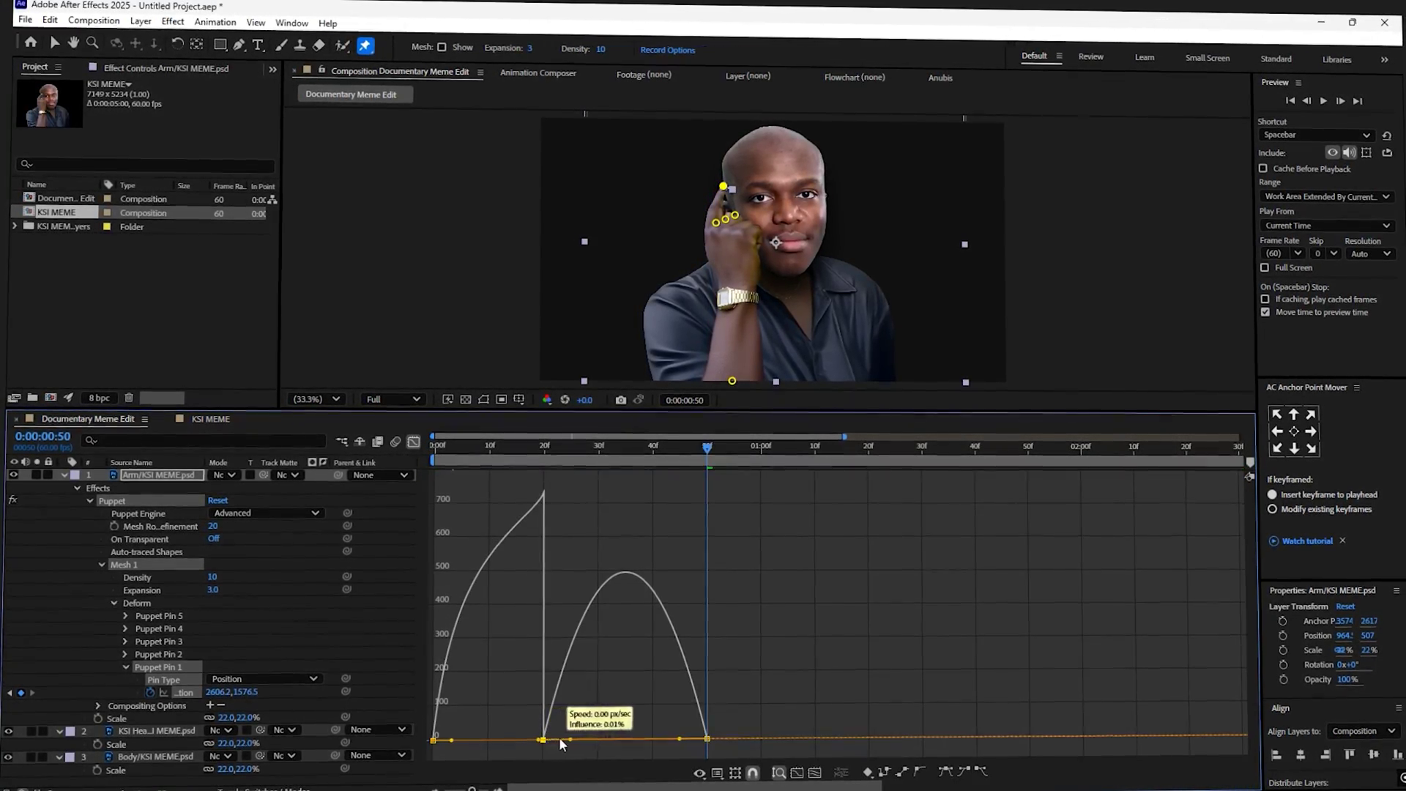
{"action": "left_click_drag", "start_coordinate": [451, 740], "coordinate": [469, 741]}
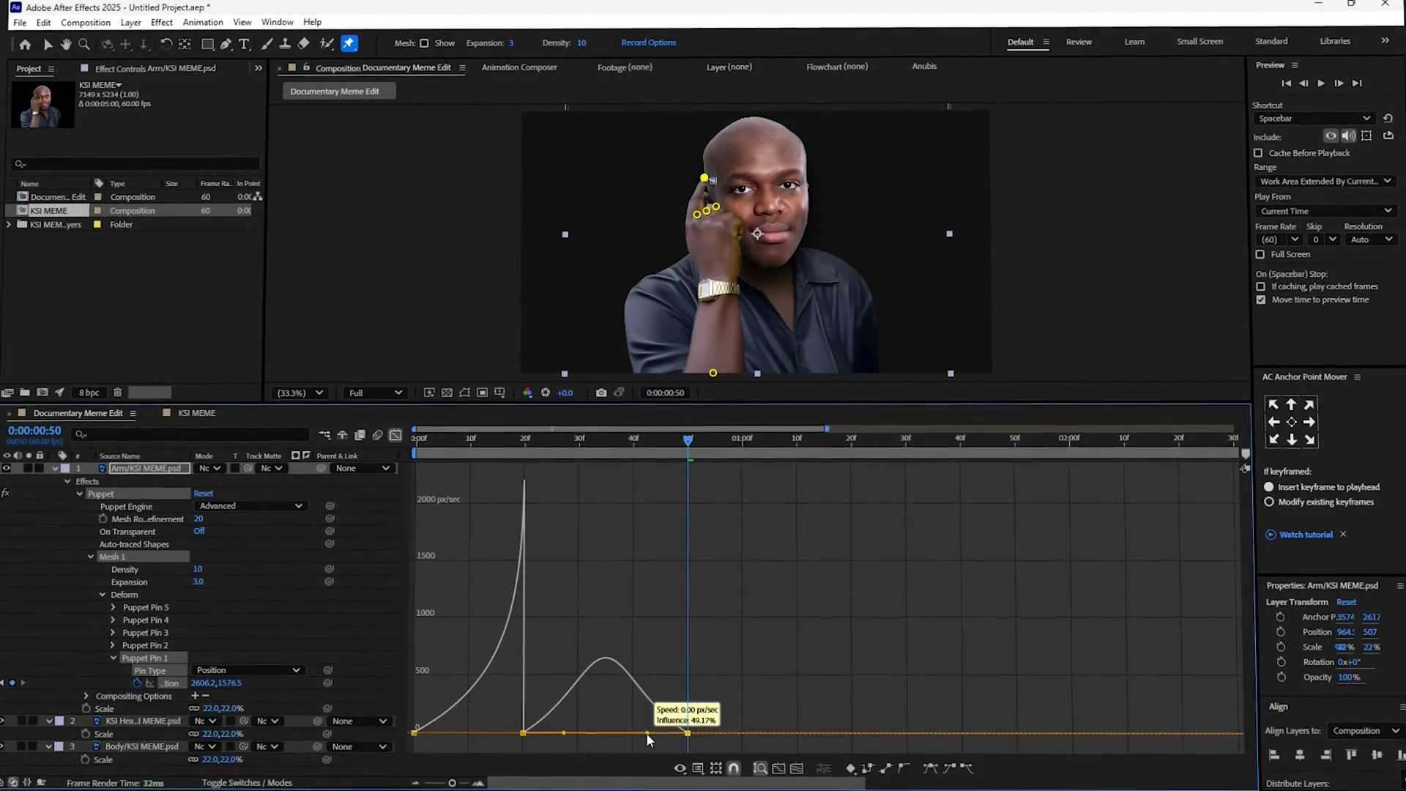
{"action": "left_click_drag", "start_coordinate": [646, 732], "coordinate": [631, 733]}
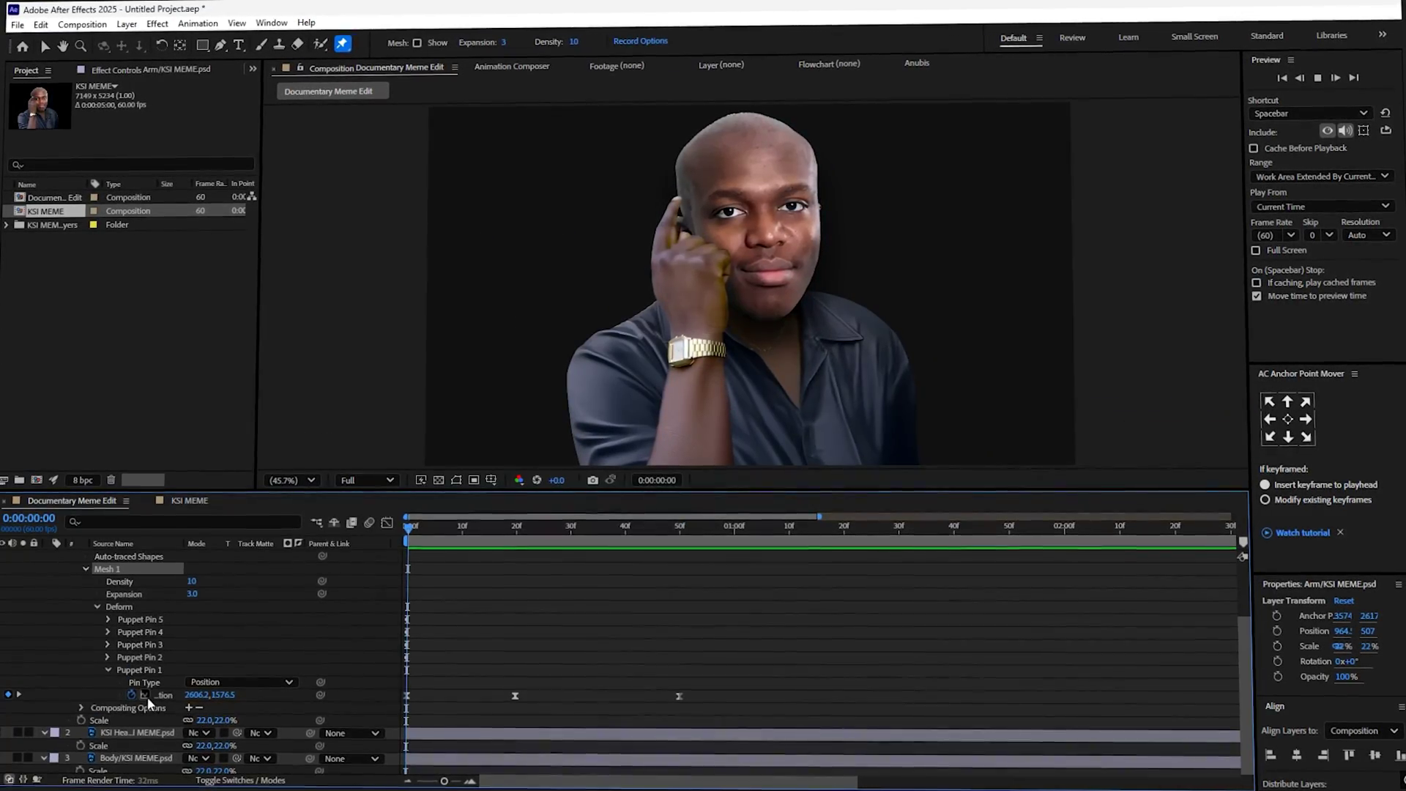
Step: Add a loopOut() expression to Puppet Pin 1's position on the Arm layer and preview the looping tap
{"action": "left_click", "coordinate": [132, 695], "text": "alt"}
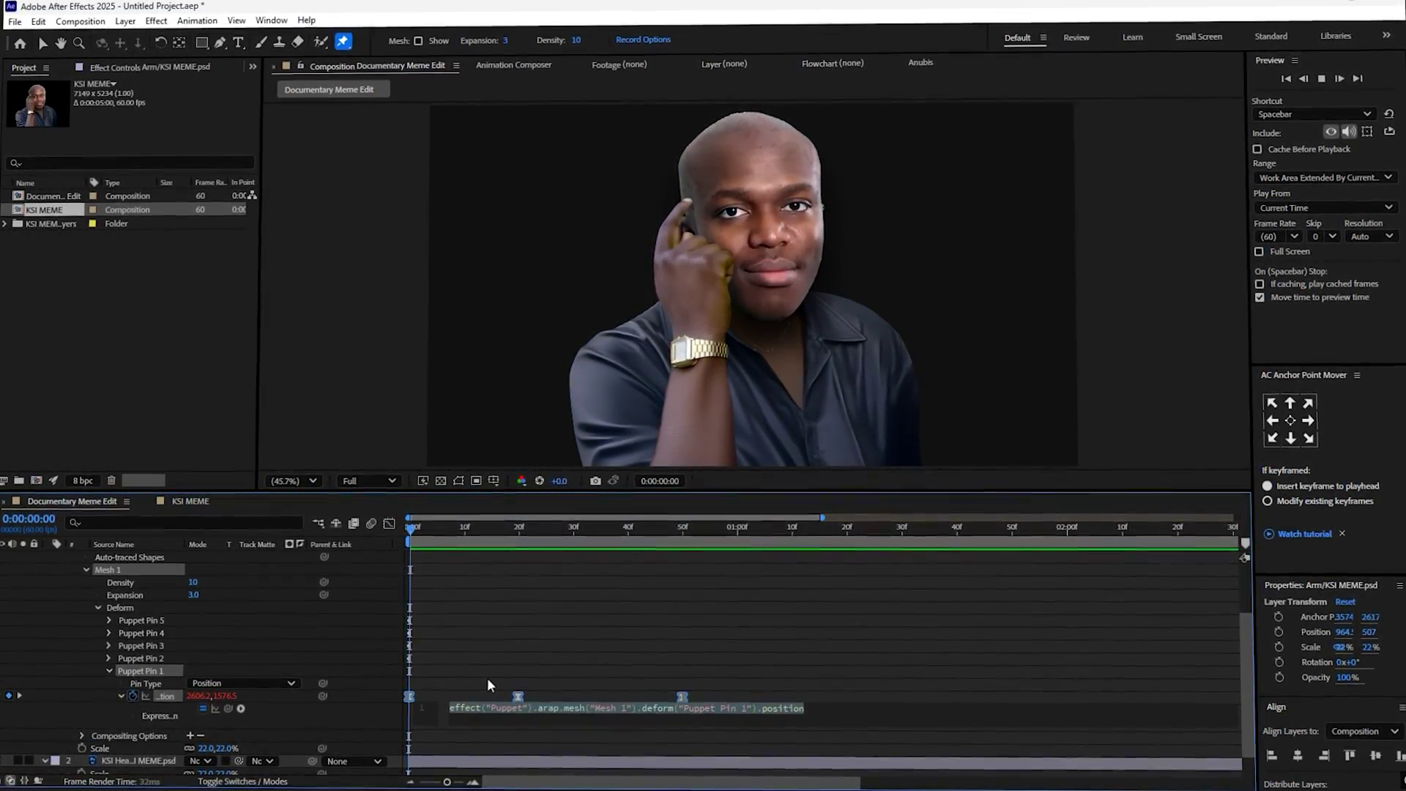
{"action": "type", "text": "loopo"}
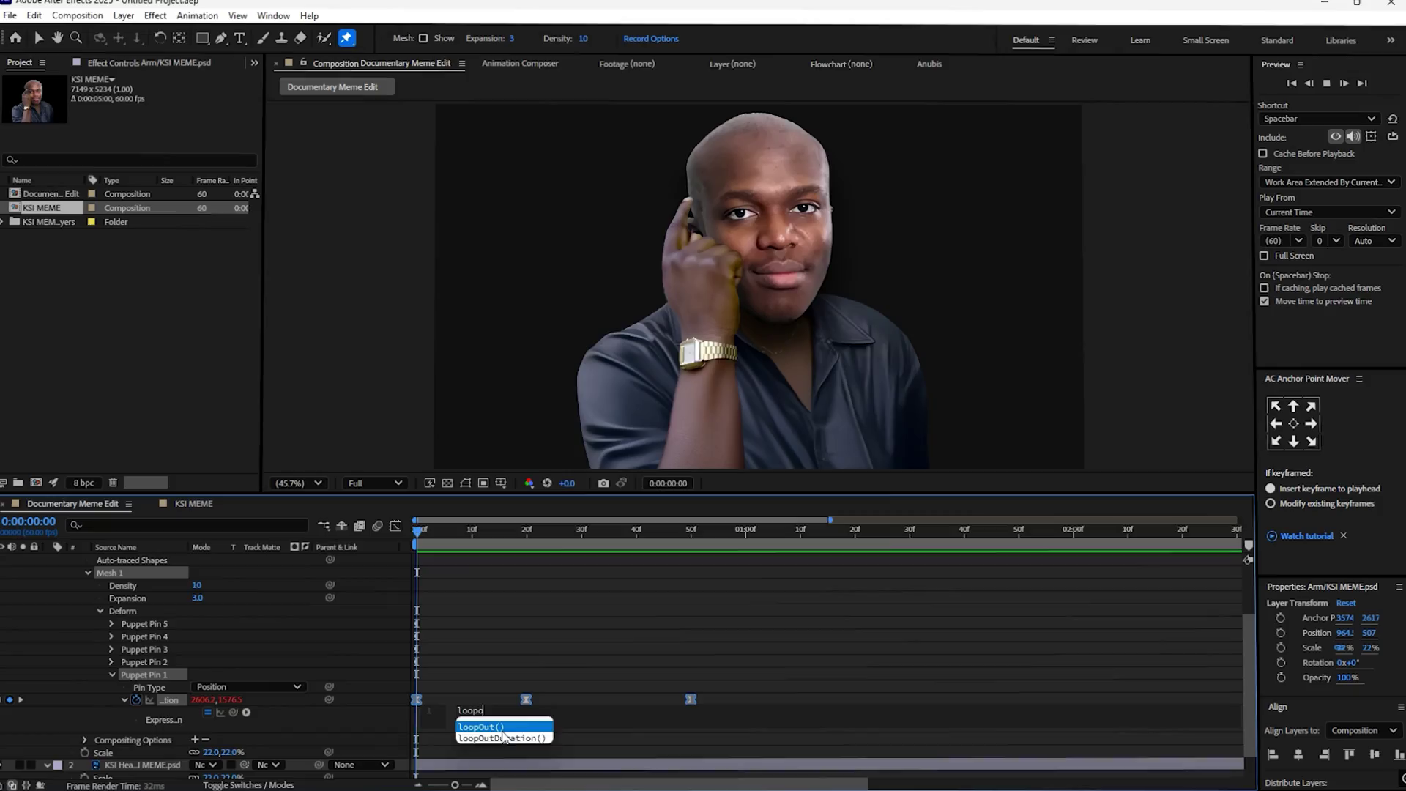
{"action": "left_click", "coordinate": [501, 728]}
{"action": "left_click", "coordinate": [566, 584]}
{"action": "key", "text": "space"}
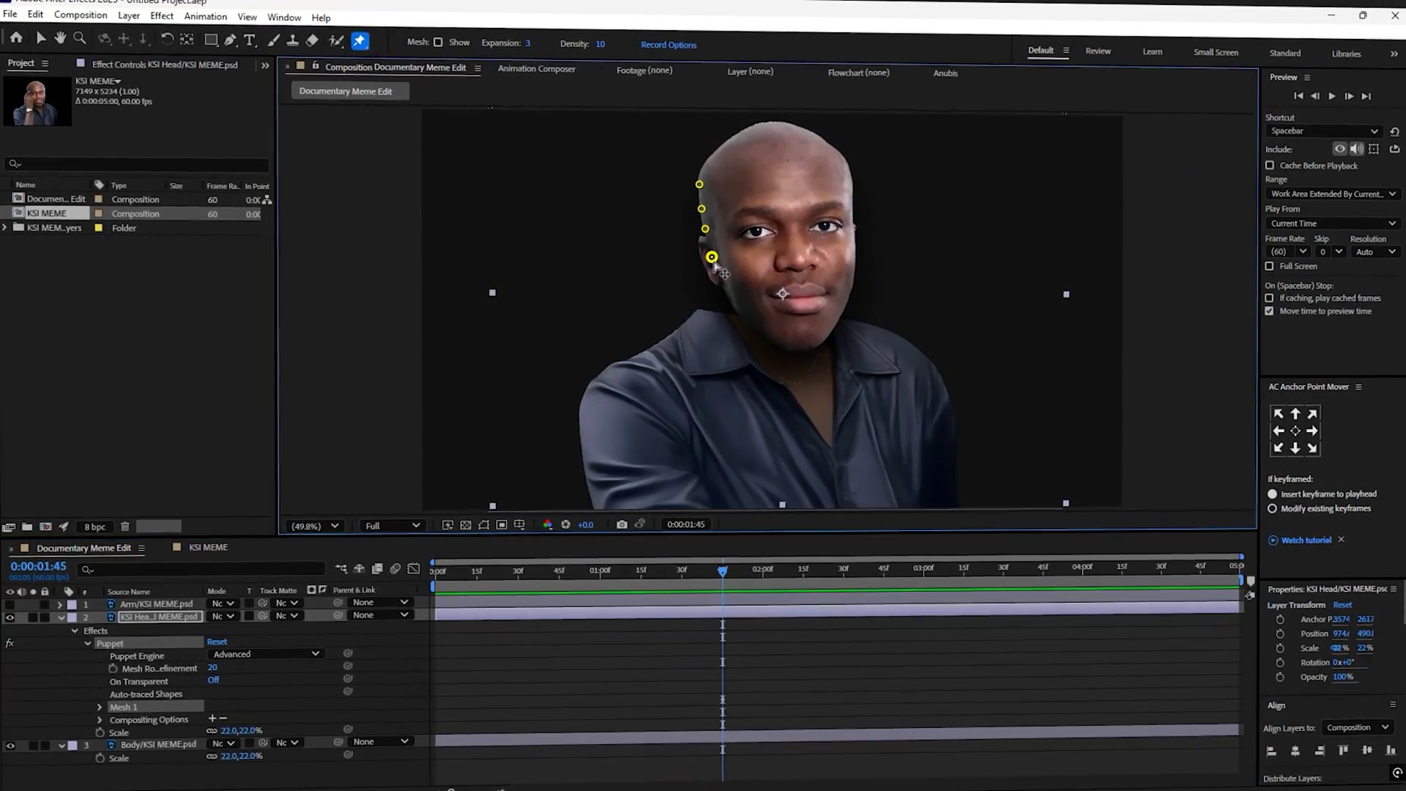
Step: Place puppet pins on the KSI Head layer around the face outline, mouth, nose, eyes and eyebrows
{"action": "left_click", "coordinate": [819, 339]}
{"action": "left_click", "coordinate": [833, 321]}
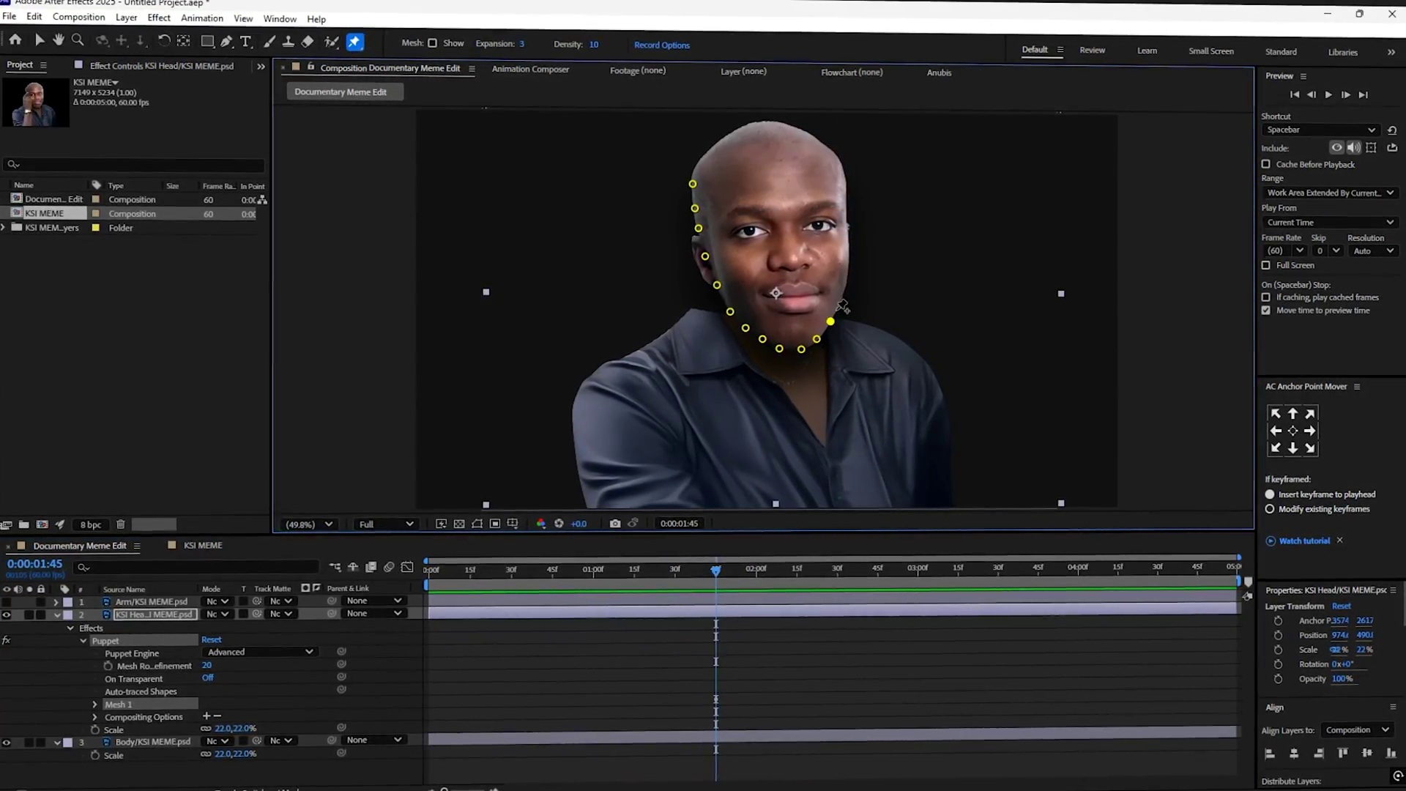
{"action": "left_click", "coordinate": [844, 268]}
{"action": "left_click", "coordinate": [846, 250]}
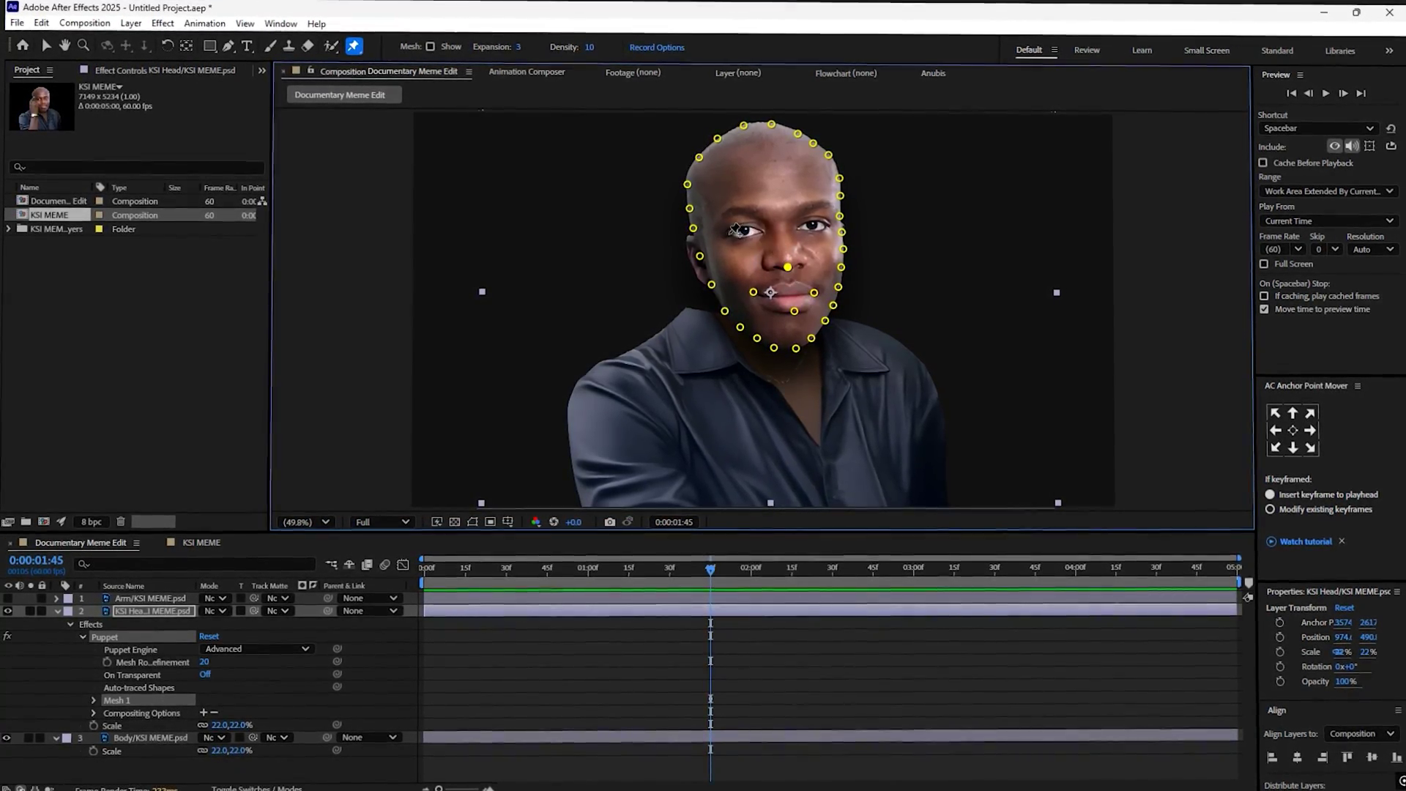
{"action": "left_click", "coordinate": [794, 228]}
{"action": "left_click", "coordinate": [813, 221]}
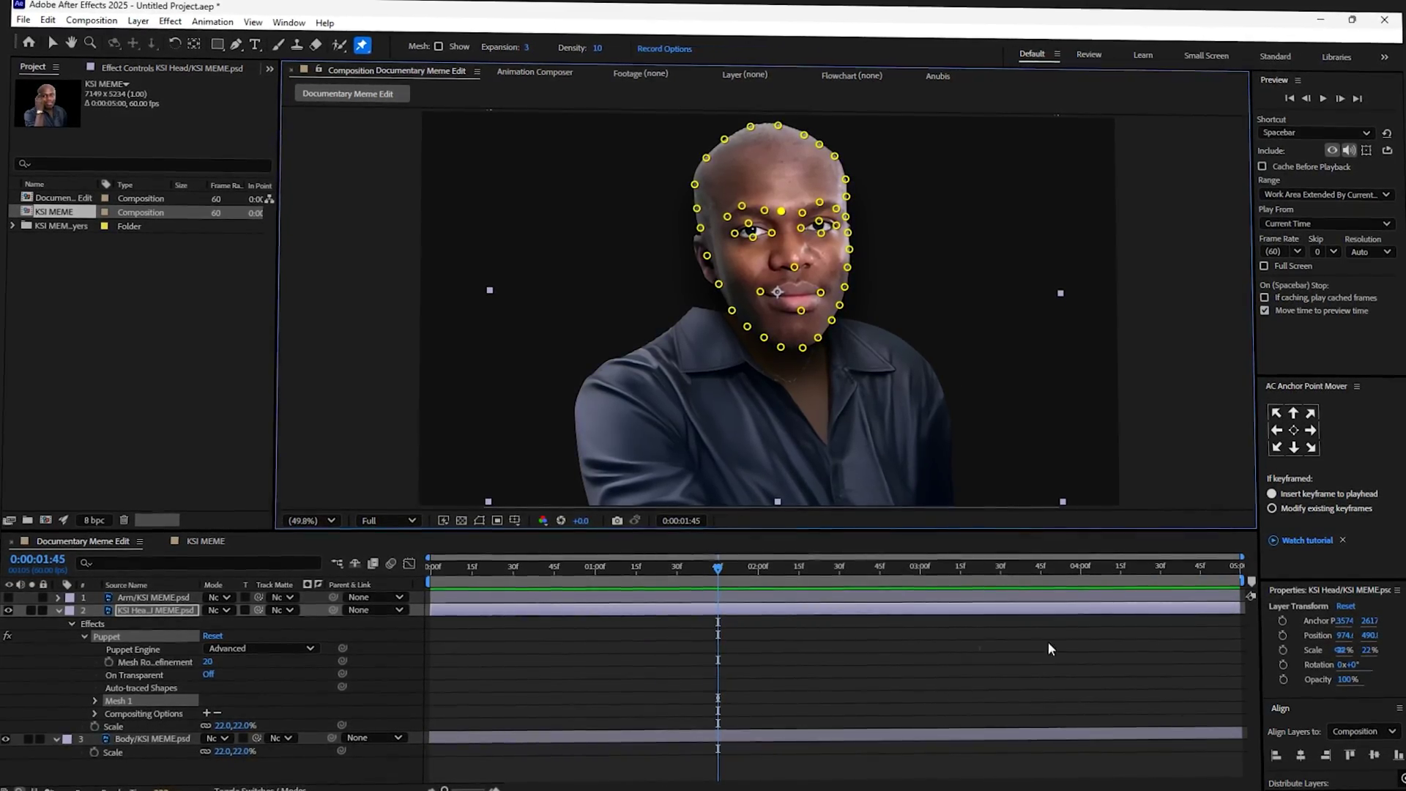
Step: At 0:00:03:00, reshape the facial expression by moving the head's mouth-corner, eyebrow and upper-eyelid puppet pins
{"action": "key", "text": "v"}
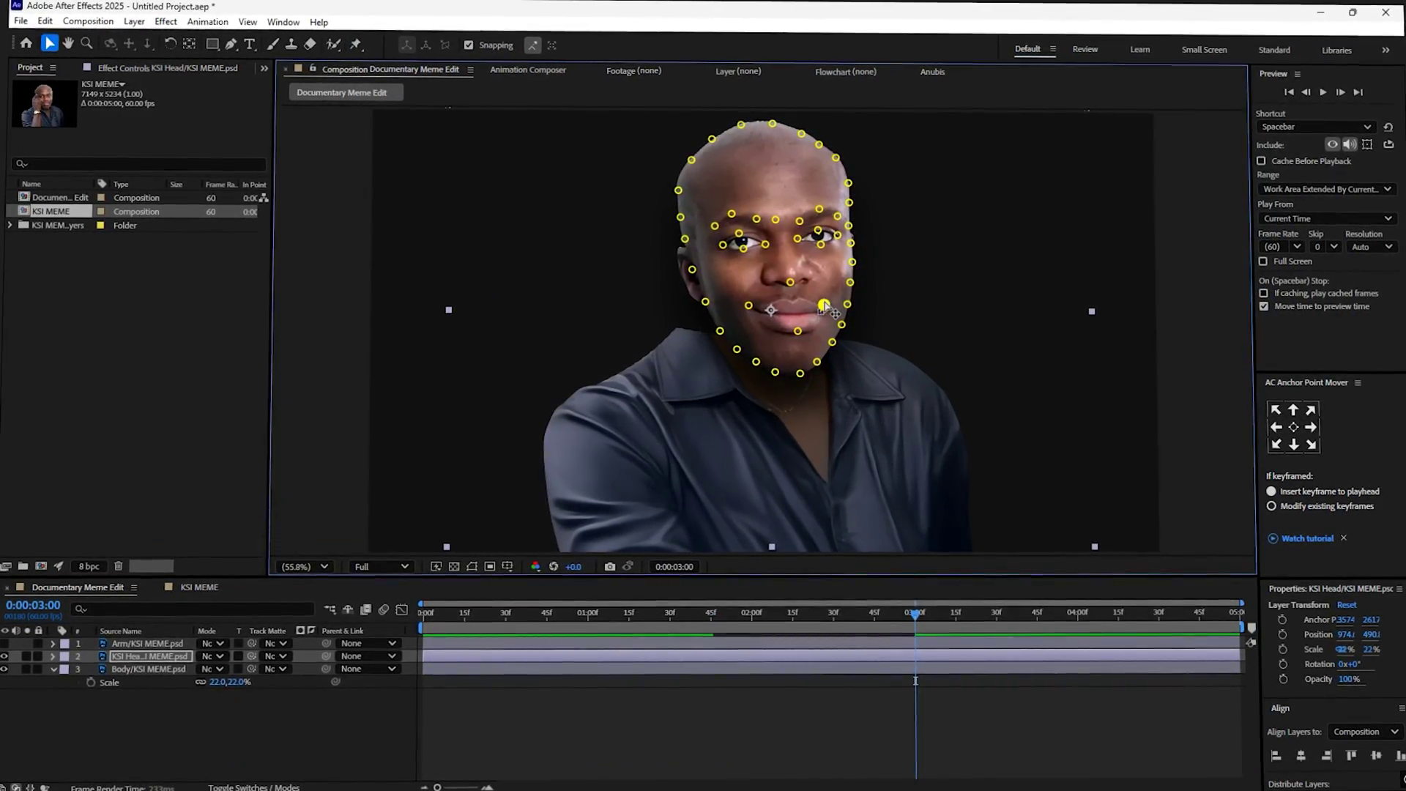
{"action": "left_click_drag", "start_coordinate": [826, 308], "coordinate": [828, 304]}
{"action": "left_click_drag", "start_coordinate": [731, 215], "coordinate": [749, 207]}
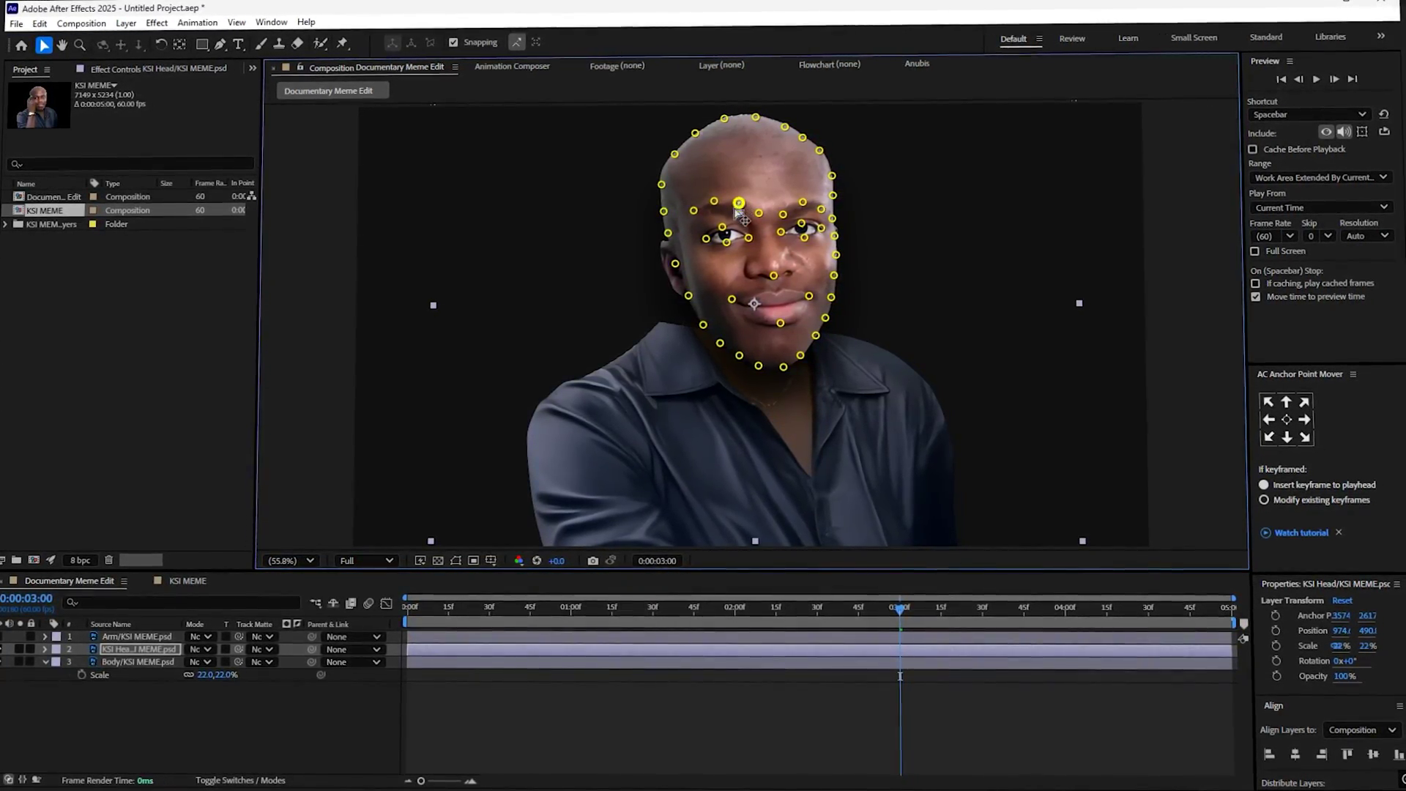
{"action": "left_click", "coordinate": [722, 226]}
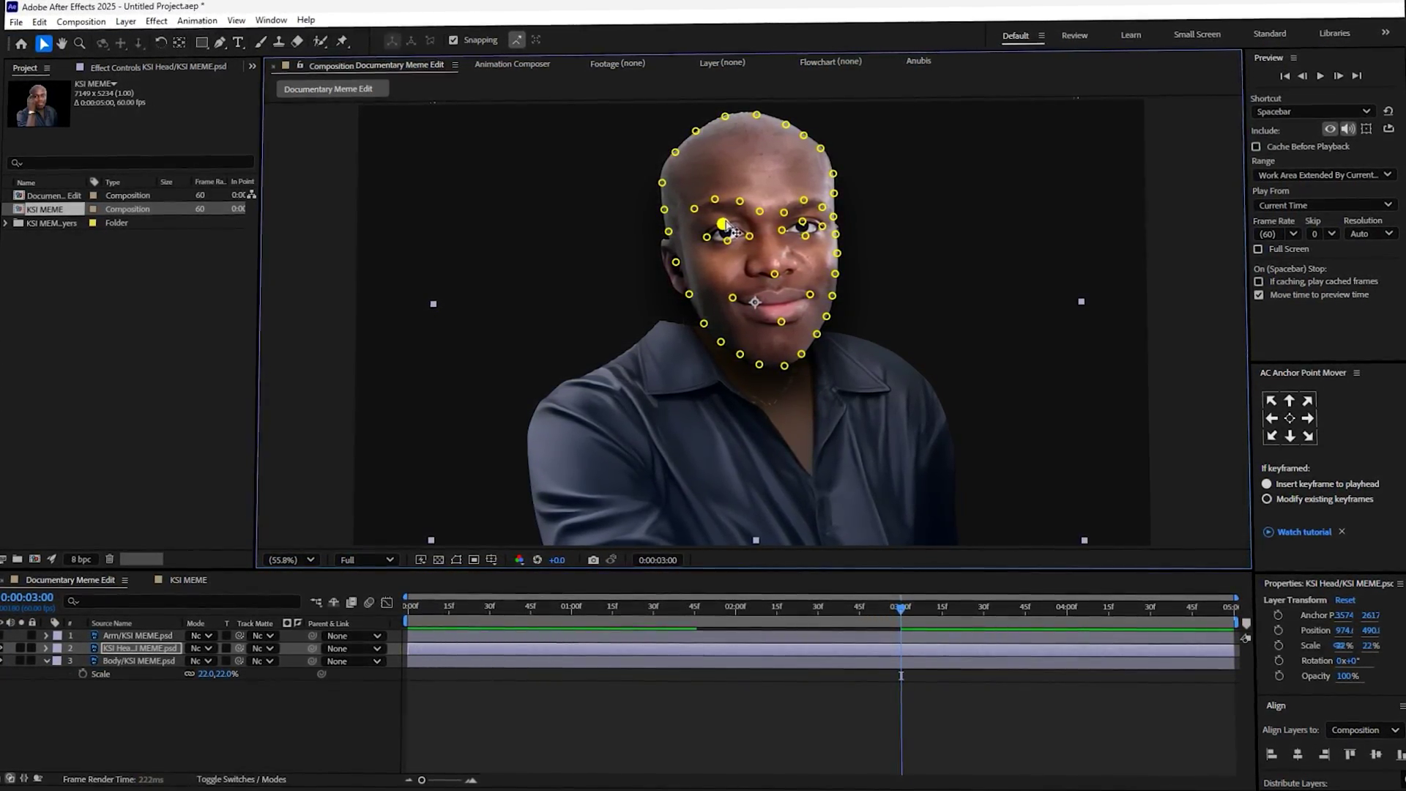
Step: Apply Easy Ease to the KSI Head layer's puppet pin keyframes
{"action": "scroll", "coordinate": [767, 244], "scroll_direction": "up", "scroll_amount": 2}
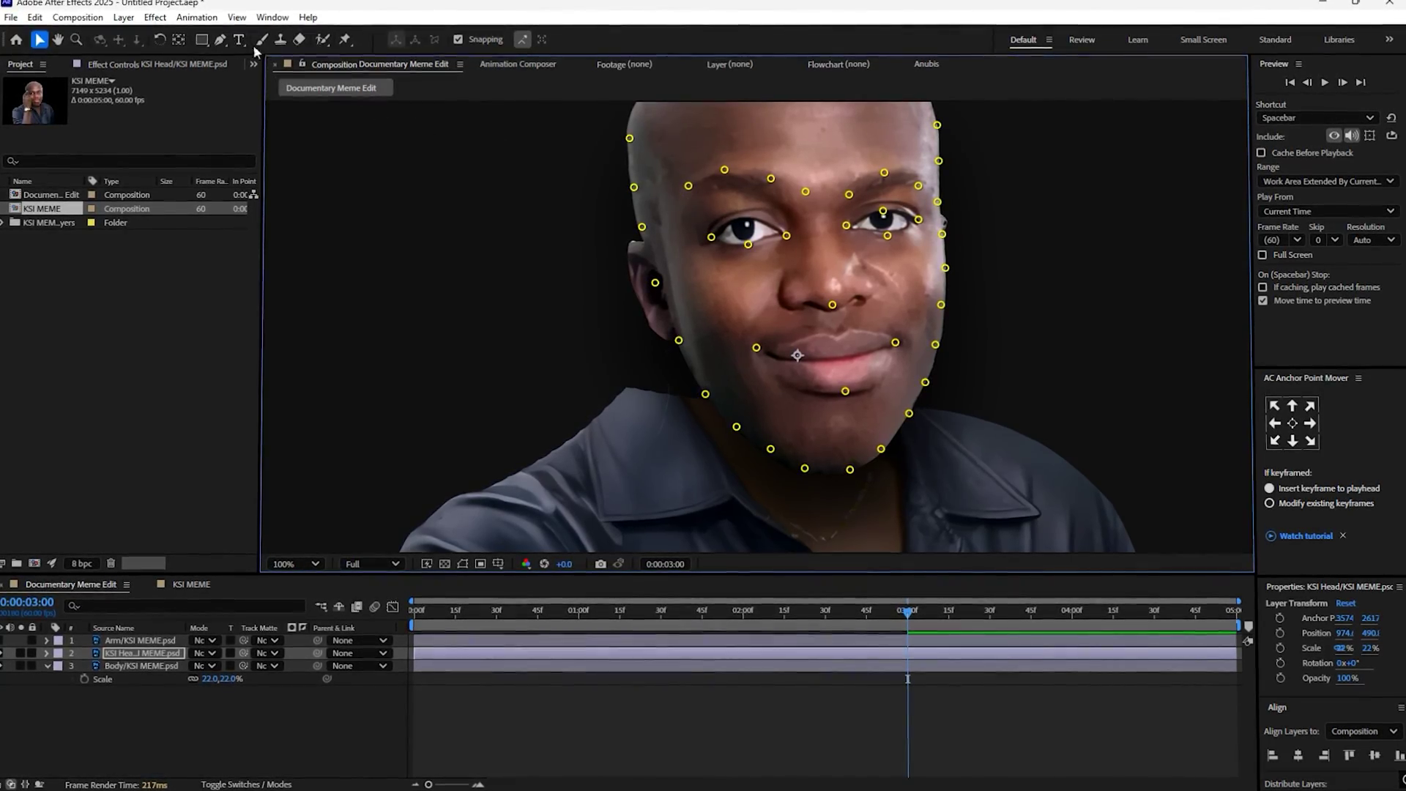
{"action": "left_click", "coordinate": [346, 40]}
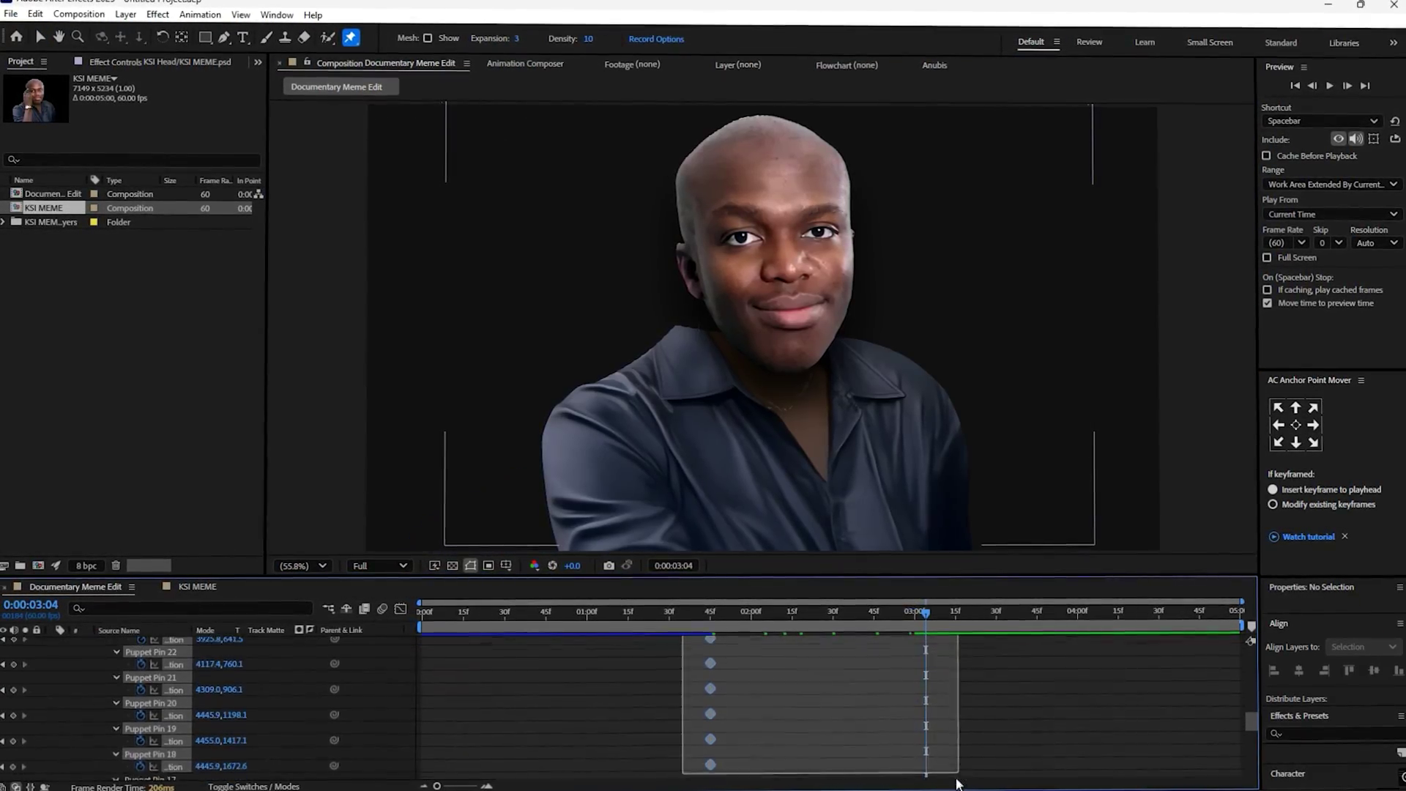
{"action": "left_click_drag", "start_coordinate": [956, 779], "coordinate": [952, 743]}
{"action": "key", "text": "F9"}
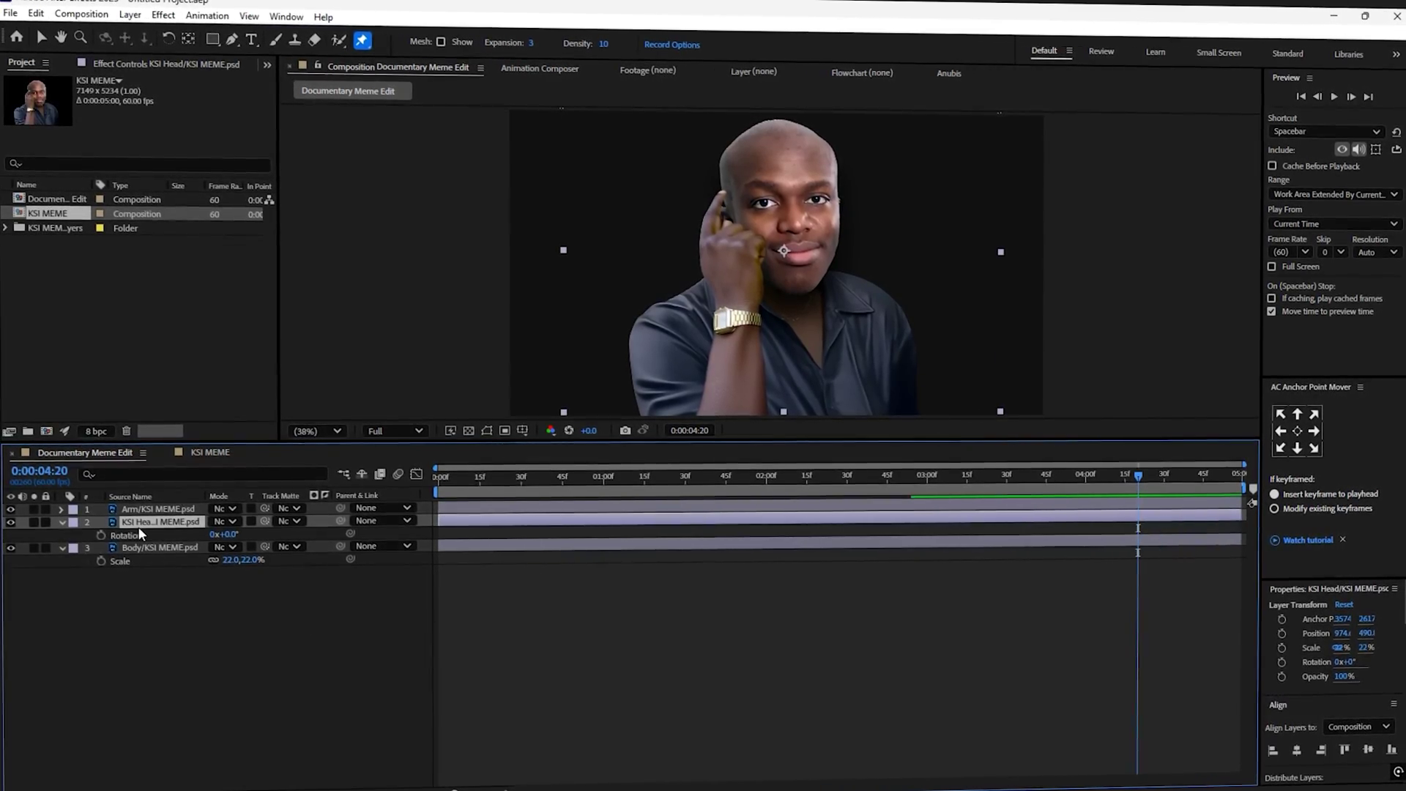
Step: Add the expression wiggle(1,3) to the KSI Head layer's Rotation
{"action": "left_click", "coordinate": [102, 535], "text": "alt"}
{"action": "type", "text": "wiggle("}
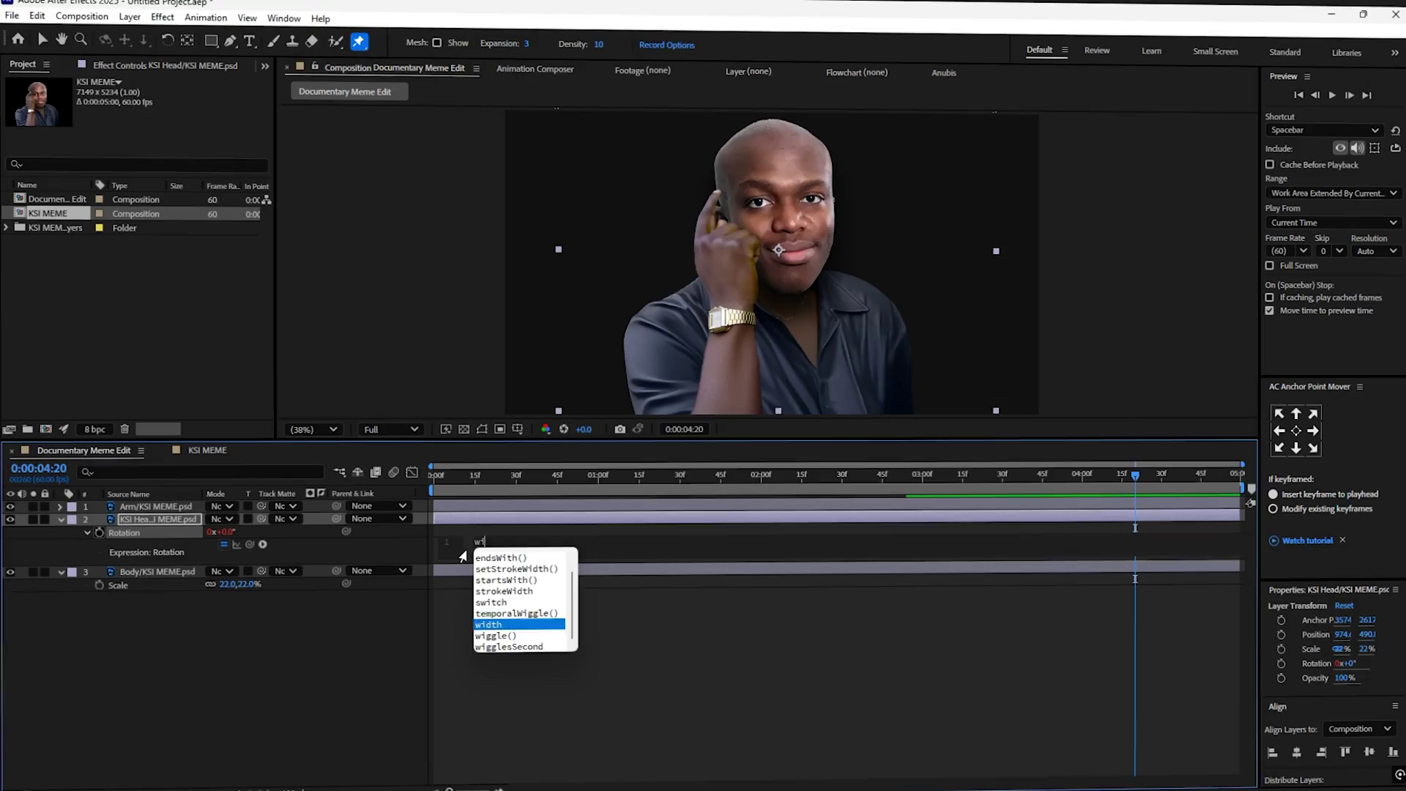
{"action": "type", "text": "1,3"}
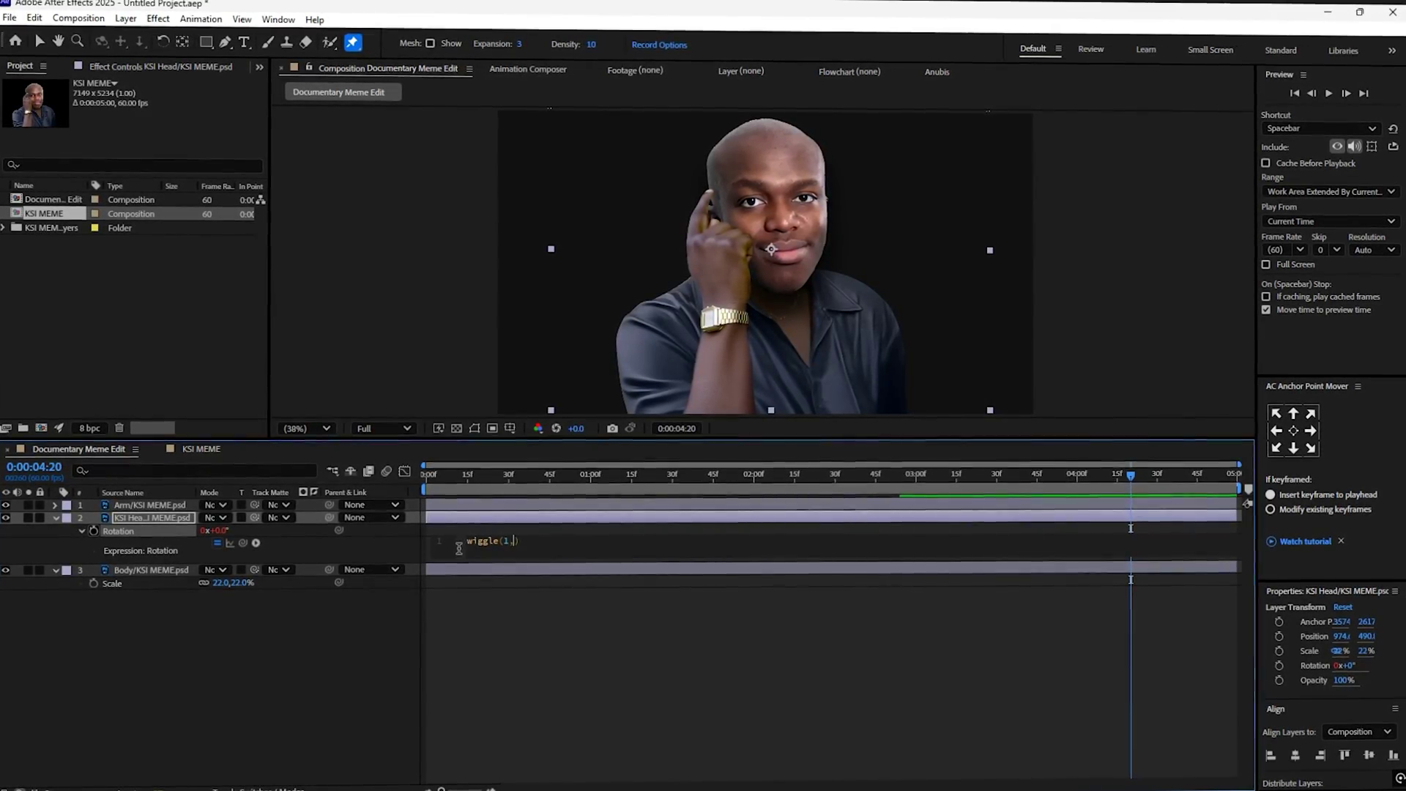
{"action": "left_click", "coordinate": [675, 670]}
Step: Return to the start of the composition, enlarge the composition view and preview the head's wiggle
{"action": "left_click_drag", "start_coordinate": [482, 481], "coordinate": [401, 487]}
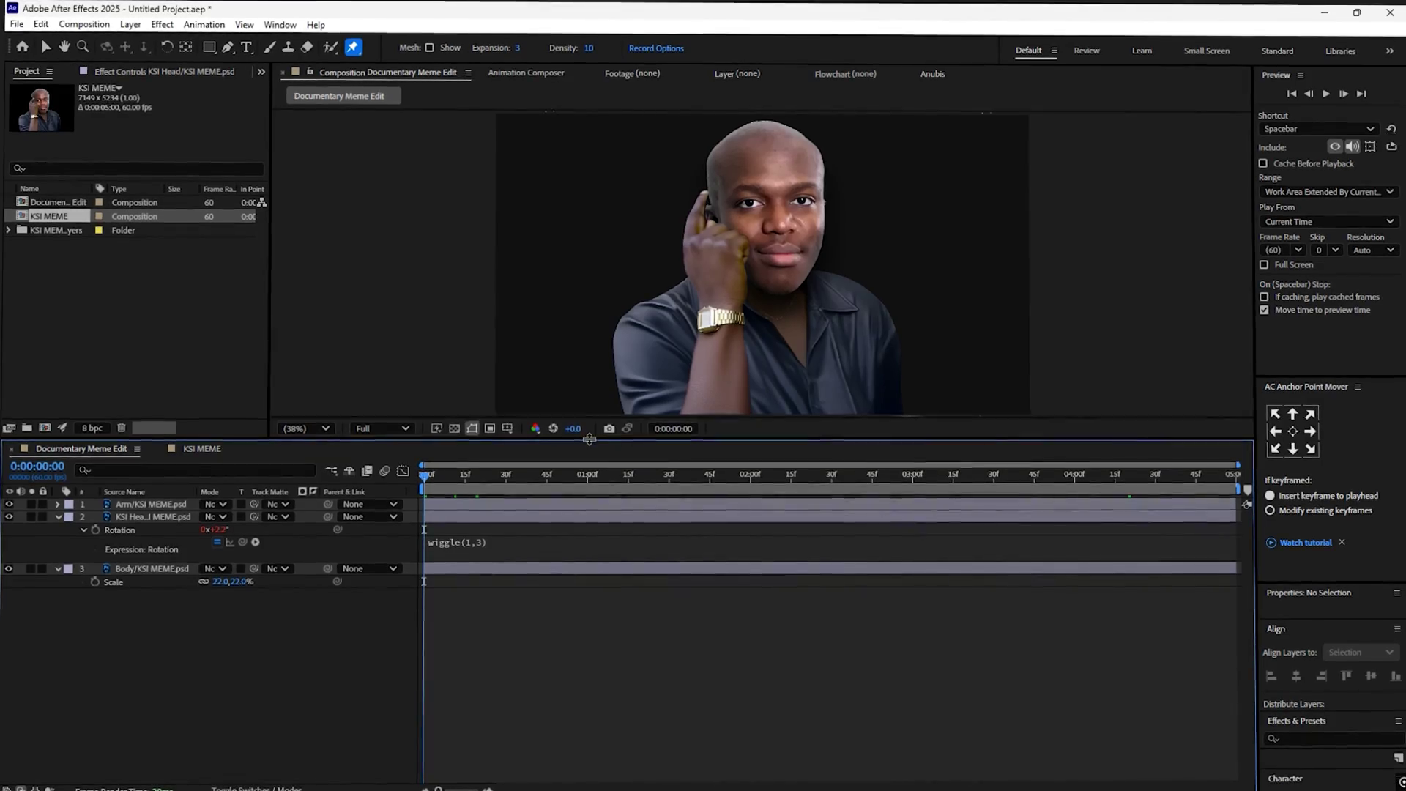
{"action": "left_click_drag", "start_coordinate": [589, 439], "coordinate": [587, 599]}
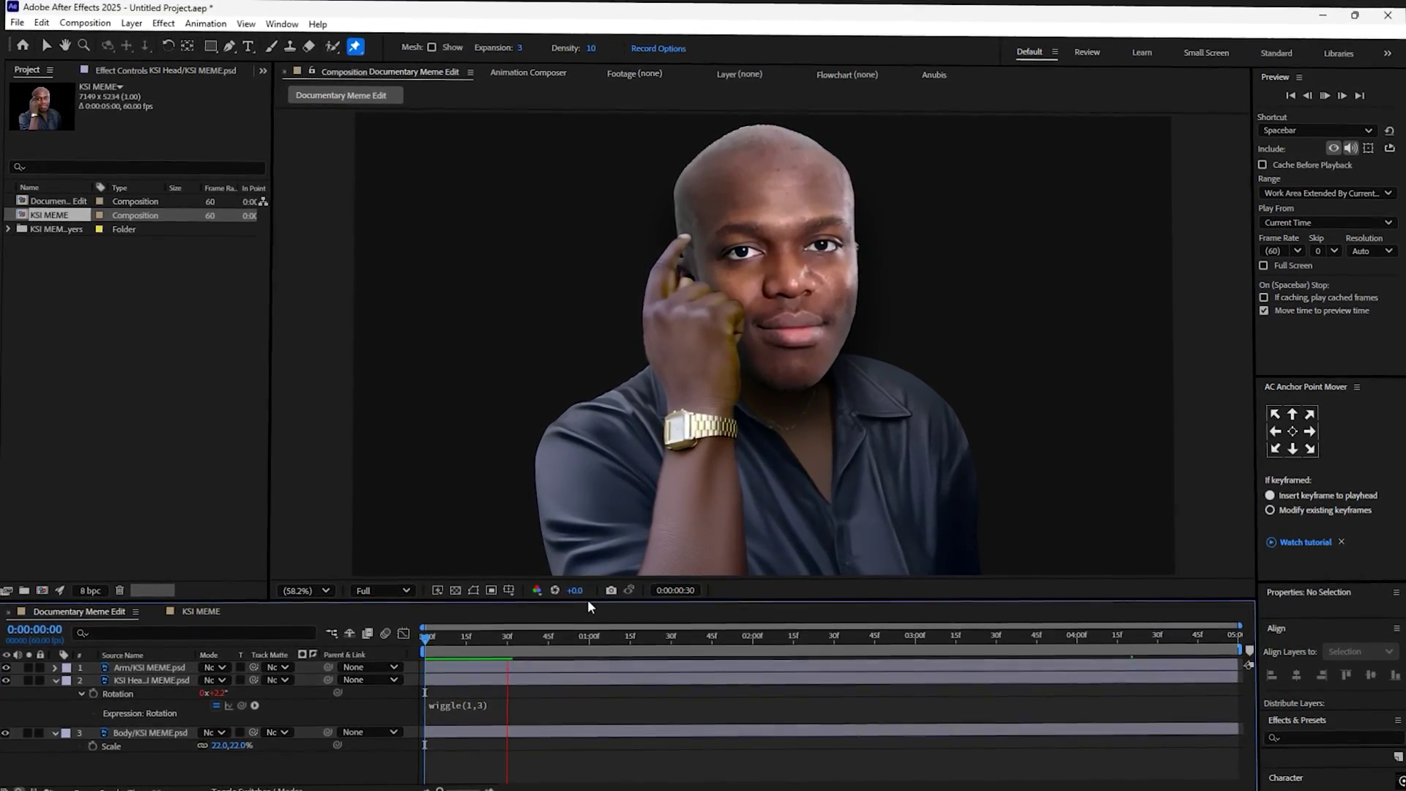
{"action": "key", "text": "space"}
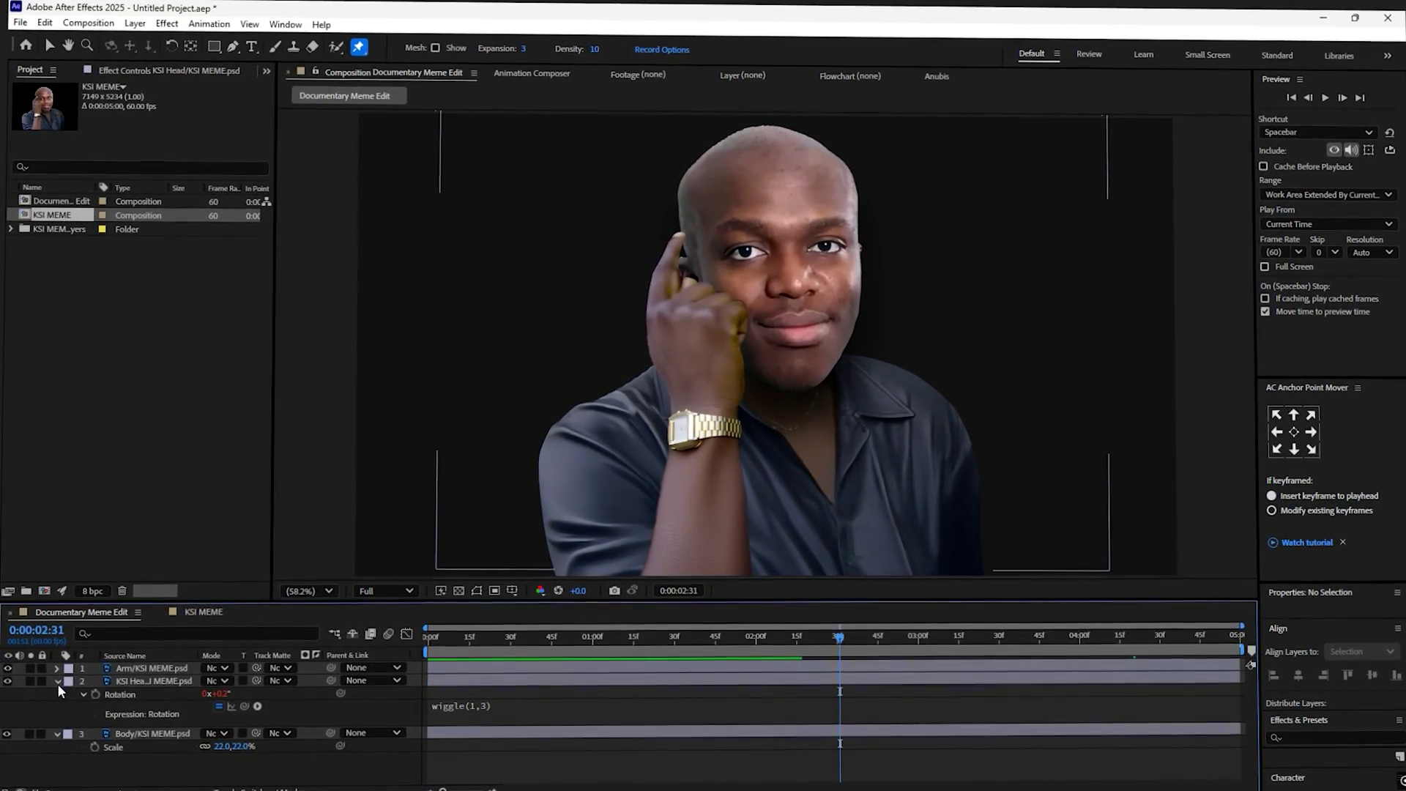
Step: Pre-compose the Arm, KSI Head and Body layers into a new composition named KSI Meme, moving all attributes into it
{"action": "left_click", "coordinate": [56, 680]}
{"action": "left_click", "coordinate": [145, 668]}
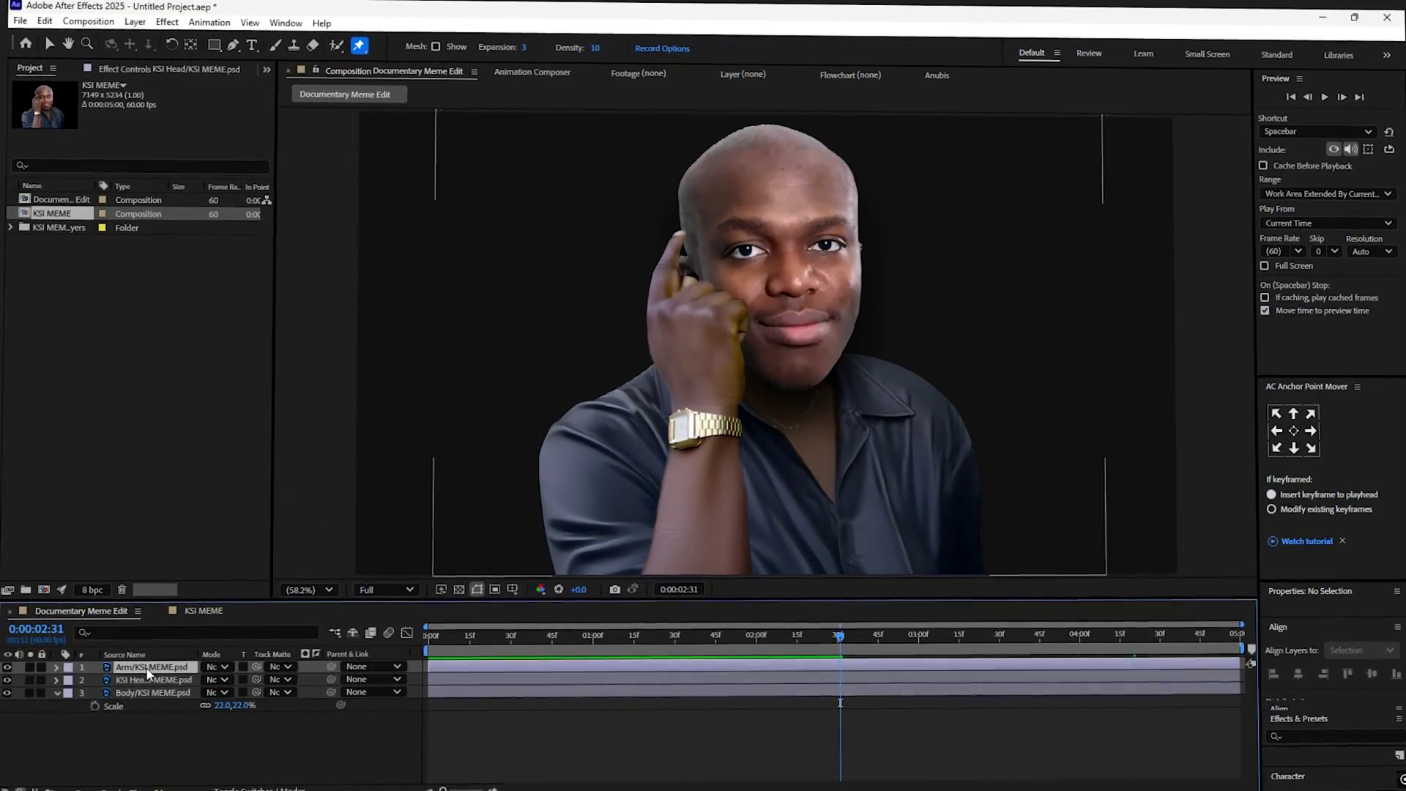
{"action": "key", "text": "ctrl+a"}
{"action": "key", "text": "ctrl+shift+c"}
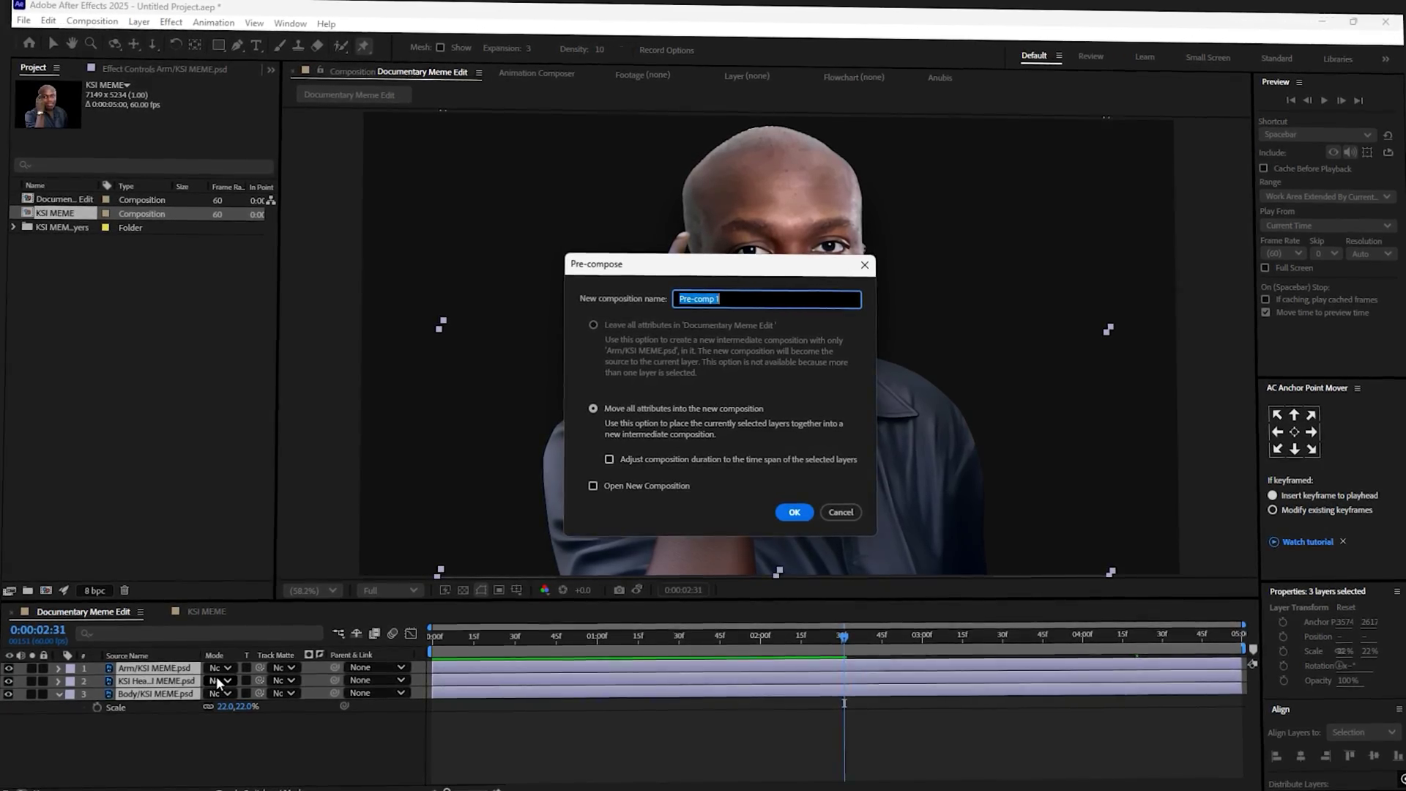
{"action": "type", "text": "KSI Meme"}
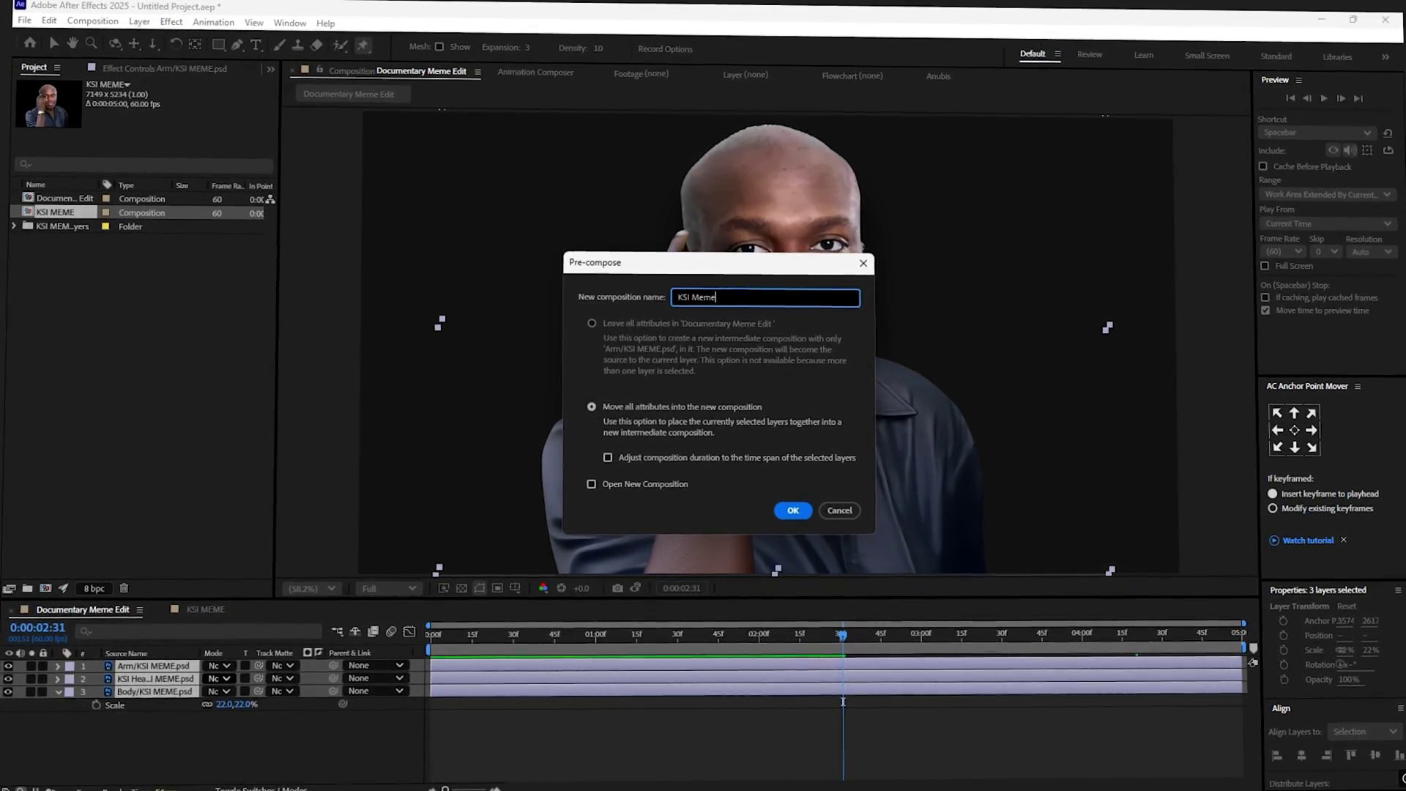
{"action": "key", "text": "Return"}
Step: Add an Inner Shadow layer style to the KSI Meme layer and expand its settings
{"action": "left_click", "coordinate": [139, 21]}
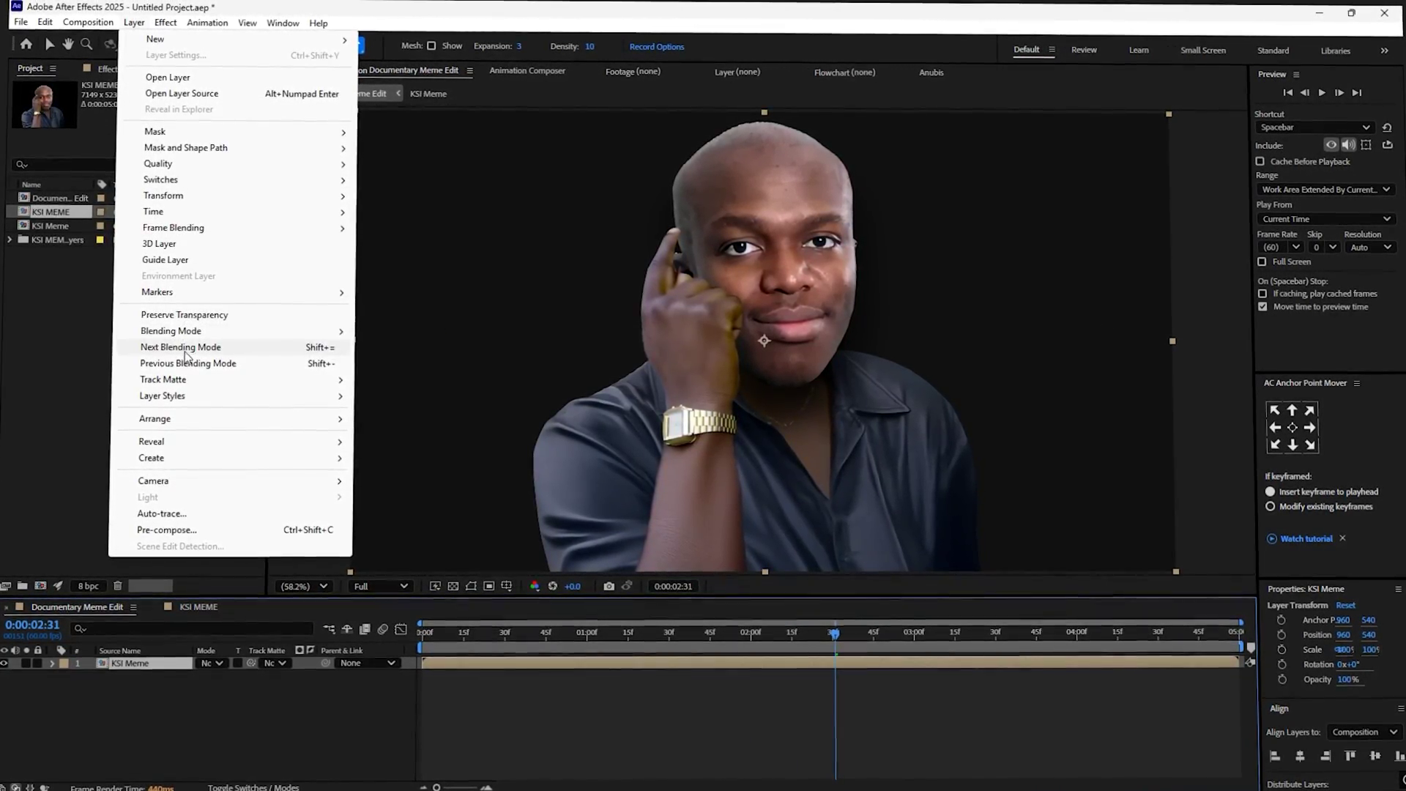
{"action": "mouse_move", "coordinate": [172, 395]}
{"action": "left_click", "coordinate": [429, 463]}
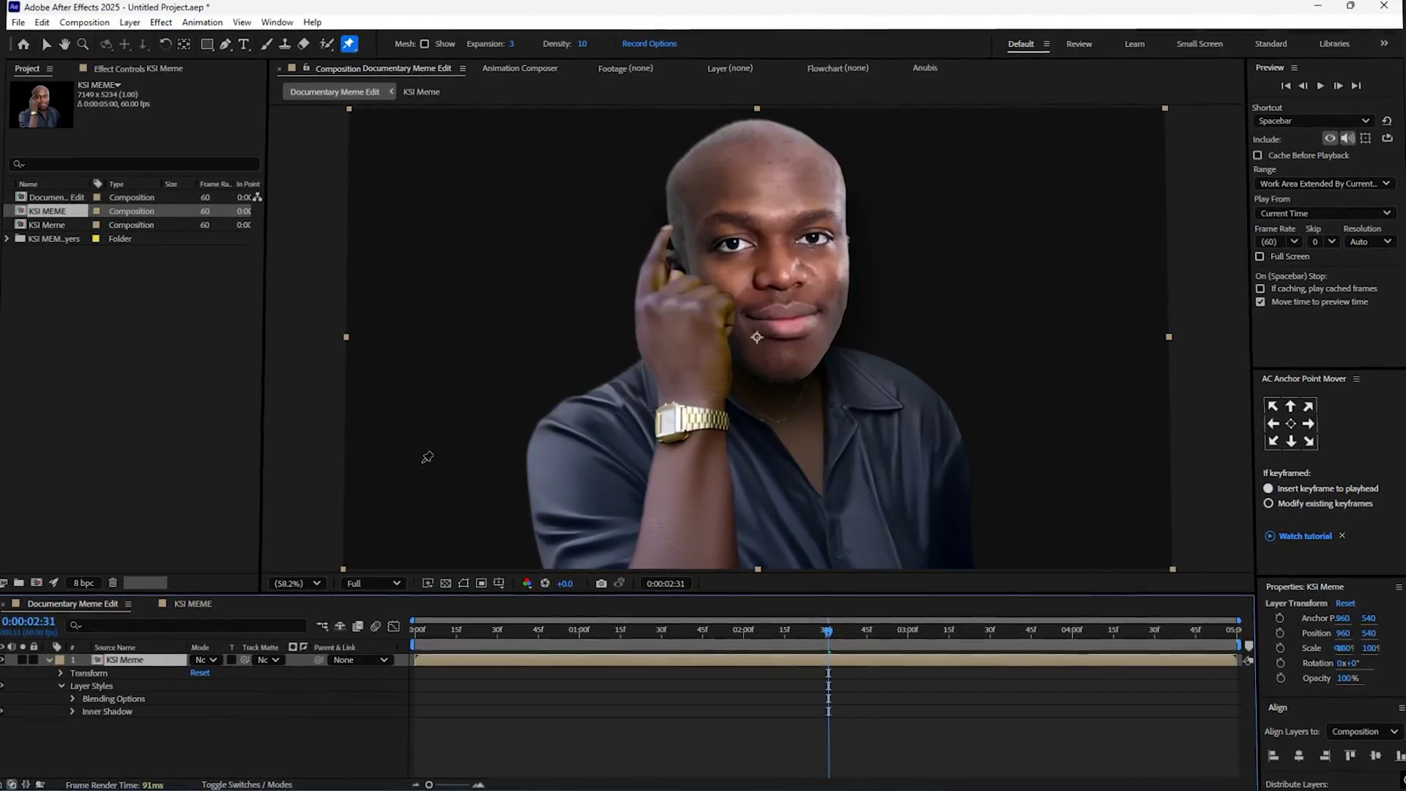
{"action": "left_click", "coordinate": [72, 711]}
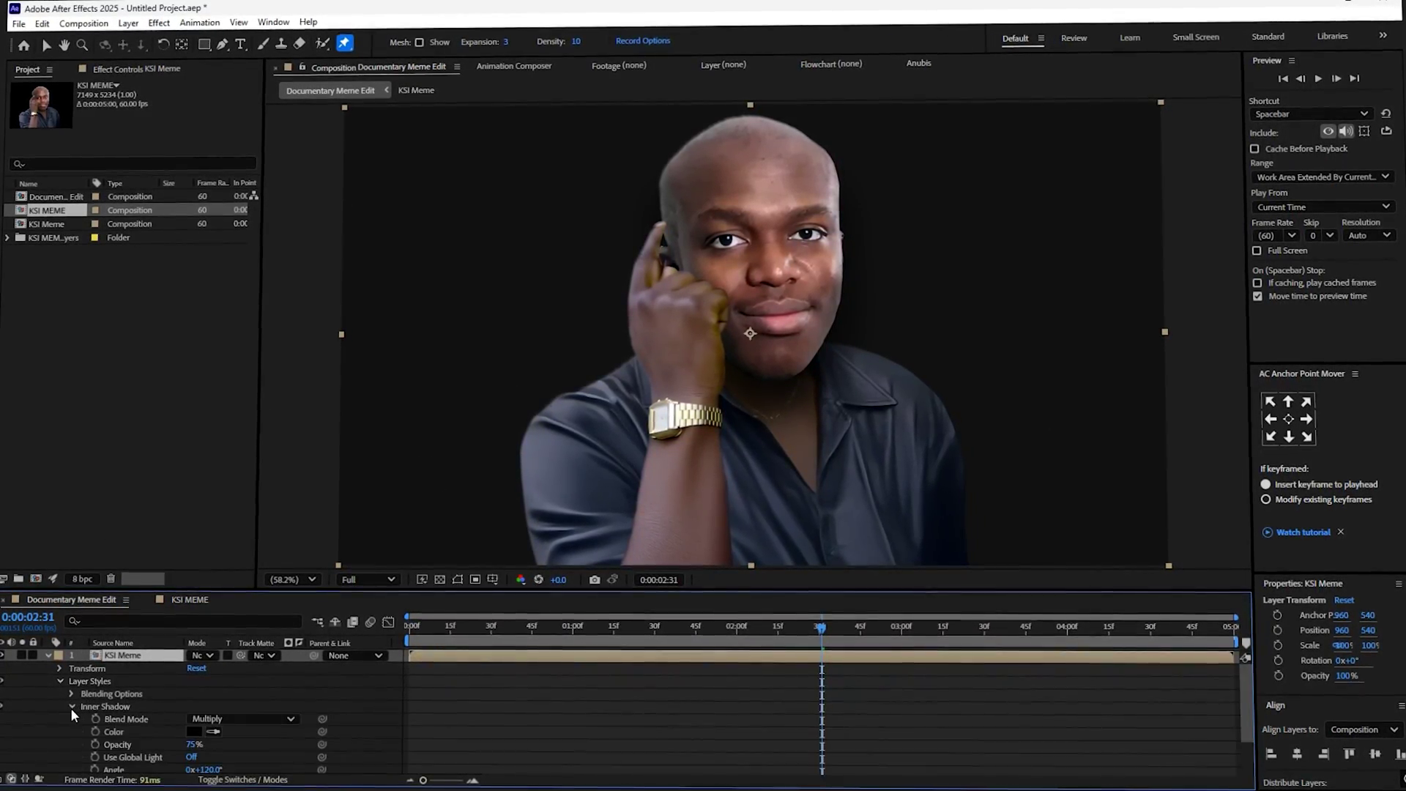